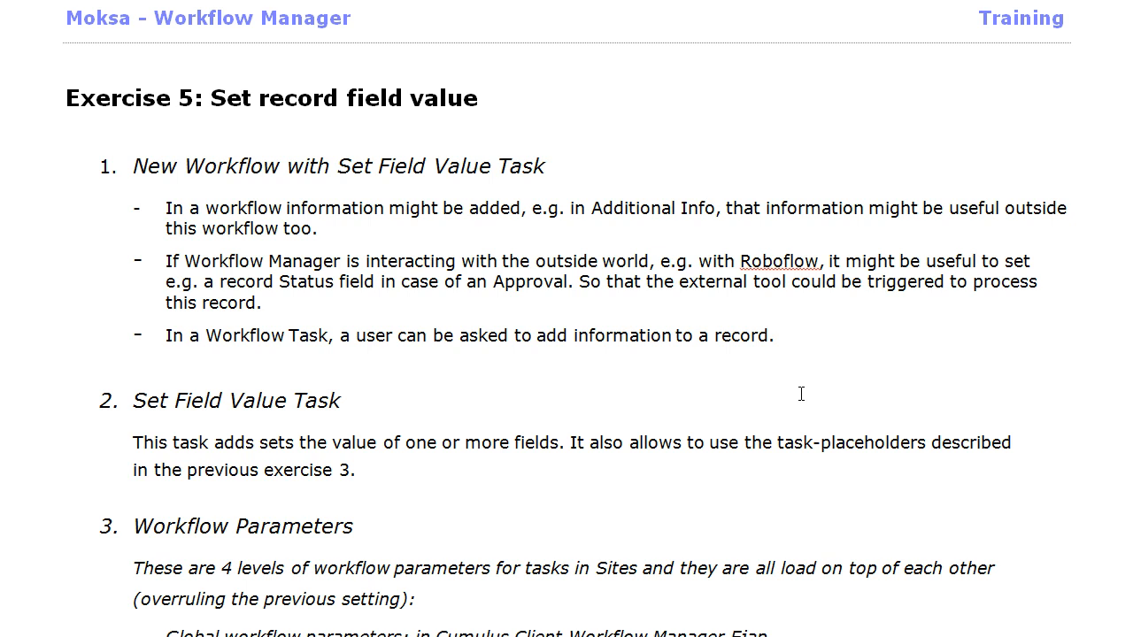
Switch to Cumulus and duplicate the Training-2-Commission and Approve template workflow category.
{"action": "left_click", "coordinate": [1061, 487]}
{"action": "key", "text": "alt+Tab"}
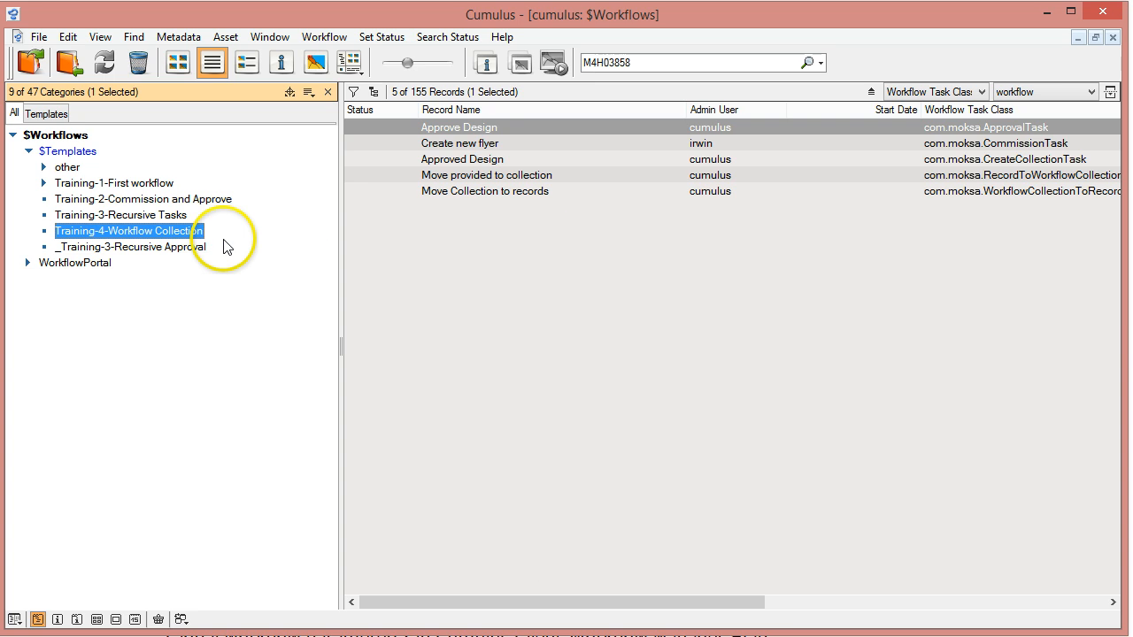
{"action": "left_click", "coordinate": [141, 198]}
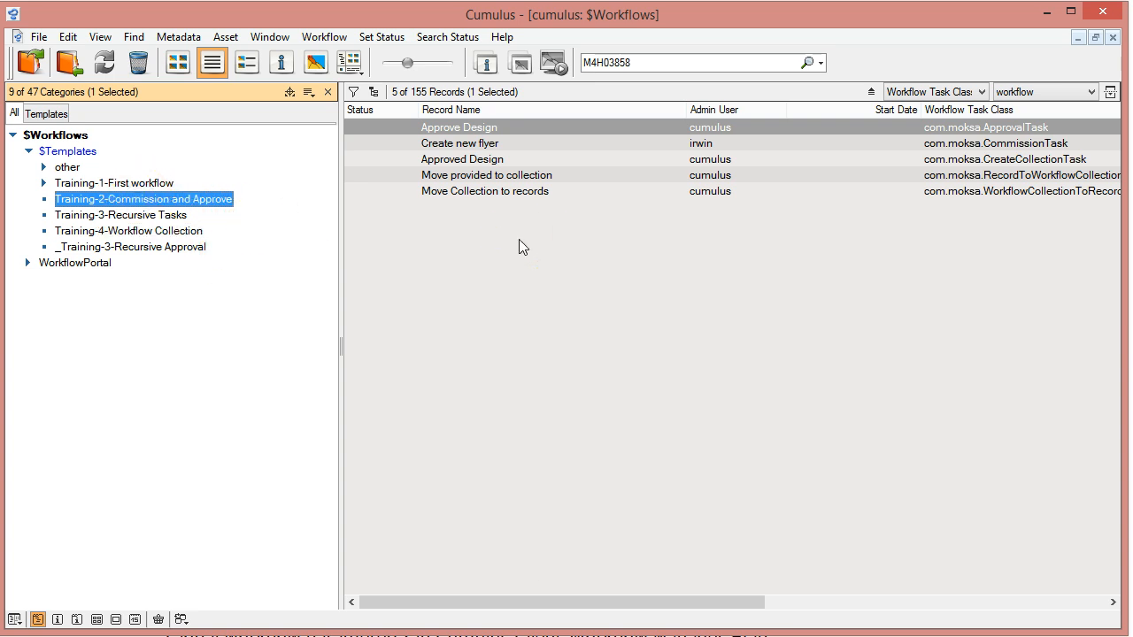
{"action": "left_click", "coordinate": [323, 40]}
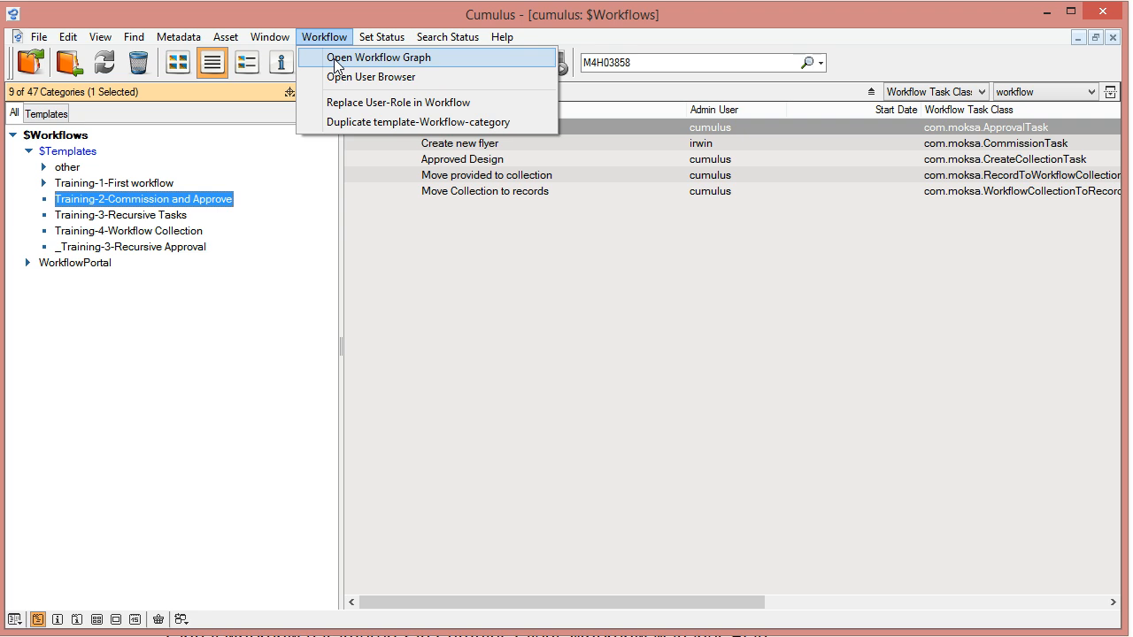
{"action": "left_click", "coordinate": [354, 128]}
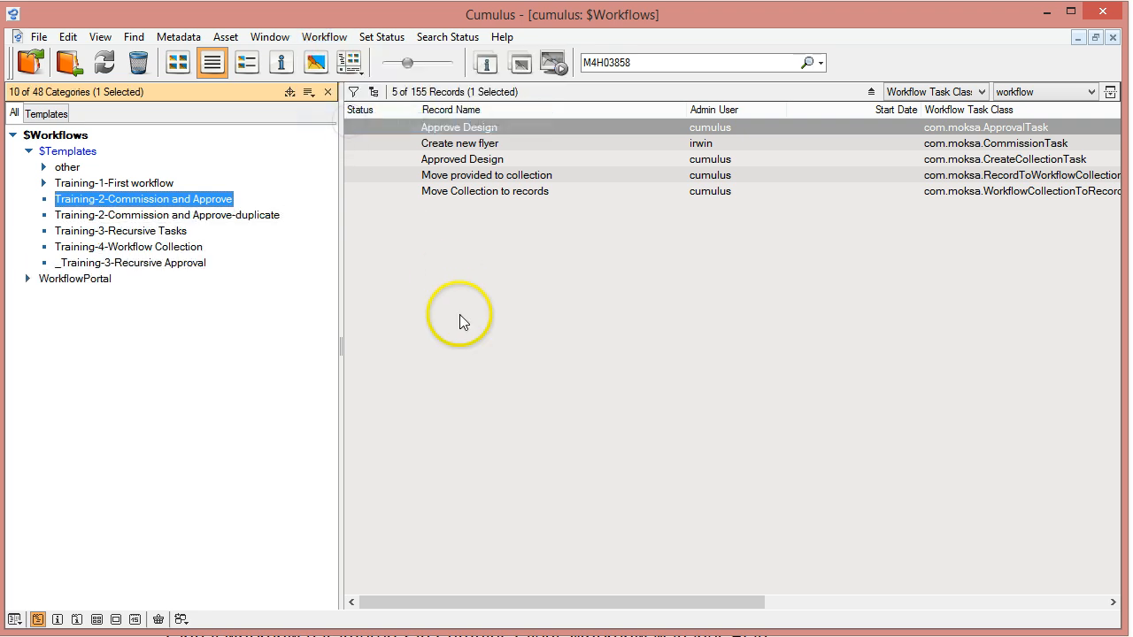
Rename the duplicated template category as Training-5-Set Field Value.
{"action": "left_click", "coordinate": [223, 217]}
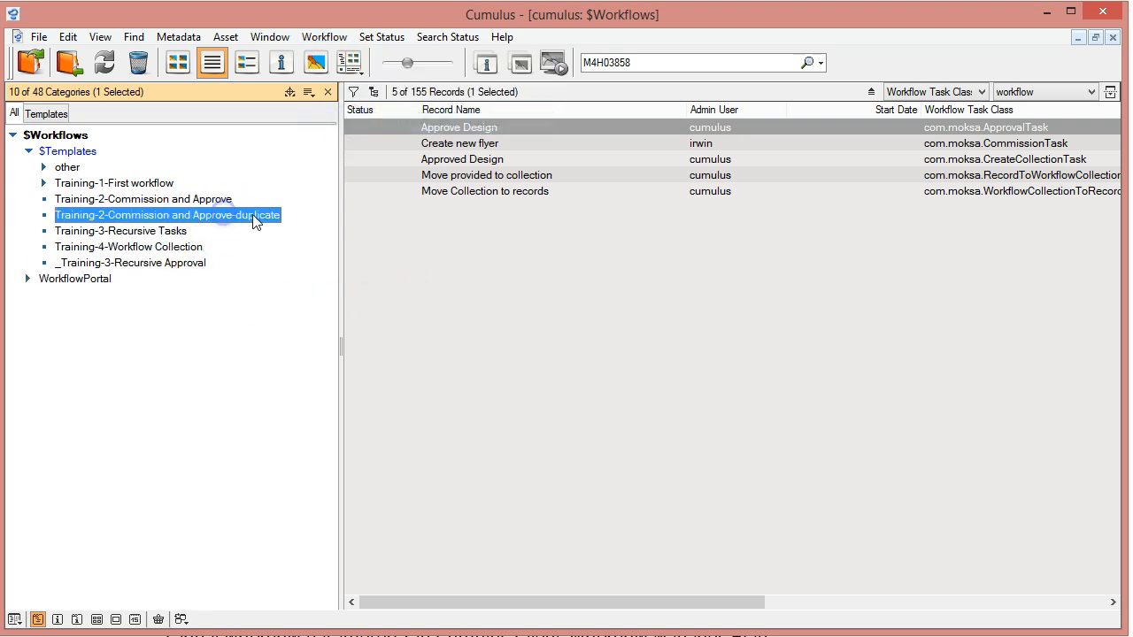
{"action": "left_click", "coordinate": [248, 217]}
{"action": "left_click", "coordinate": [235, 215]}
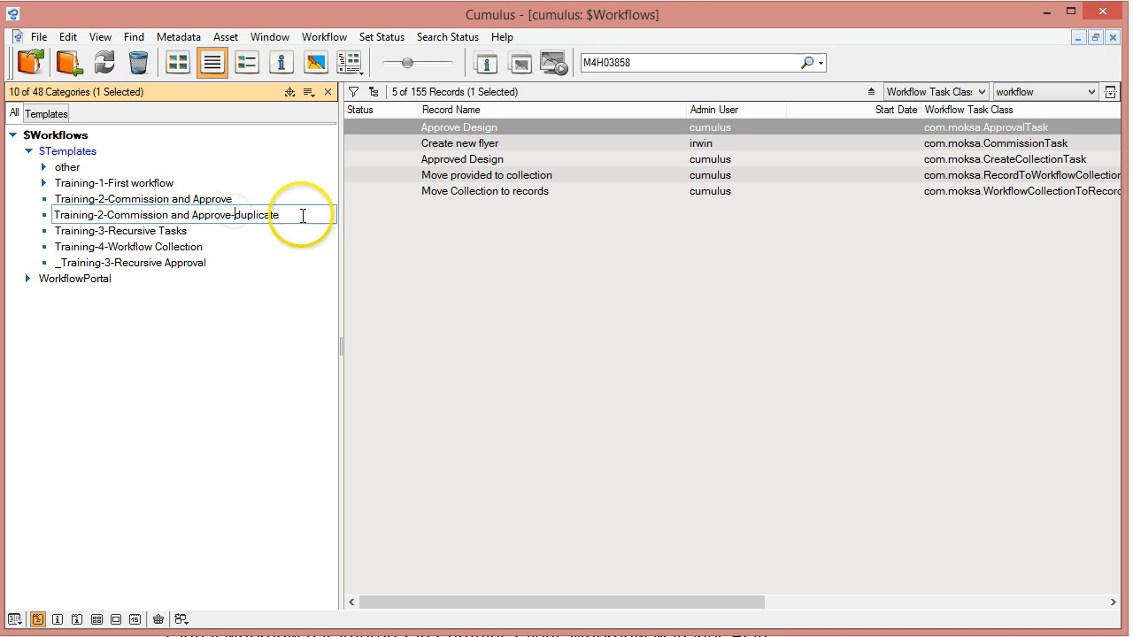
{"action": "key", "text": "Delete"}
{"action": "key", "text": "Delete"}
{"action": "key", "text": "Delete"}
{"action": "key", "text": "Delete"}
{"action": "key", "text": "Delete"}
{"action": "key", "text": "Delete"}
{"action": "key", "text": "Delete"}
{"action": "key", "text": "Delete"}
{"action": "key", "text": "Delete"}
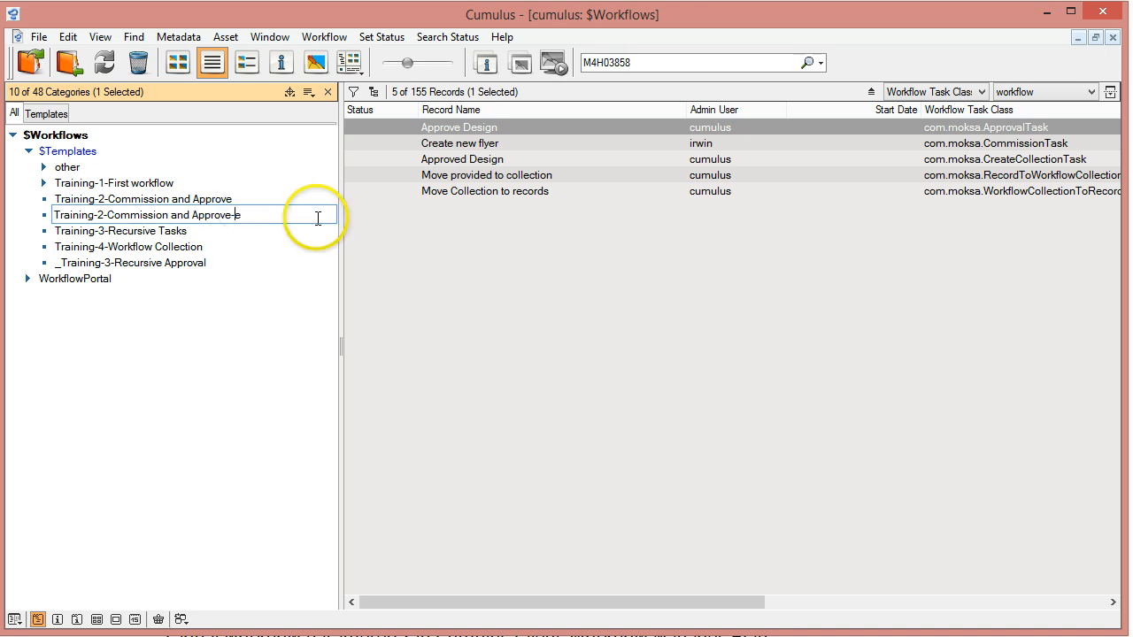
{"action": "key", "text": "ctrl+Left"}
{"action": "key", "text": "ctrl+Left"}
{"action": "key", "text": "shift+Right"}
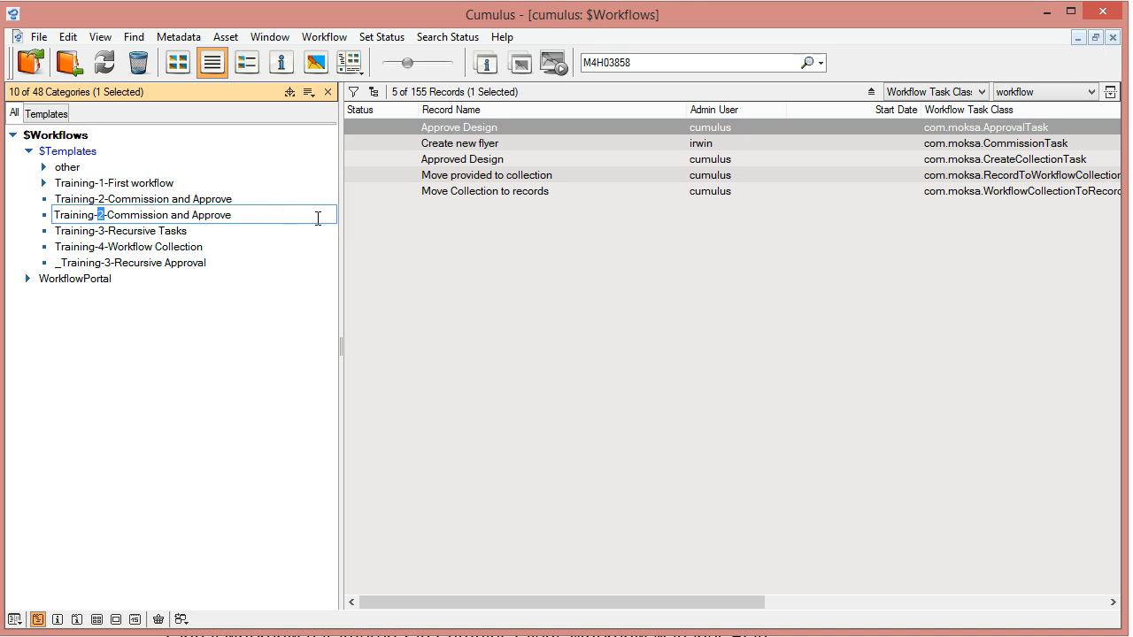
{"action": "type", "text": "5"}
{"action": "key", "text": "shift+Right"}
{"action": "key", "text": "shift+Right"}
{"action": "key", "text": "shift+Right"}
{"action": "key", "text": "shift+Right"}
{"action": "key", "text": "shift+Right"}
{"action": "key", "text": "shift+Right"}
{"action": "key", "text": "shift+Right"}
{"action": "key", "text": "shift+Right"}
{"action": "key", "text": "shift+Right"}
{"action": "key", "text": "shift+Right"}
{"action": "key", "text": "shift+Right"}
{"action": "key", "text": "shift+Right"}
{"action": "key", "text": "shift+Right"}
{"action": "key", "text": "shift+Right"}
{"action": "key", "text": "shift+Right"}
{"action": "key", "text": "shift+Right"}
{"action": "key", "text": "shift+Right"}
{"action": "key", "text": "shift+Right"}
{"action": "key", "text": "shift+Right"}
{"action": "key", "text": "shift+Right"}
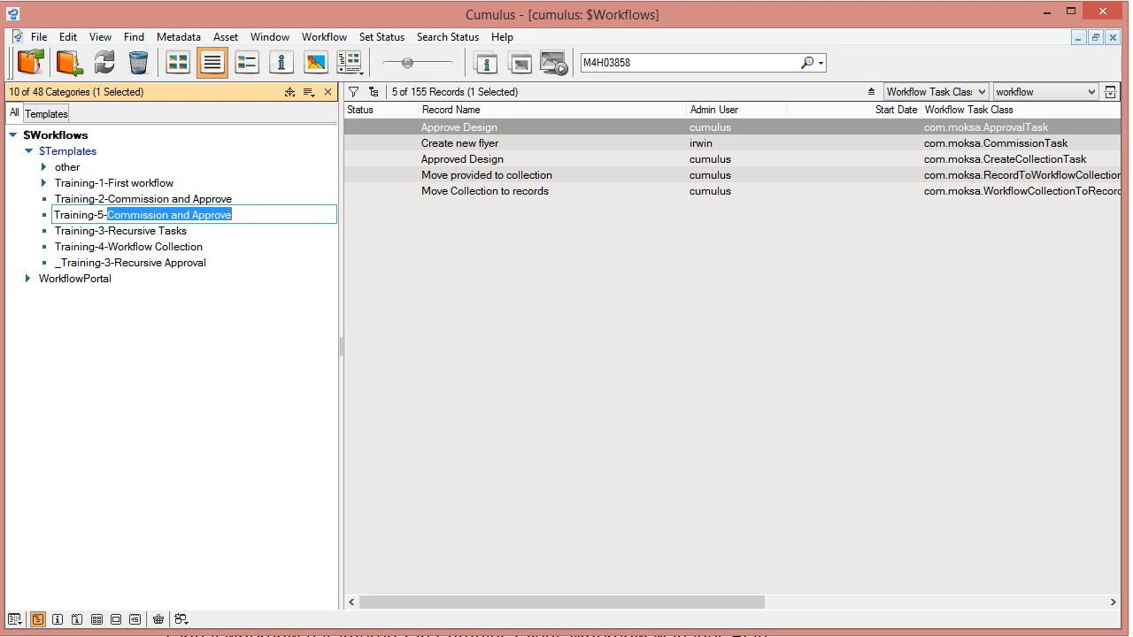
{"action": "type", "text": "Set Fiel"}
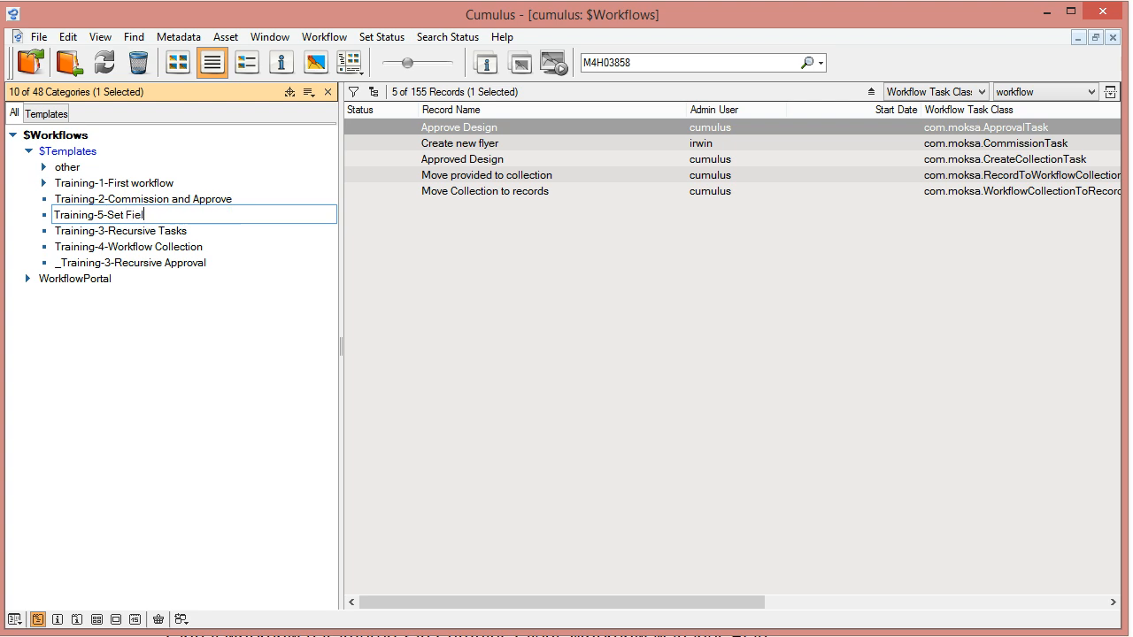
{"action": "type", "text": "d Value"}
{"action": "key", "text": "Return"}
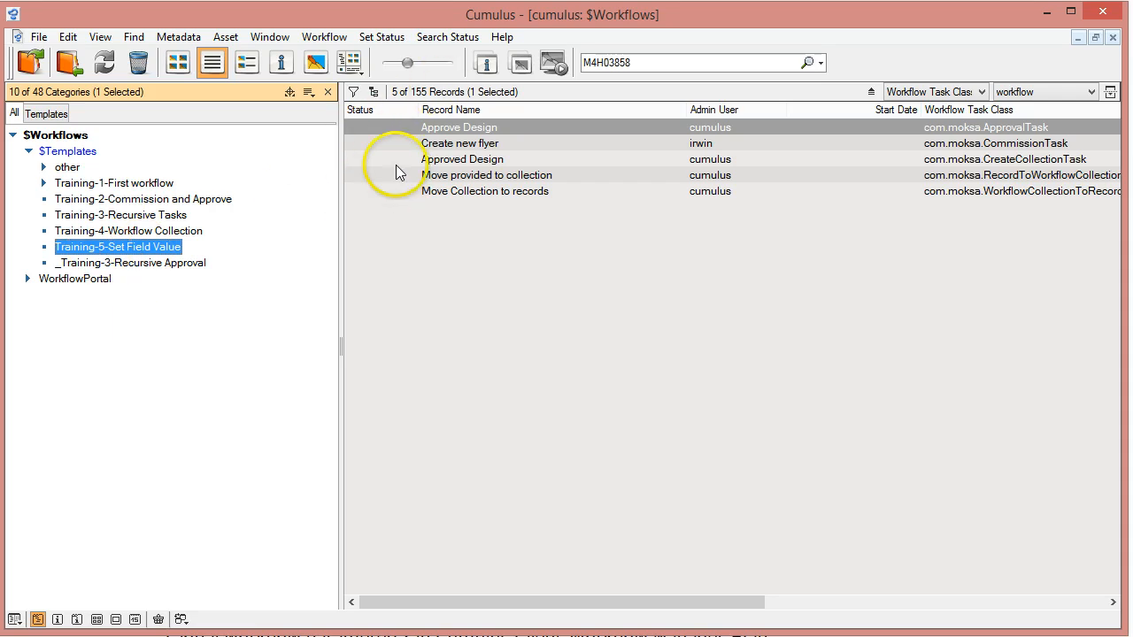
Open the workflow graph of Training-5-Set Field Value and load the tasks from the Training-2-Commission and Approve category.
{"action": "left_click", "coordinate": [332, 39]}
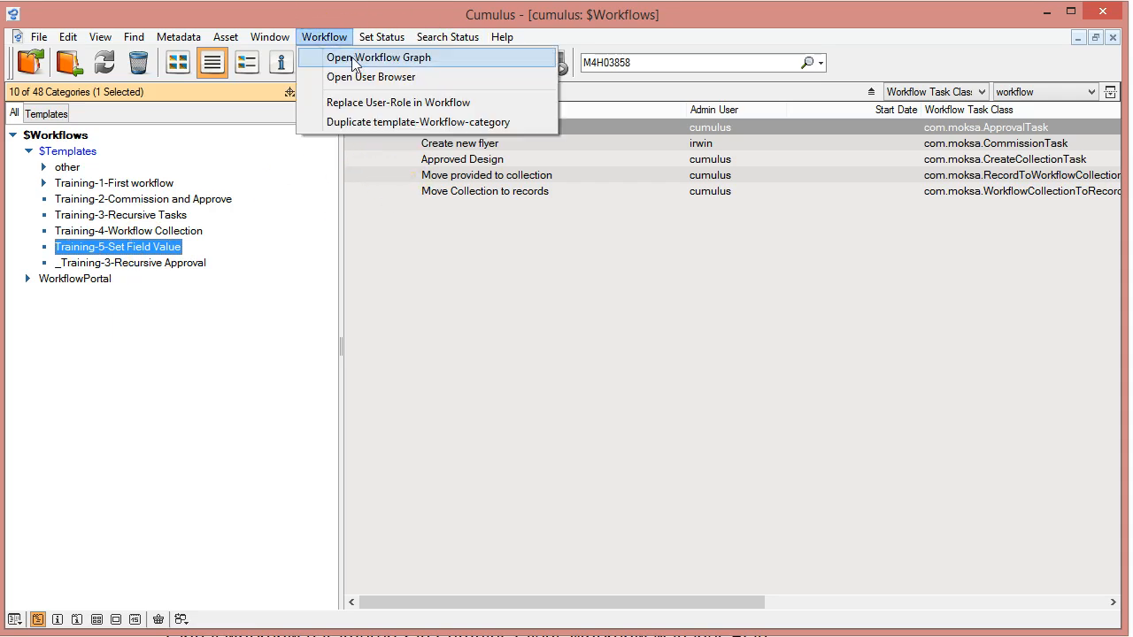
{"action": "left_click", "coordinate": [347, 56]}
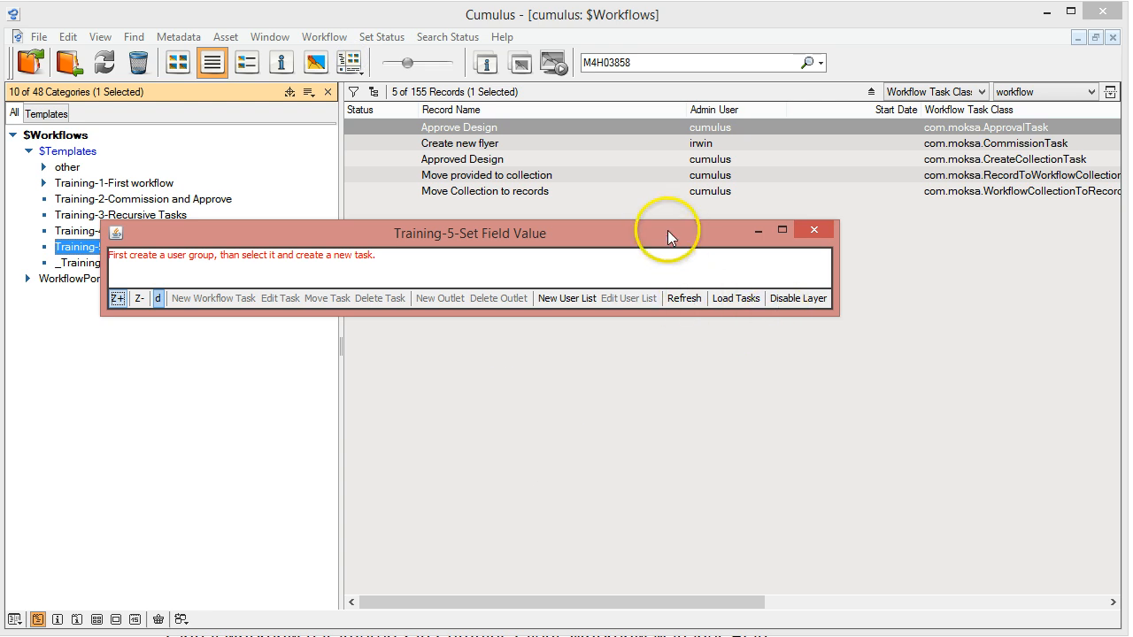
{"action": "left_click_drag", "start_coordinate": [671, 235], "coordinate": [726, 339]}
{"action": "left_click", "coordinate": [793, 400]}
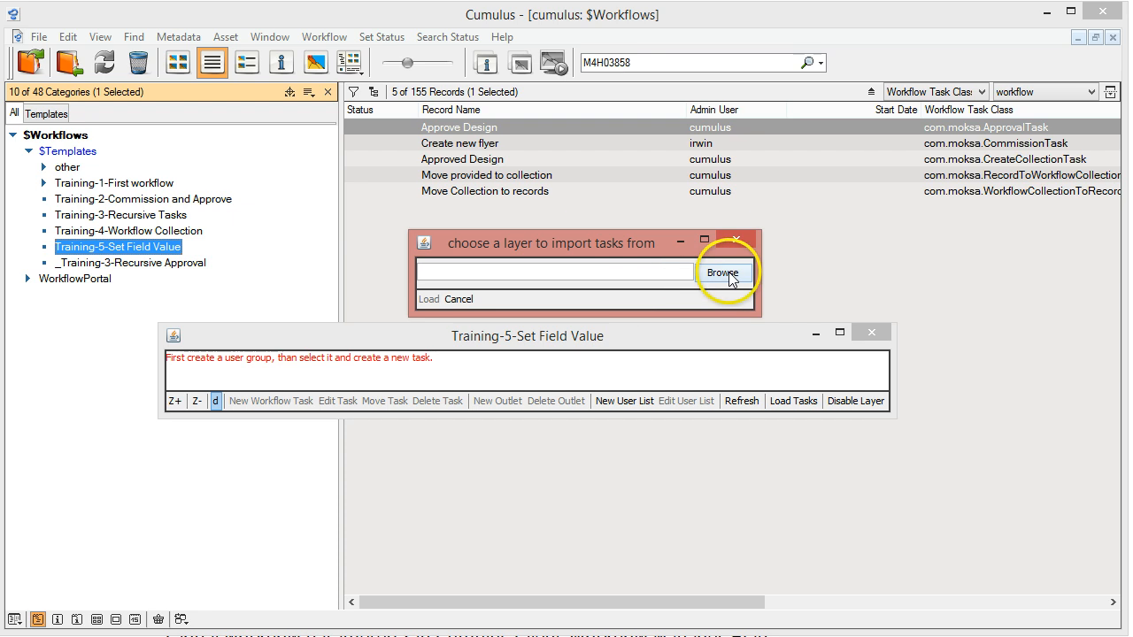
{"action": "left_click", "coordinate": [722, 272]}
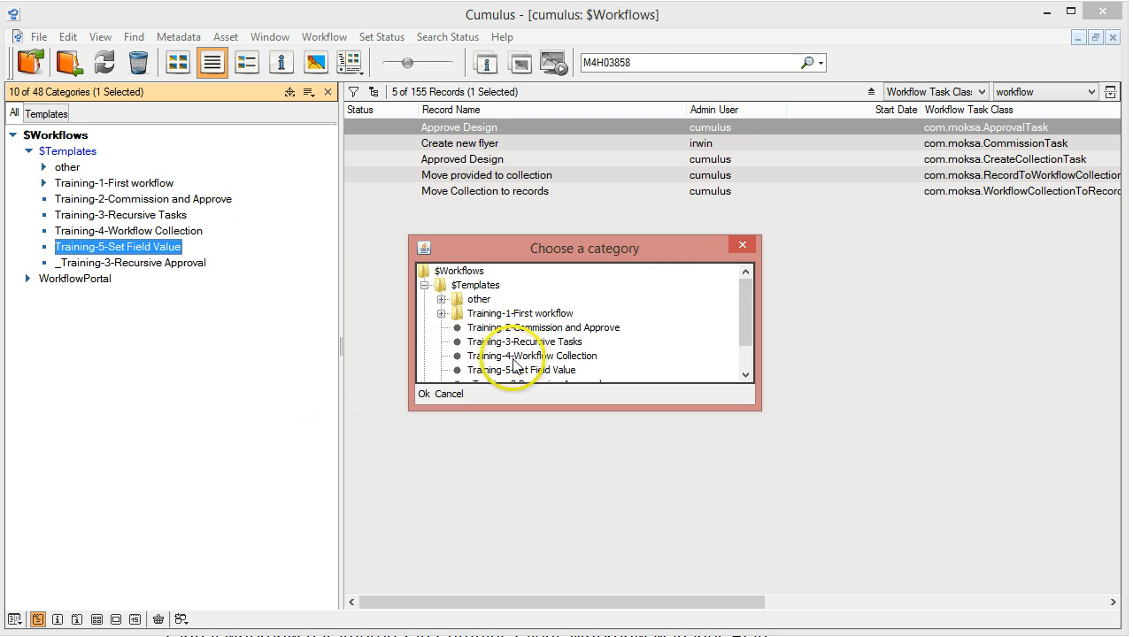
{"action": "left_click", "coordinate": [482, 327]}
{"action": "left_click", "coordinate": [424, 394]}
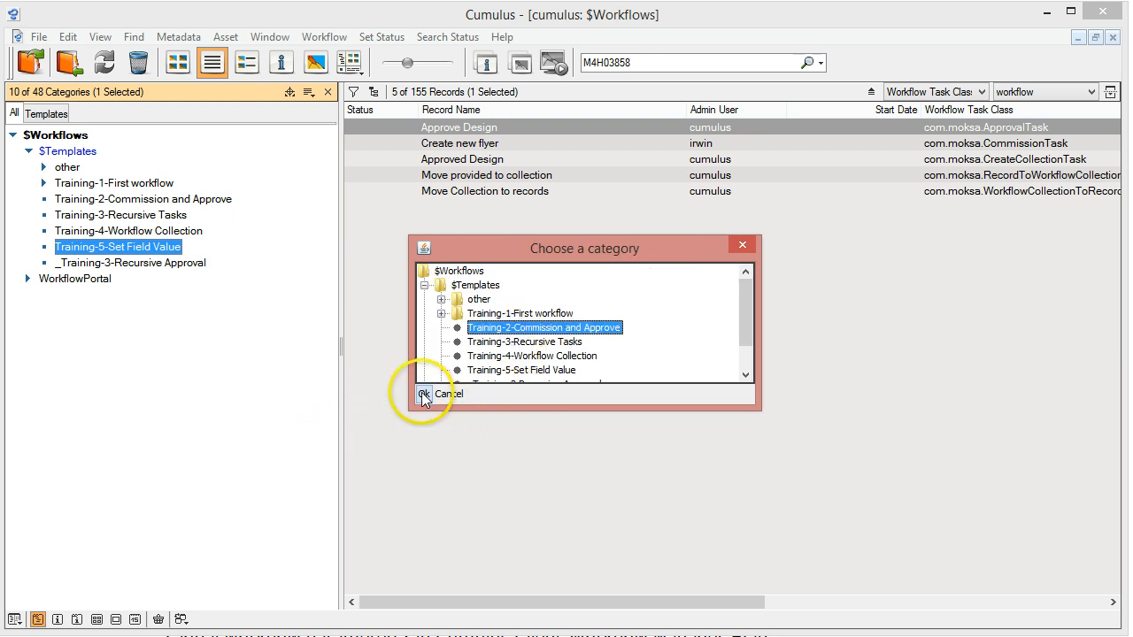
{"action": "left_click", "coordinate": [427, 299]}
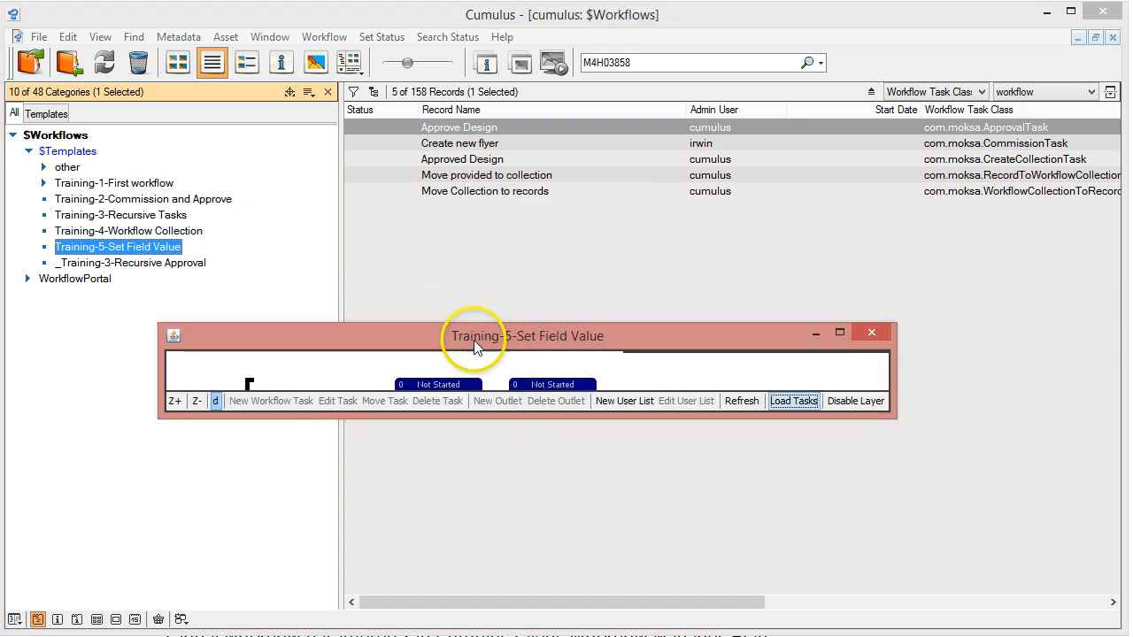
Enlarge the workflow graph window to inspect the imported tasks, and close it.
{"action": "left_click_drag", "start_coordinate": [473, 337], "coordinate": [561, 264]}
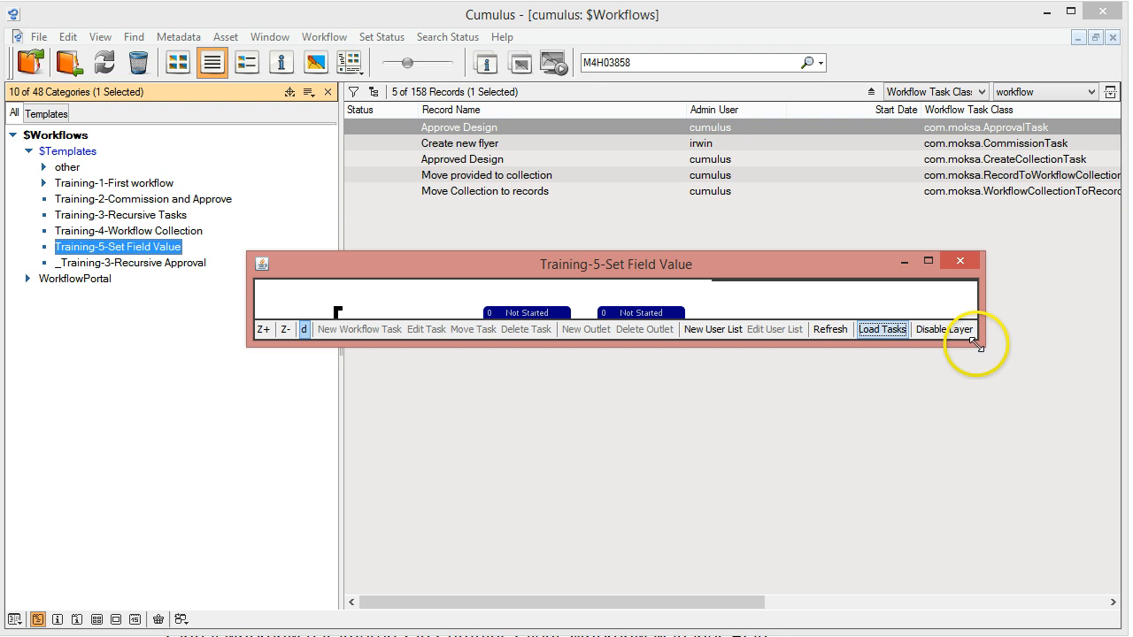
{"action": "left_click_drag", "start_coordinate": [981, 346], "coordinate": [1037, 556]}
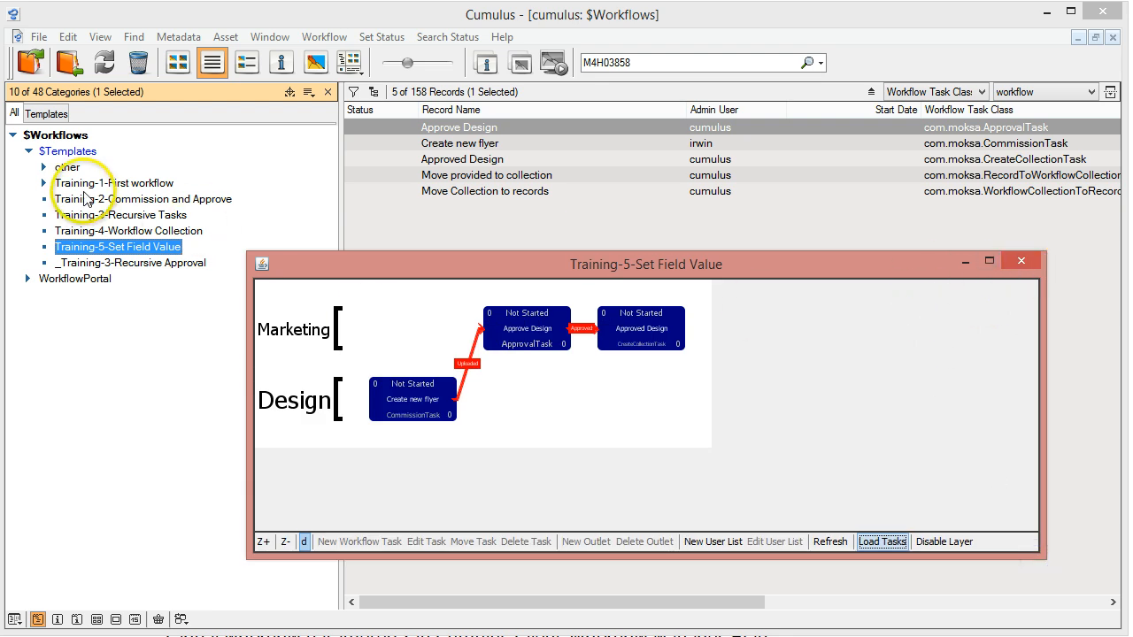
{"action": "left_click", "coordinate": [1019, 265]}
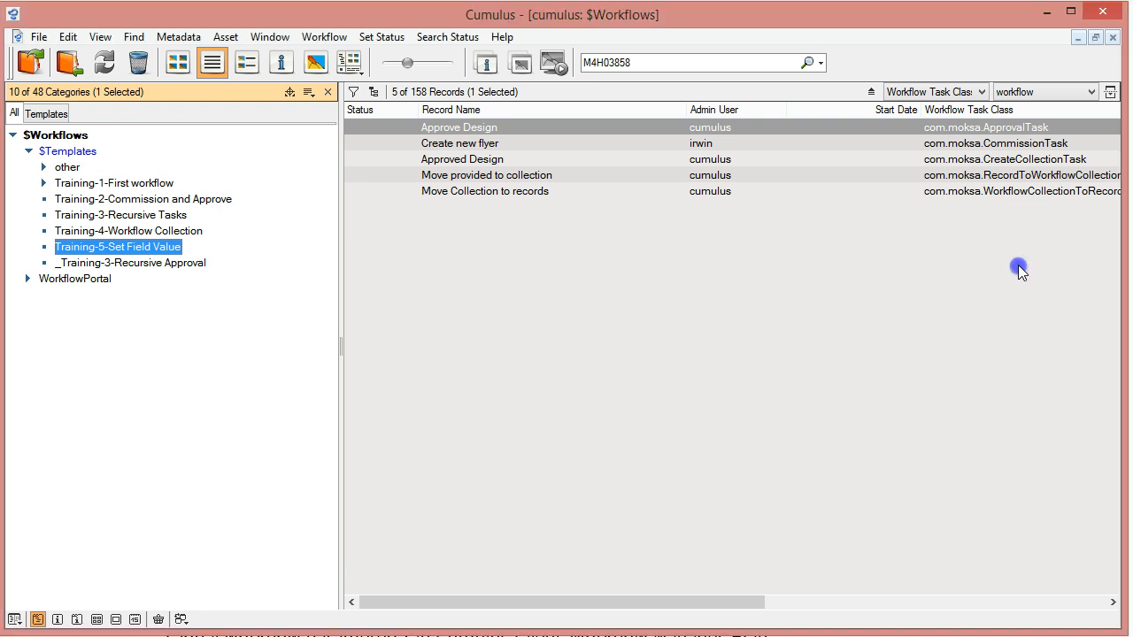
Open the information of Training-2-Commission and Approve, examine its template settings in the workflow view, and close it.
{"action": "left_click", "coordinate": [125, 200]}
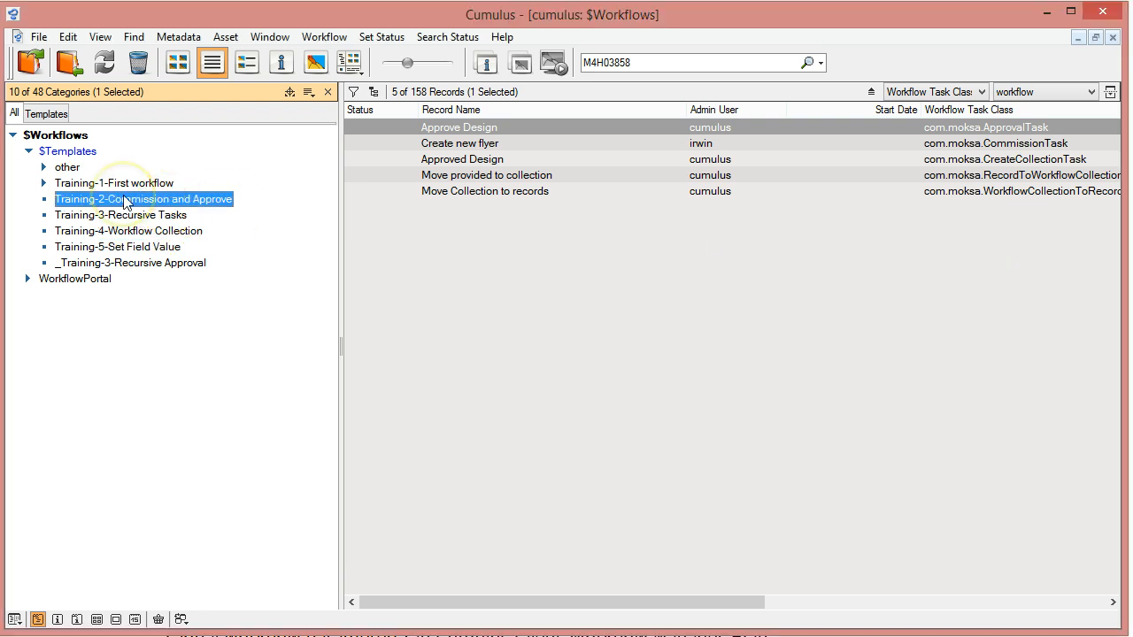
{"action": "right_click", "coordinate": [125, 202]}
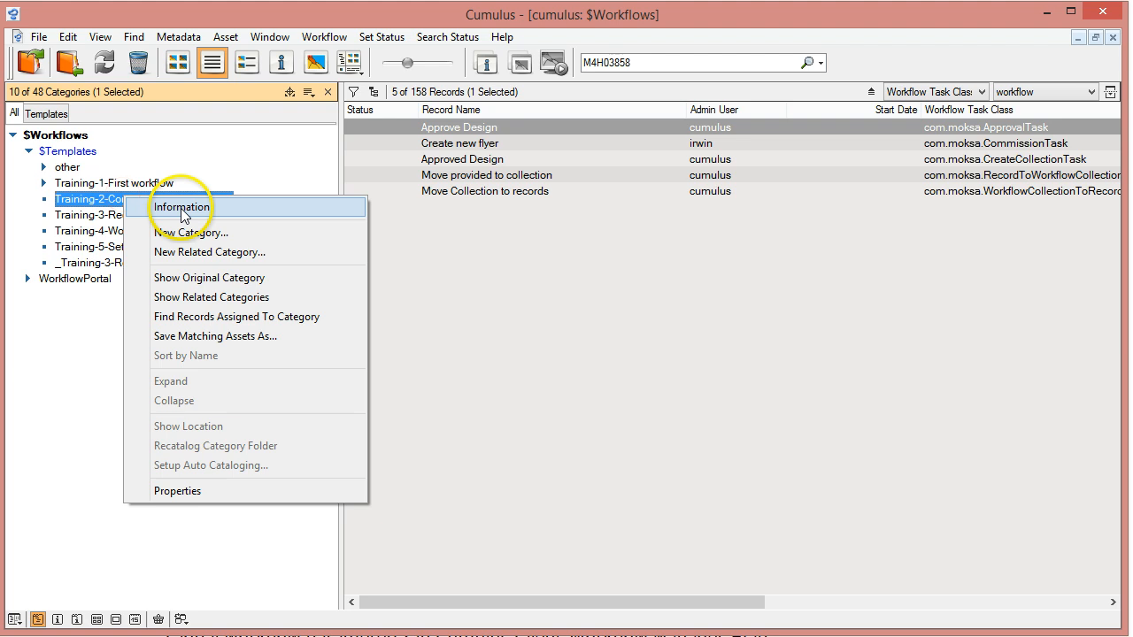
{"action": "left_click", "coordinate": [183, 210]}
{"action": "left_click", "coordinate": [1036, 45]}
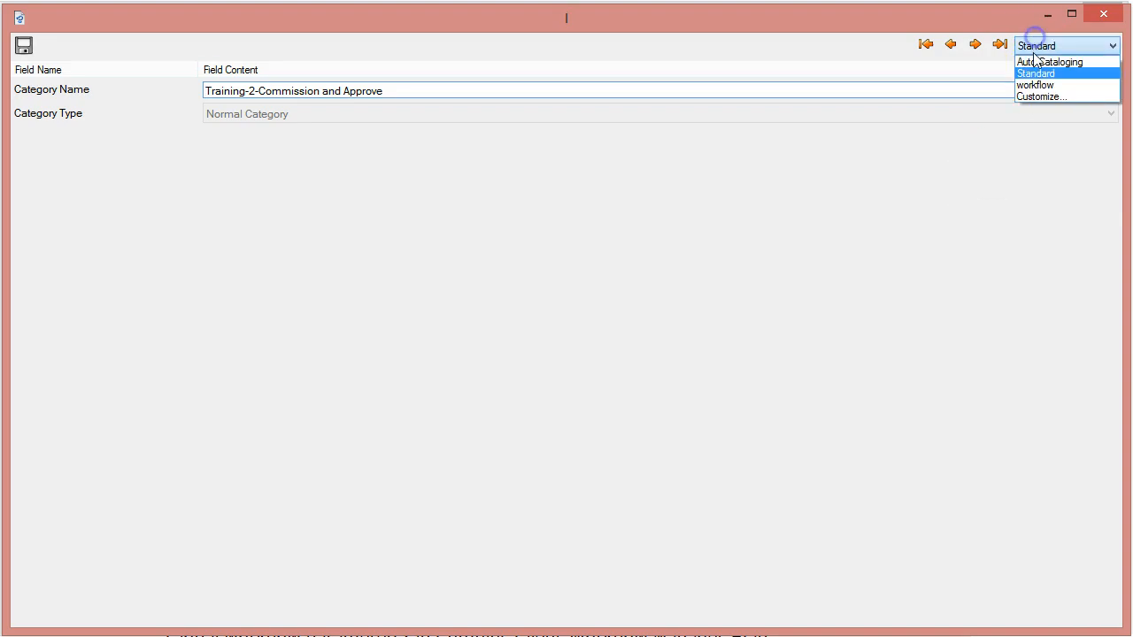
{"action": "left_click", "coordinate": [1038, 86]}
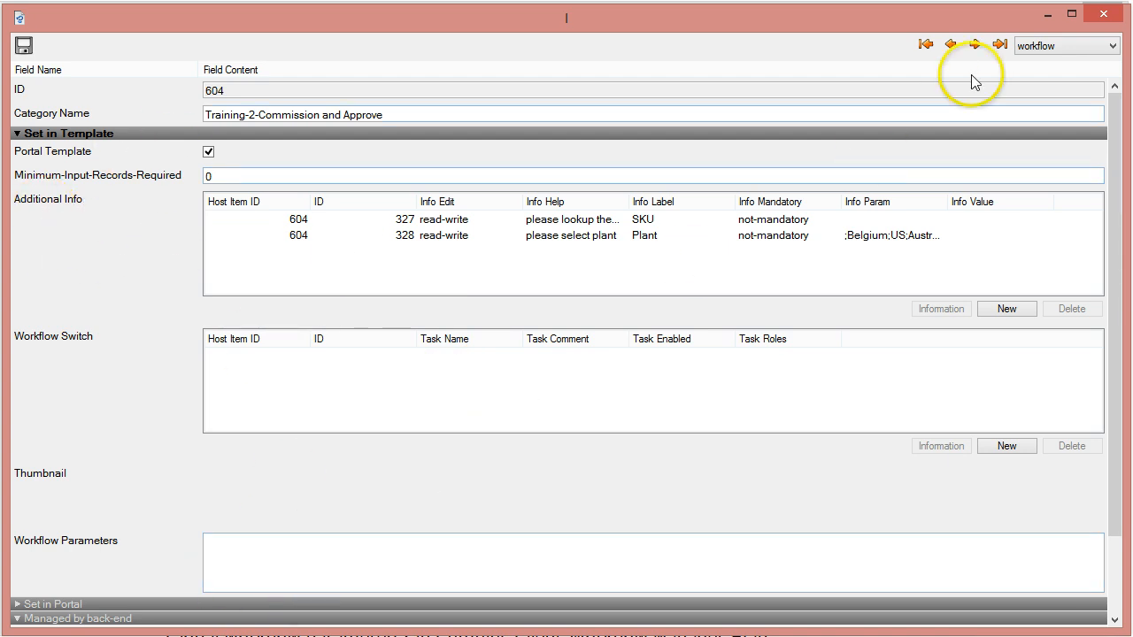
{"action": "left_click", "coordinate": [1103, 16]}
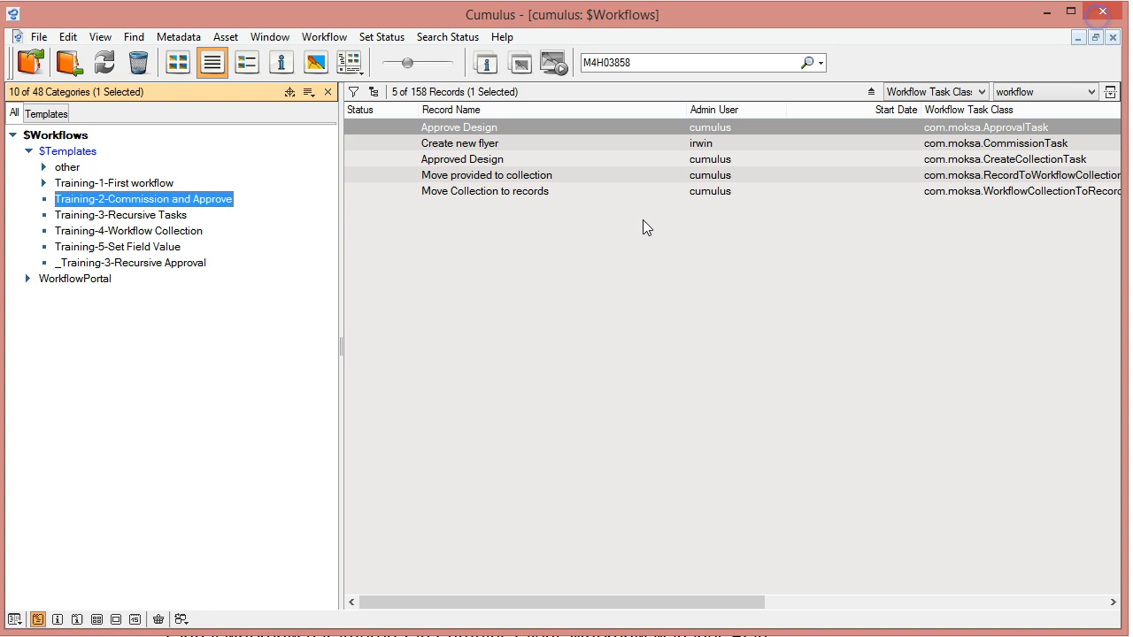
Reopen the Training-5-Set Field Value workflow graph, enlarged and zoomed in, and examine its Approve Design, Approved Design and Create new flyer tasks.
{"action": "left_click", "coordinate": [107, 248]}
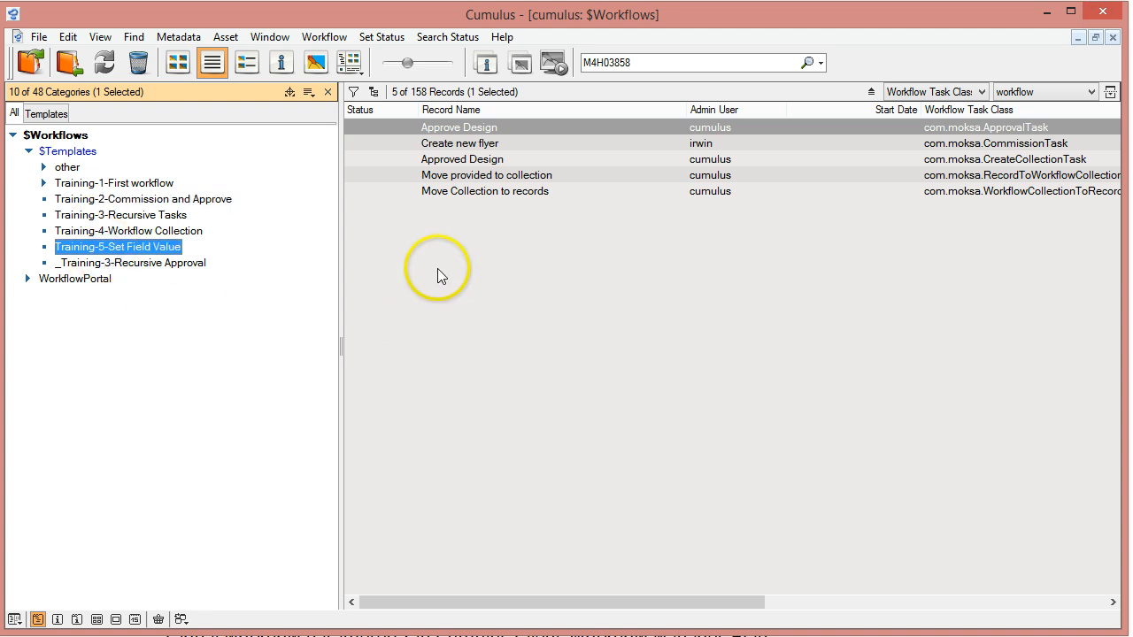
{"action": "left_click", "coordinate": [342, 39]}
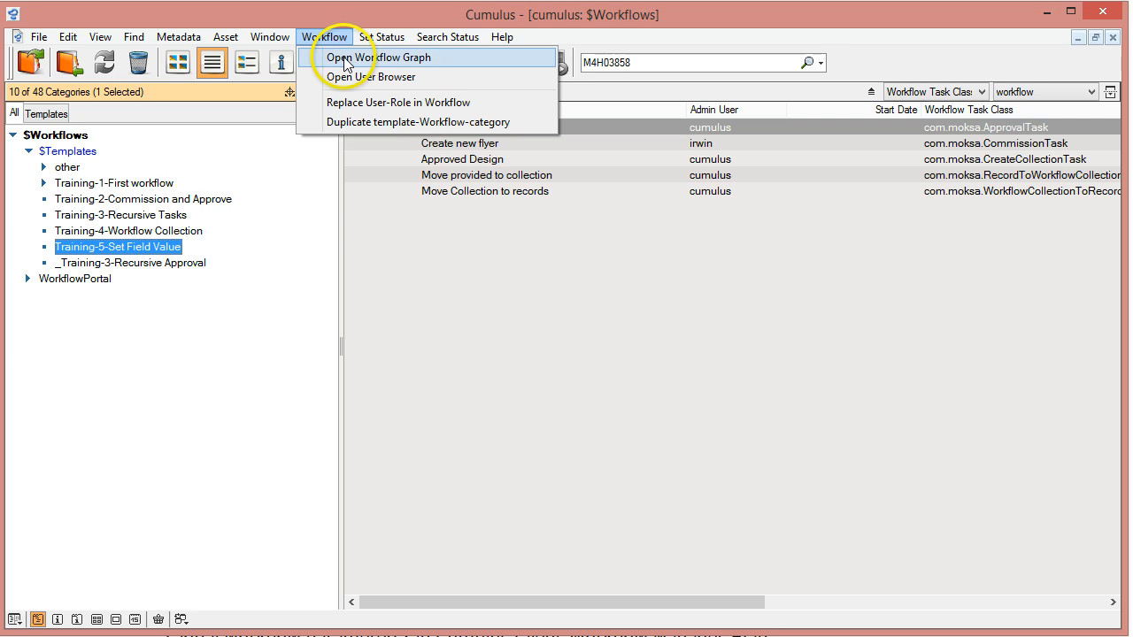
{"action": "left_click", "coordinate": [344, 62]}
{"action": "left_click_drag", "start_coordinate": [455, 171], "coordinate": [584, 283]}
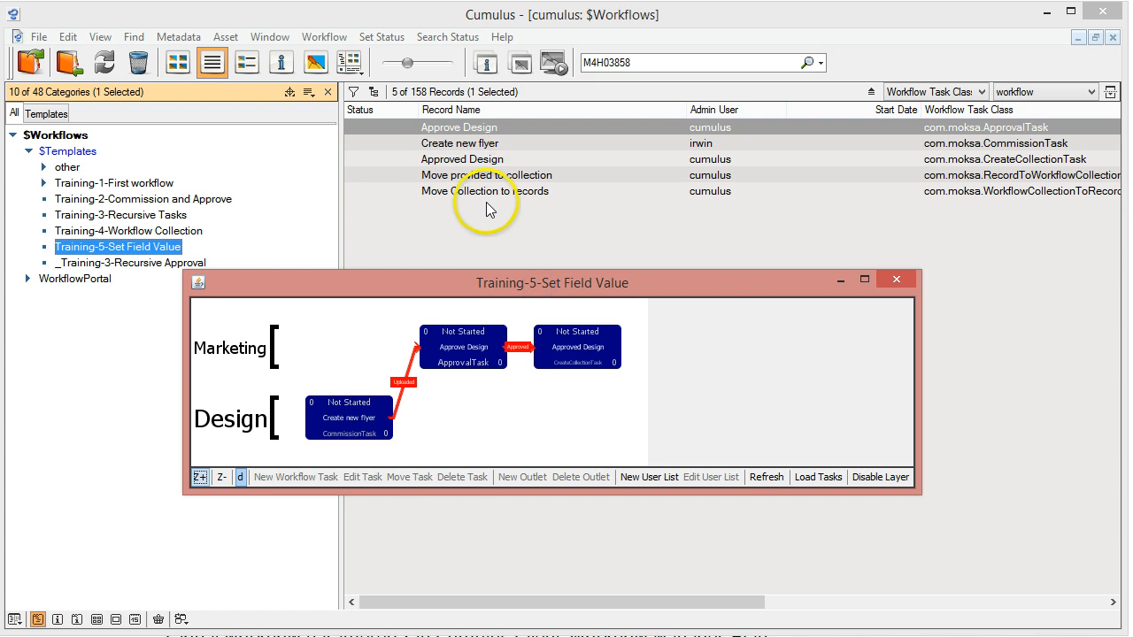
{"action": "left_click_drag", "start_coordinate": [921, 494], "coordinate": [1084, 577]}
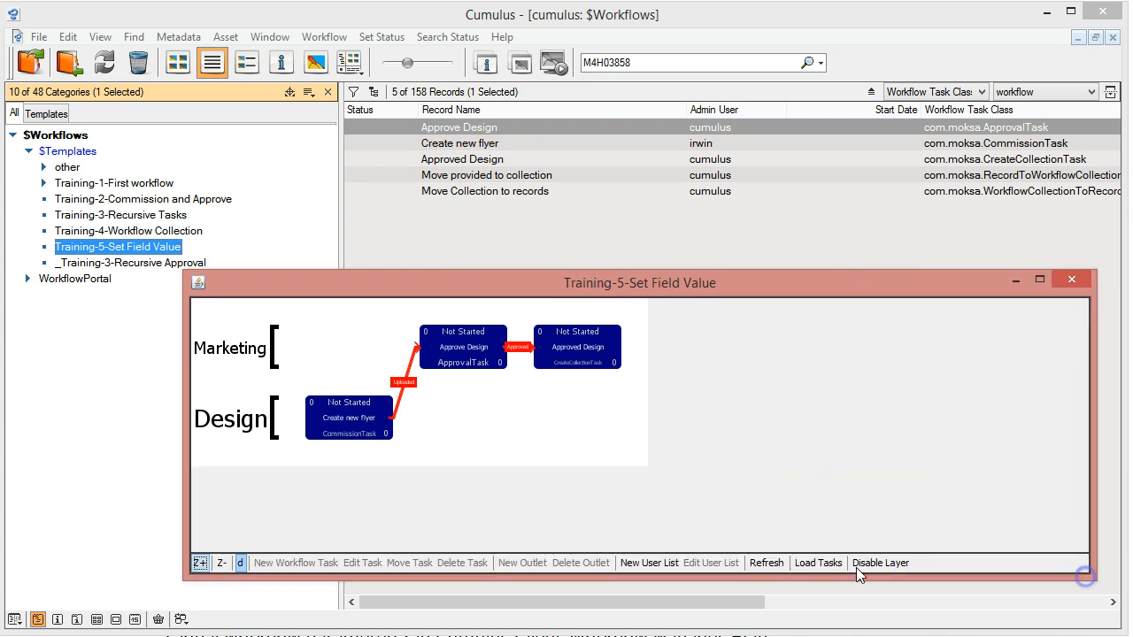
{"action": "left_click", "coordinate": [201, 565]}
{"action": "left_click", "coordinate": [201, 565]}
{"action": "left_click_drag", "start_coordinate": [331, 285], "coordinate": [318, 74]}
{"action": "left_click_drag", "start_coordinate": [614, 384], "coordinate": [619, 520]}
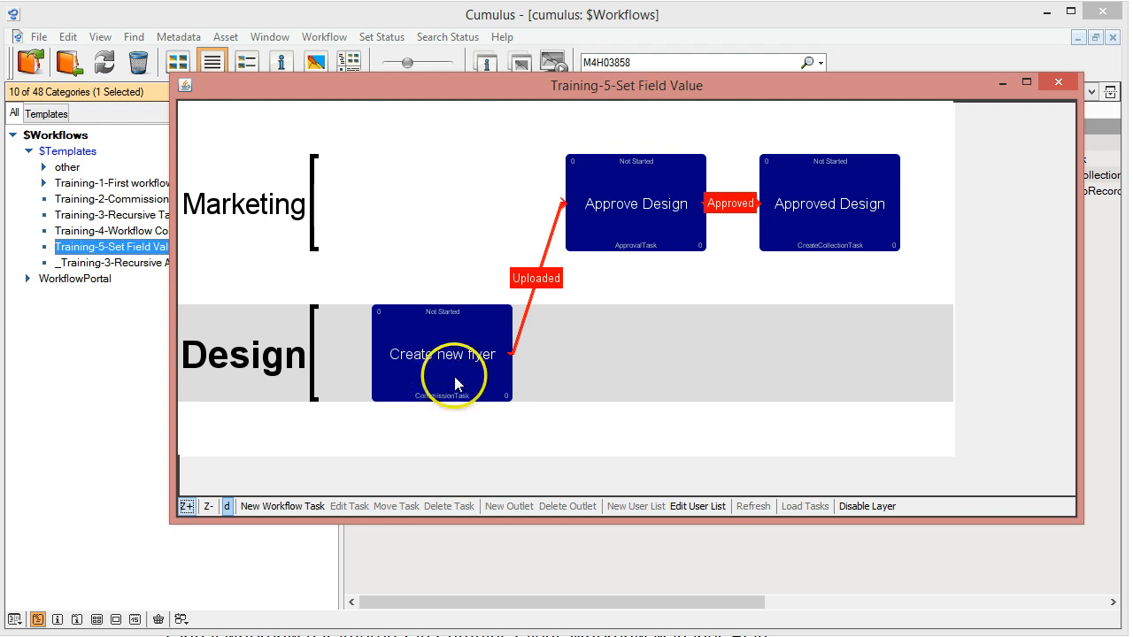
{"action": "left_click", "coordinate": [640, 222]}
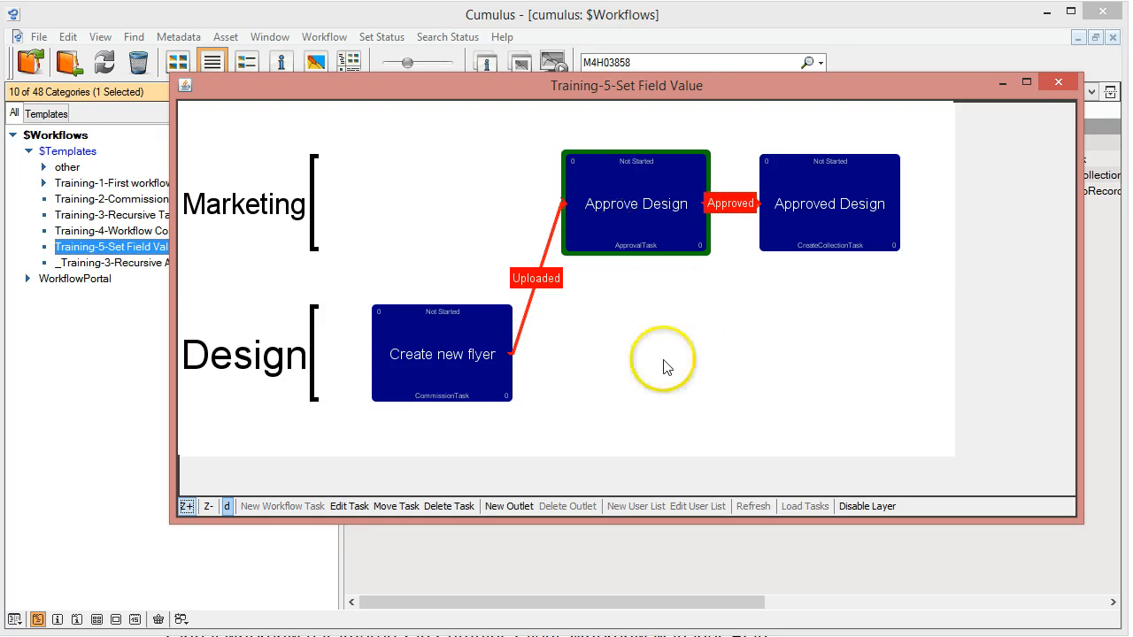
{"action": "left_click", "coordinate": [809, 237]}
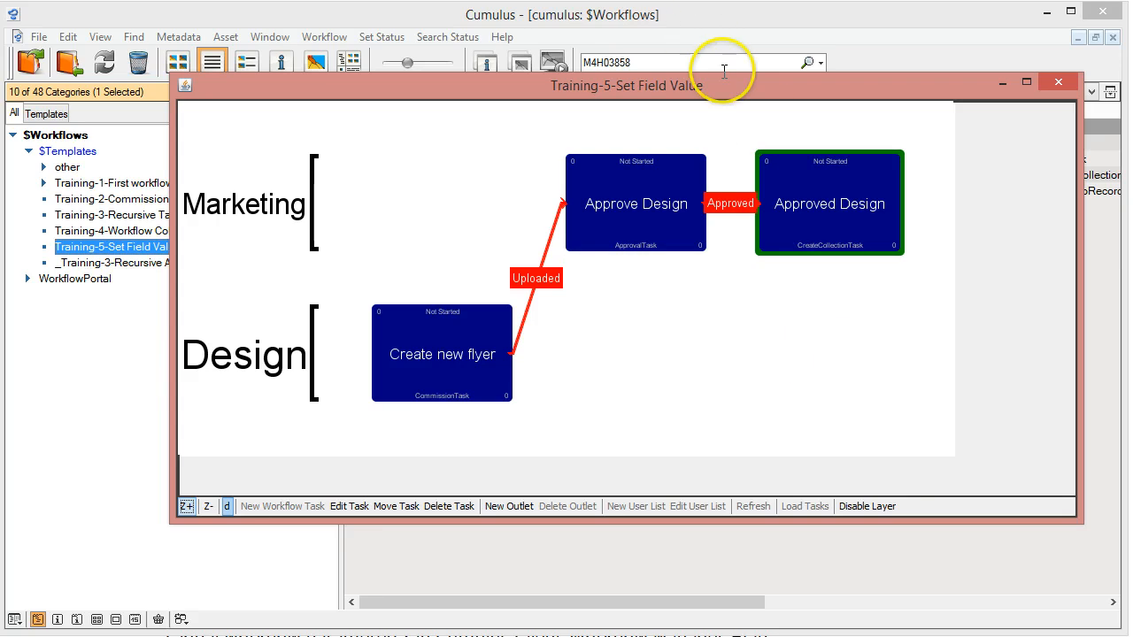
{"action": "left_click", "coordinate": [452, 352]}
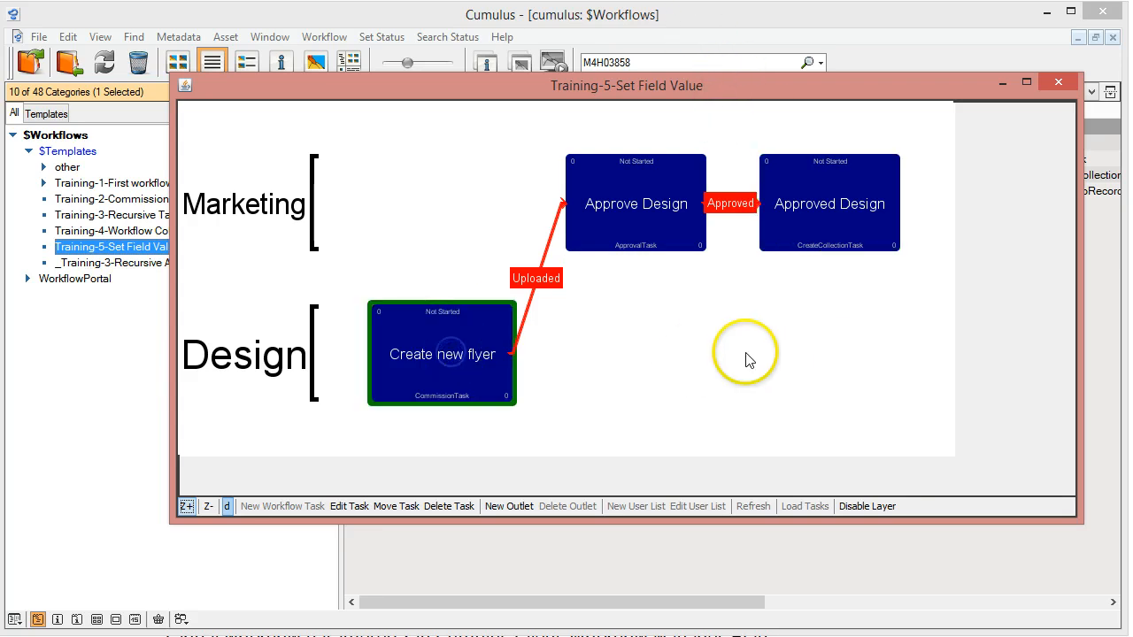
{"action": "left_click", "coordinate": [641, 241]}
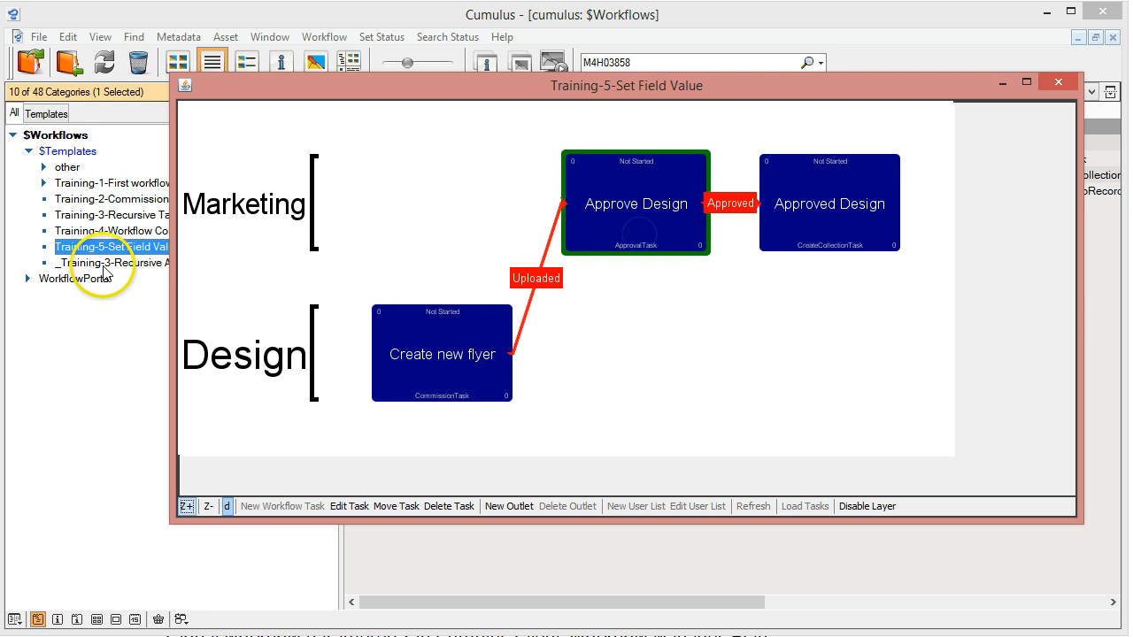
Open the information of Training-5-Set Field Value in the workflow view, examine its SKU and Plant additional info entries, and close it.
{"action": "left_click", "coordinate": [89, 247]}
{"action": "right_click", "coordinate": [95, 248]}
{"action": "left_click", "coordinate": [155, 257]}
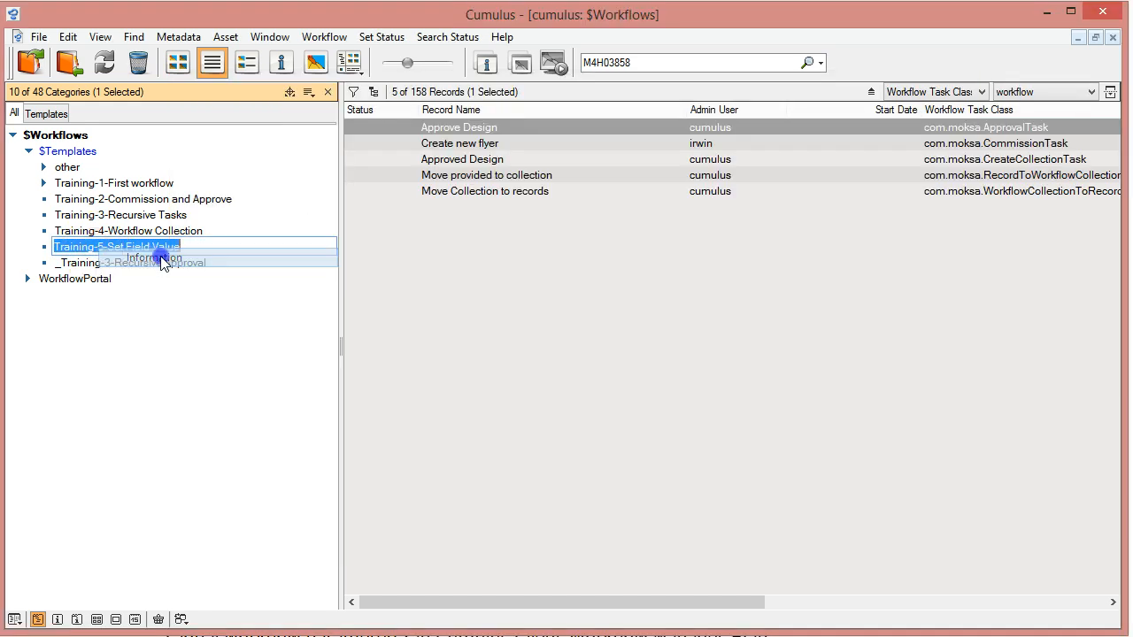
{"action": "left_click", "coordinate": [1053, 46]}
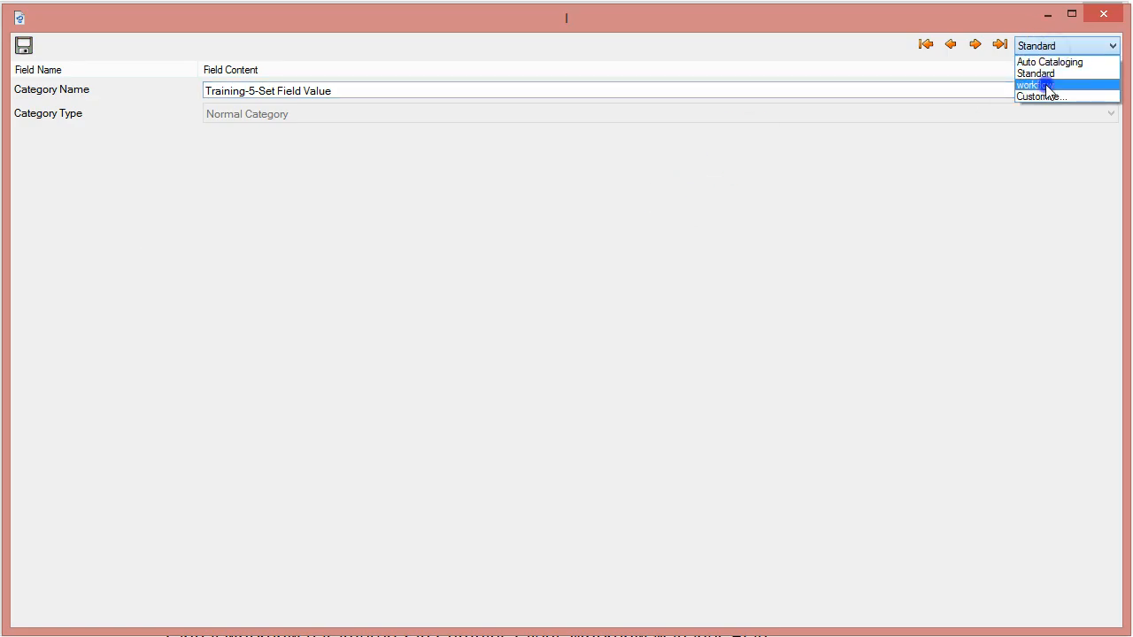
{"action": "left_click", "coordinate": [1045, 85]}
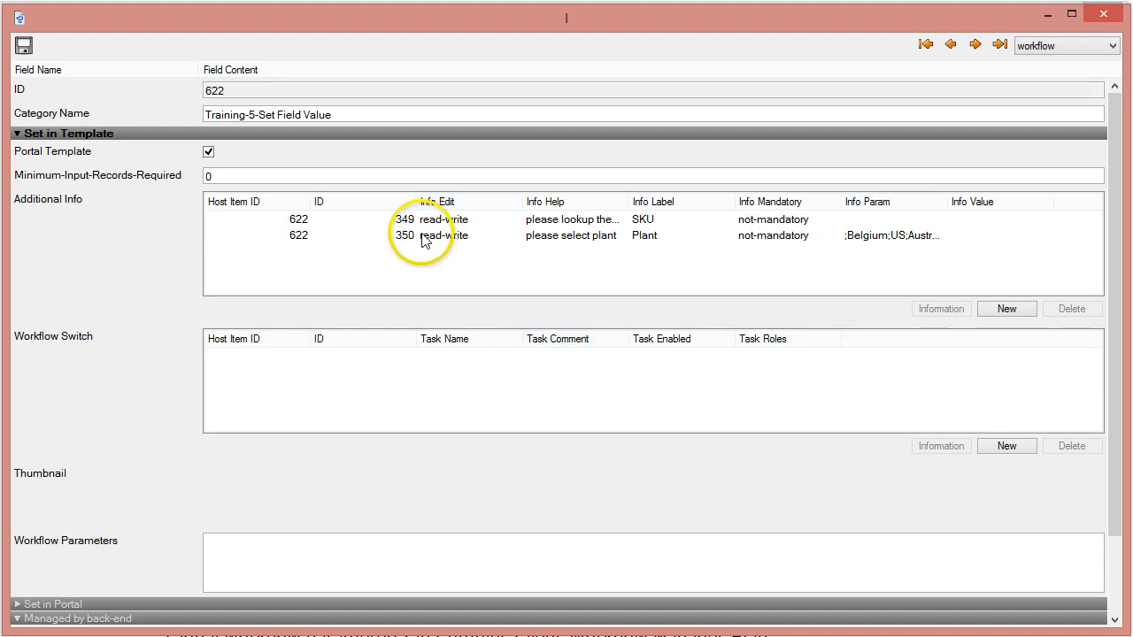
{"action": "left_click", "coordinate": [423, 219]}
{"action": "left_click", "coordinate": [430, 237]}
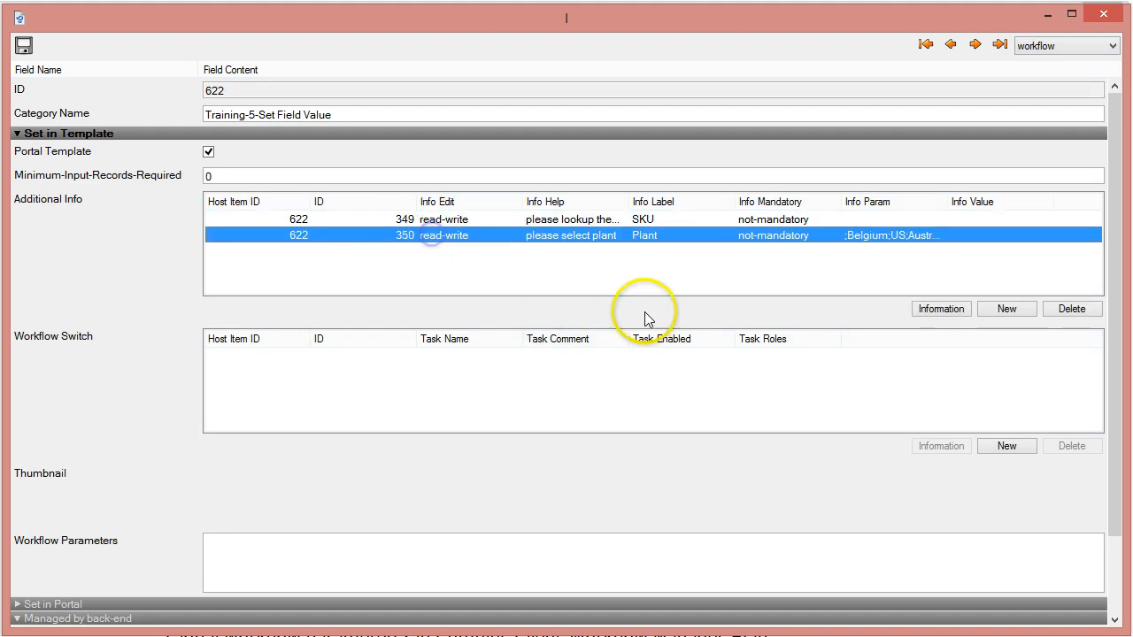
{"action": "left_click", "coordinate": [645, 220]}
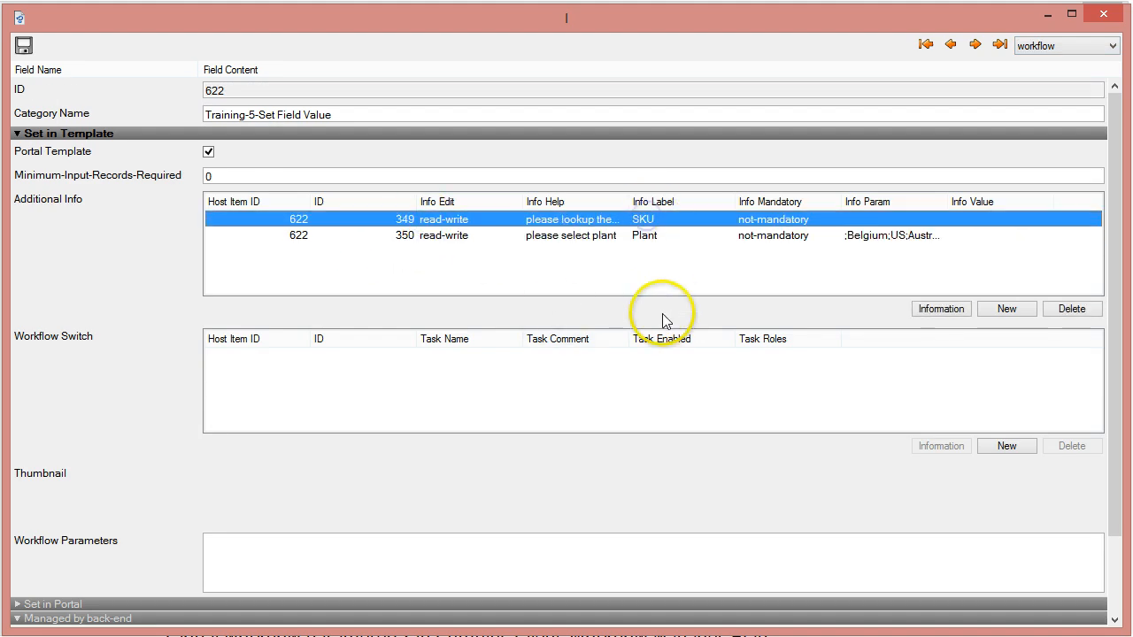
{"action": "left_click", "coordinate": [644, 235]}
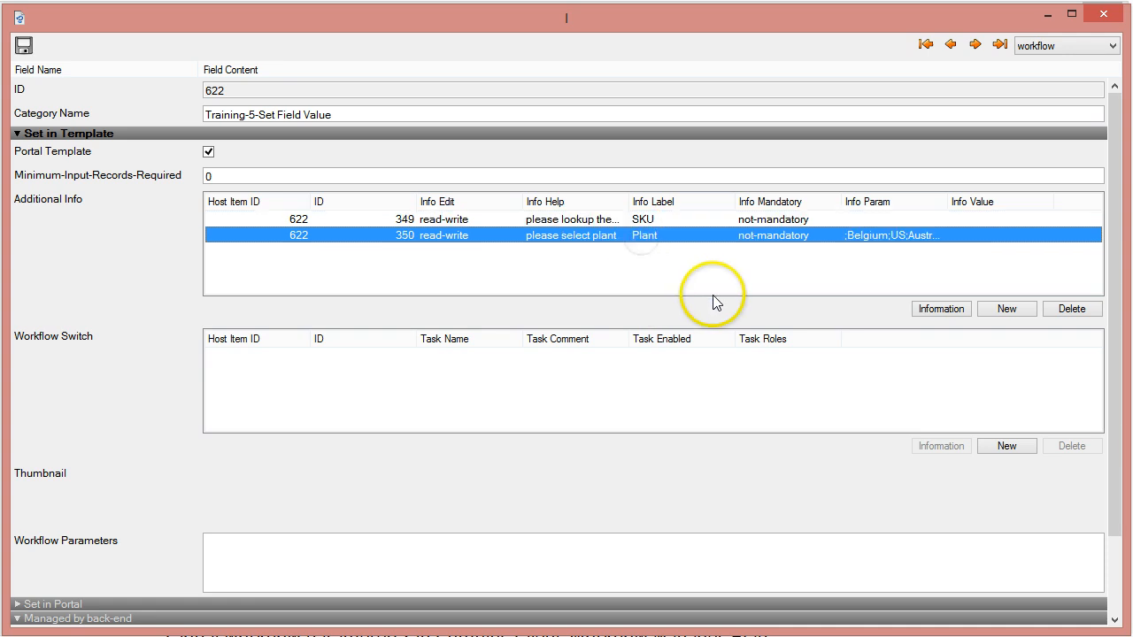
{"action": "left_click", "coordinate": [1103, 14]}
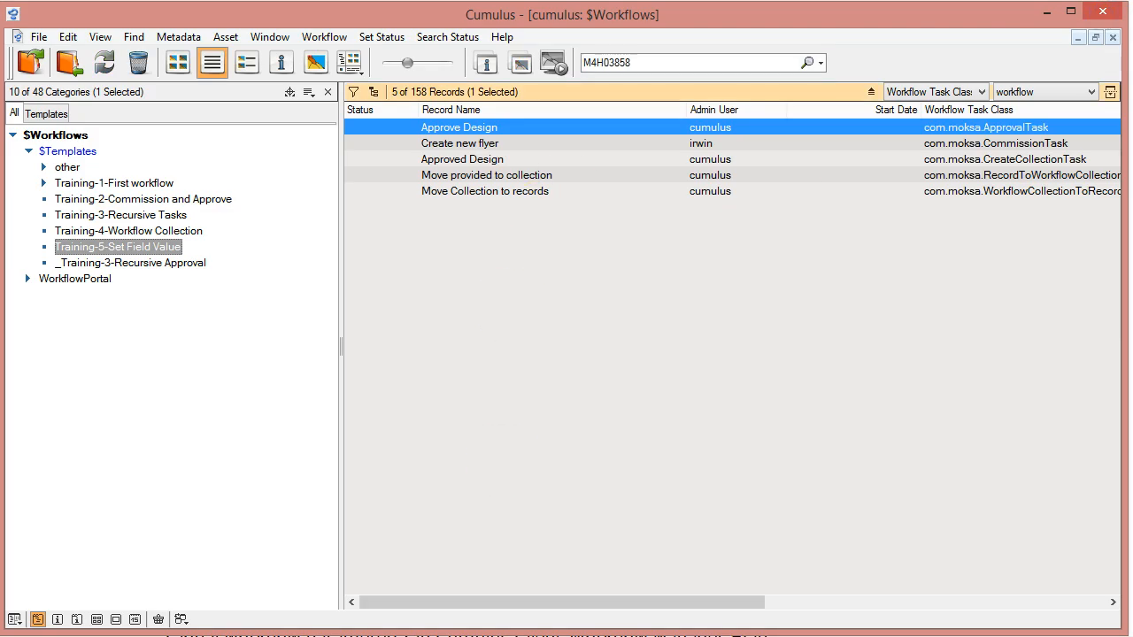
Return to the Training-5-Set Field Value workflow graph and delete the Approved Design task from the Marketing layer.
{"action": "left_click", "coordinate": [515, 636]}
{"action": "left_click", "coordinate": [611, 610]}
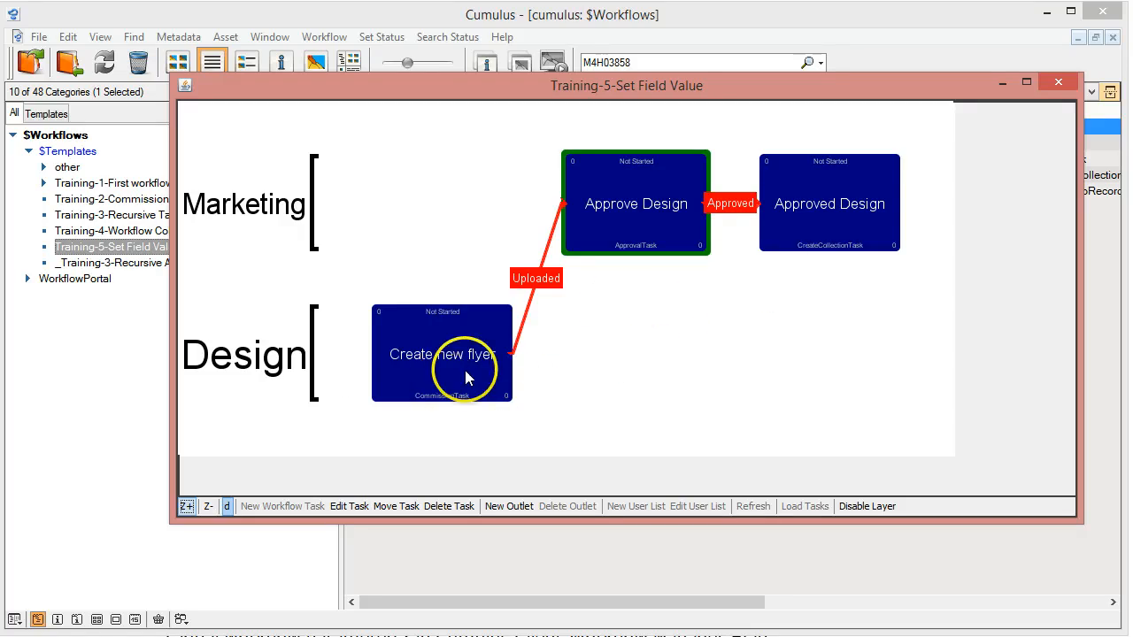
{"action": "left_click", "coordinate": [812, 203]}
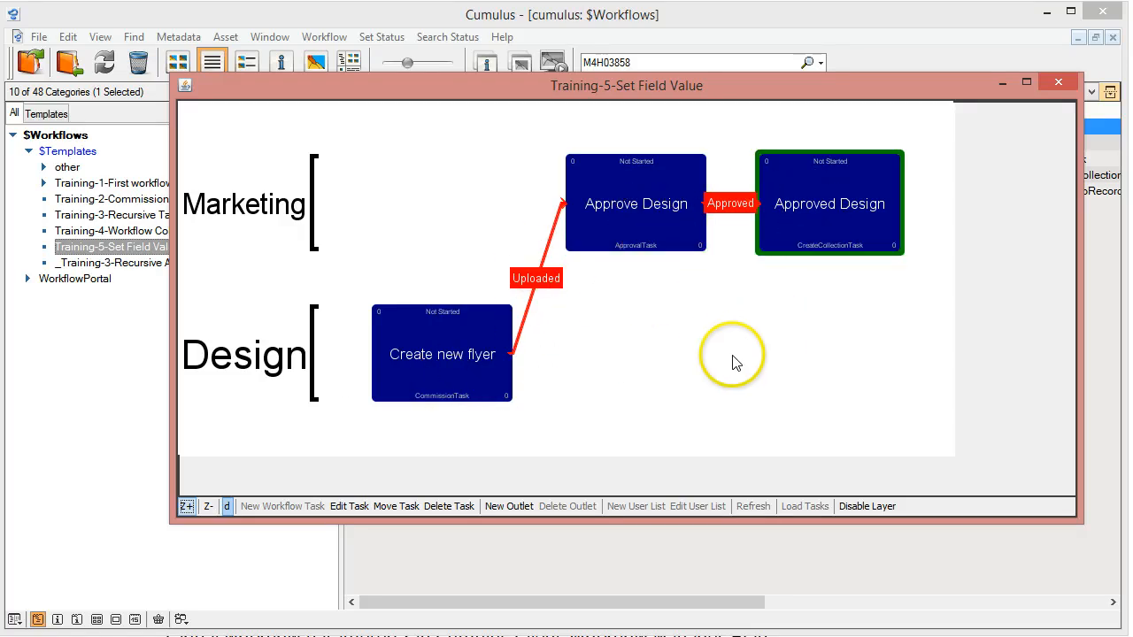
{"action": "left_click", "coordinate": [395, 507]}
{"action": "left_click", "coordinate": [449, 506]}
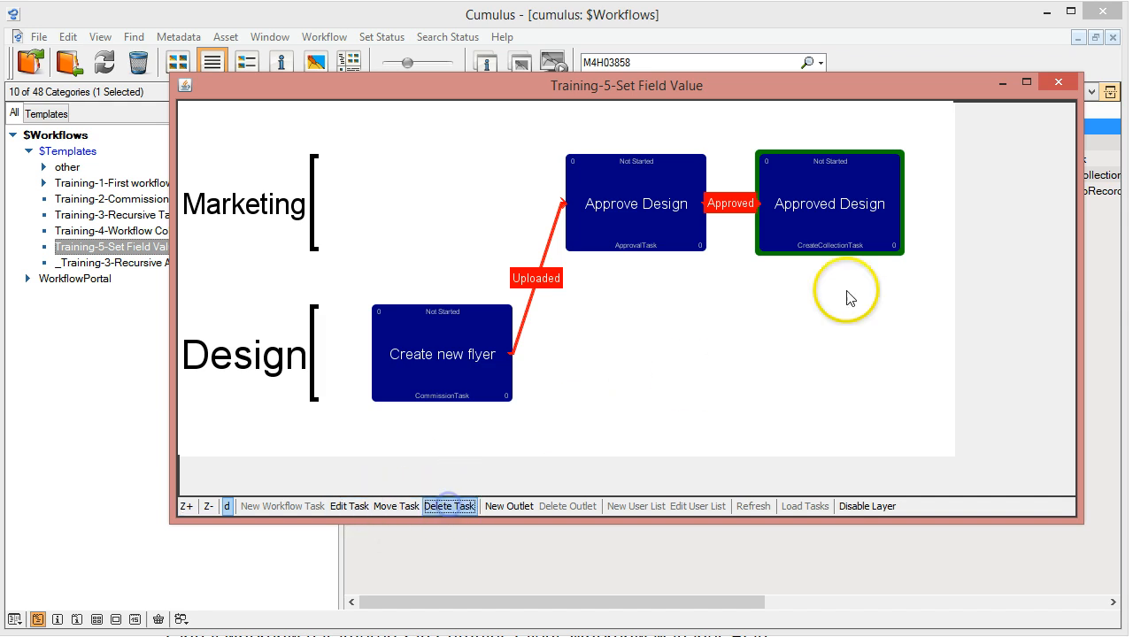
{"action": "left_click", "coordinate": [662, 217]}
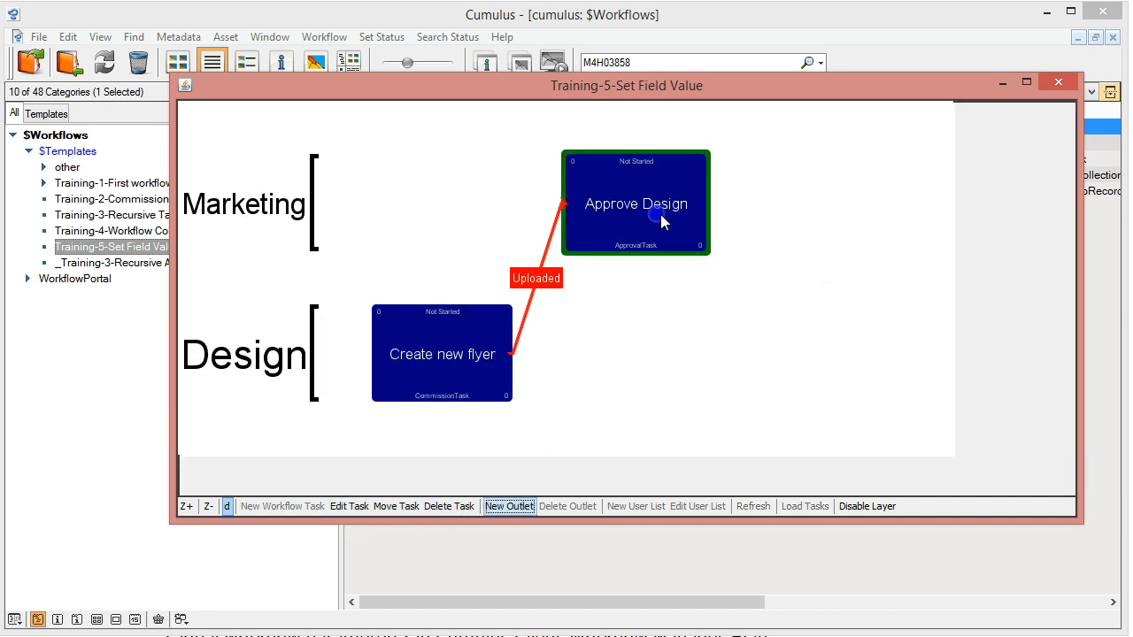
Start a new SetFieldValueTask in the Marketing layer named Set Approved status, with field name Status and field value OK.
{"action": "left_click", "coordinate": [262, 212]}
{"action": "left_click", "coordinate": [279, 508]}
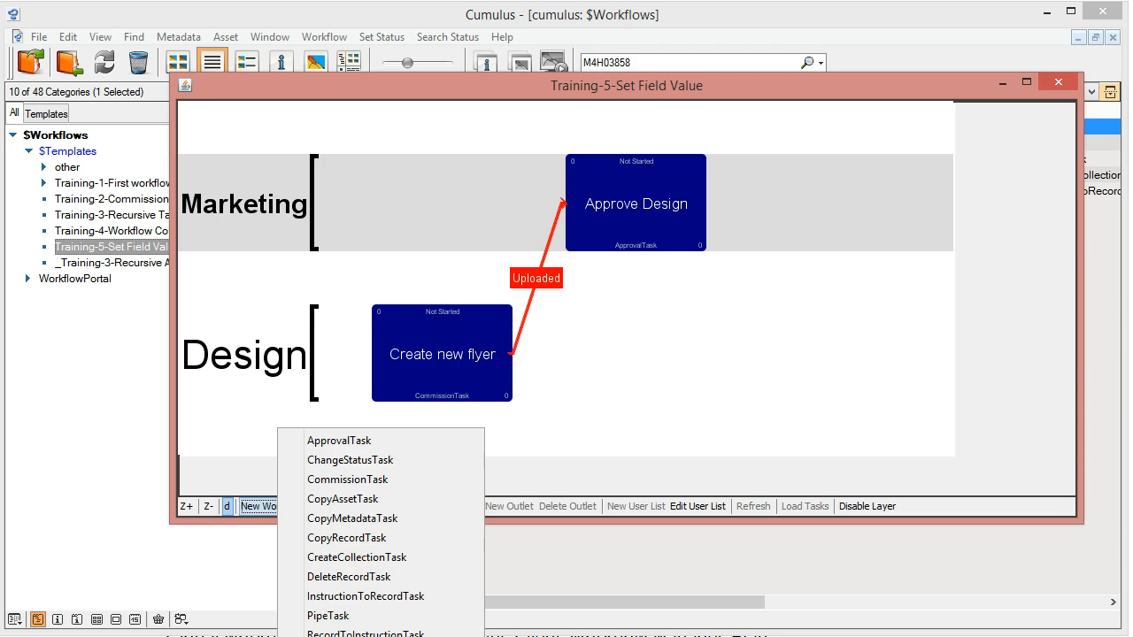
{"action": "left_click", "coordinate": [354, 636]}
{"action": "left_click", "coordinate": [289, 46]}
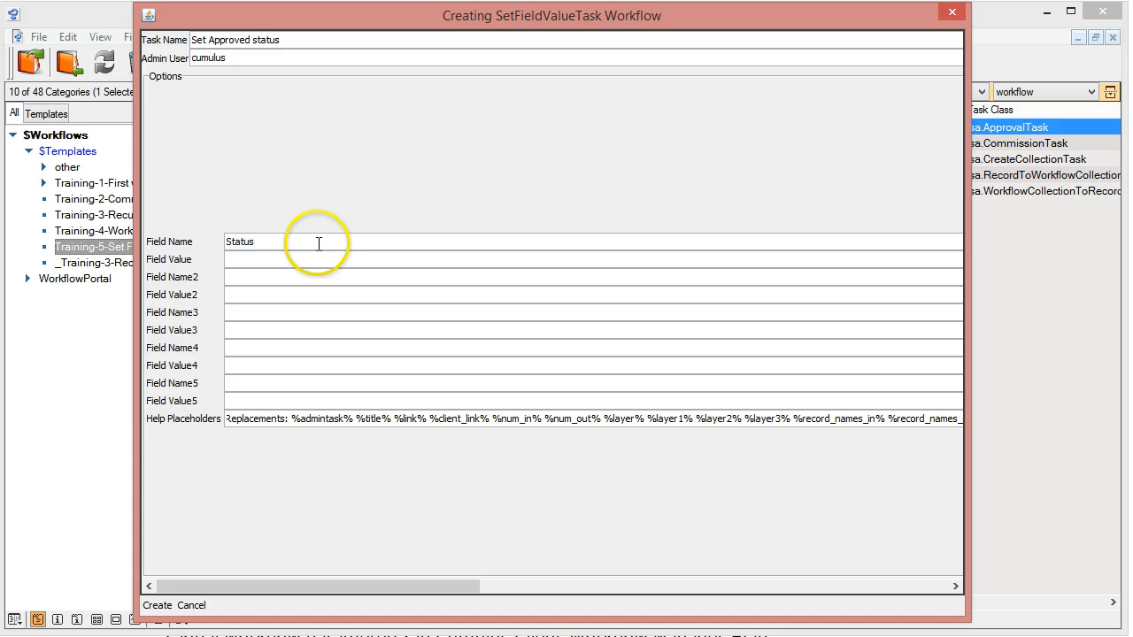
{"action": "left_click", "coordinate": [290, 260]}
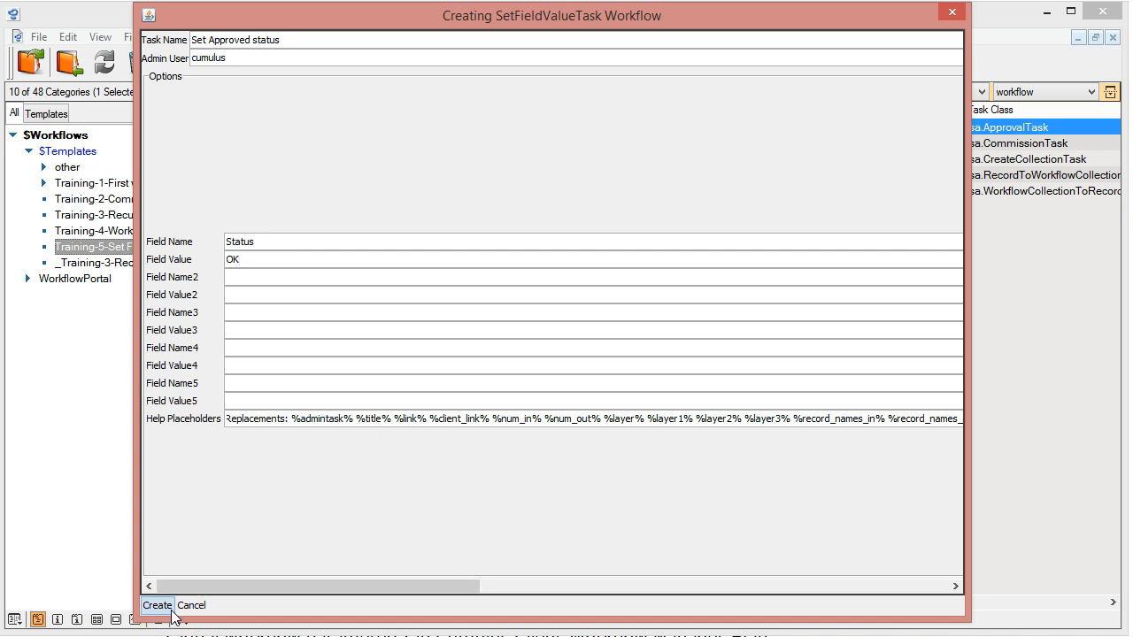
Set Field Name2 to Caption and copy the help placeholder %field_workflow({GUID};name of param)% into Field Value2.
{"action": "left_click", "coordinate": [236, 276]}
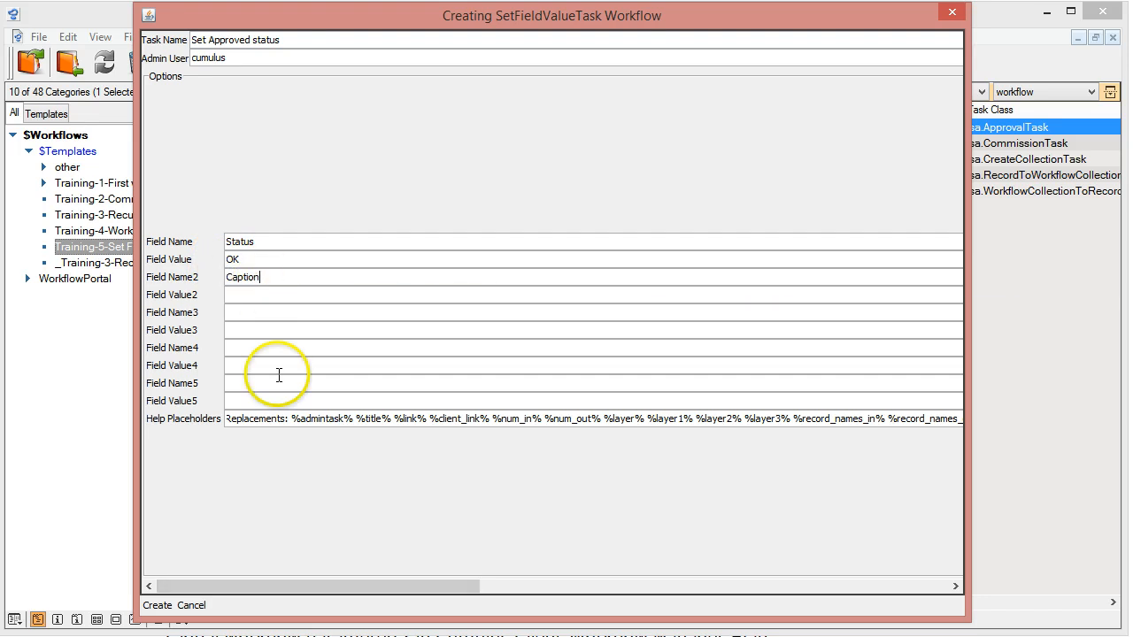
{"action": "left_click", "coordinate": [702, 416]}
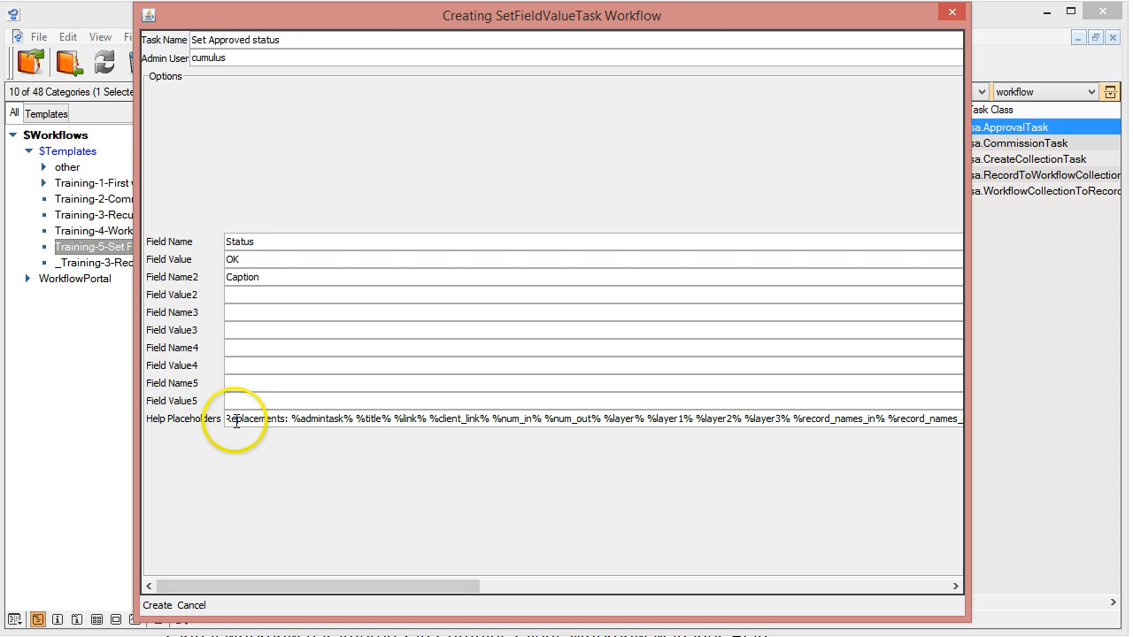
{"action": "left_click_drag", "start_coordinate": [271, 586], "coordinate": [809, 594]}
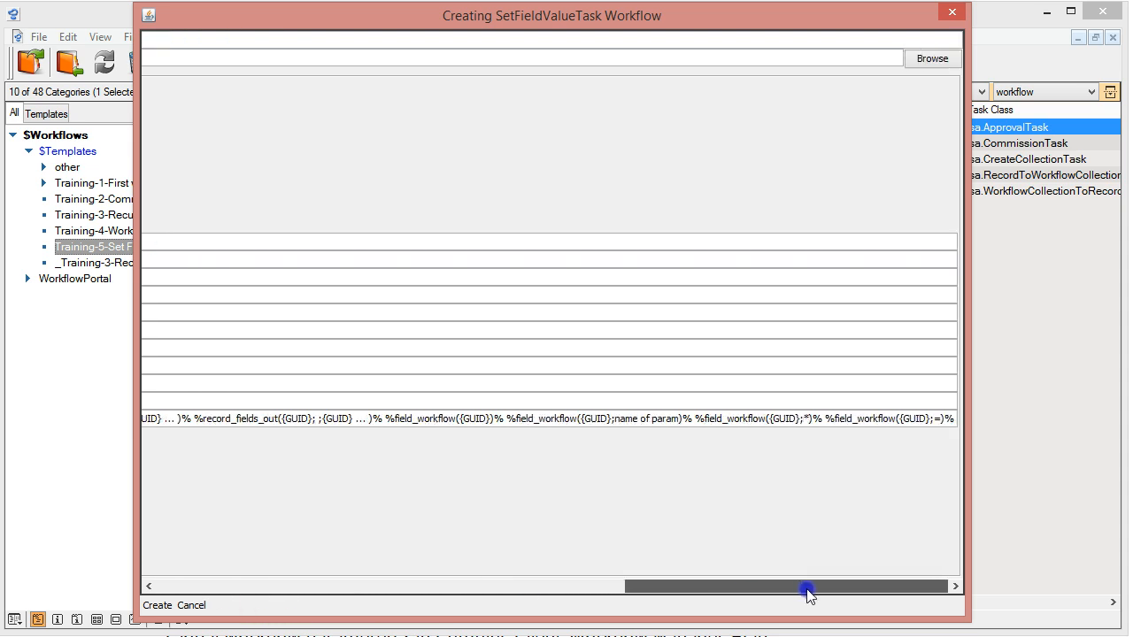
{"action": "left_click_drag", "start_coordinate": [697, 418], "coordinate": [813, 418]}
{"action": "left_click", "coordinate": [828, 420]}
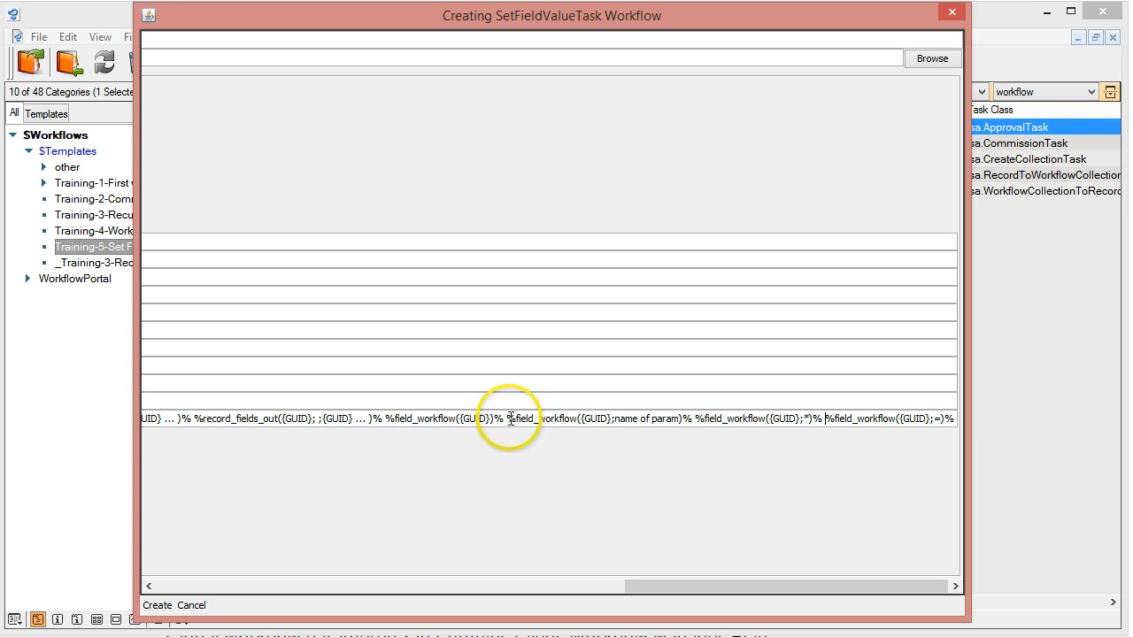
{"action": "left_click_drag", "start_coordinate": [507, 419], "coordinate": [686, 420]}
{"action": "key", "text": "shift+Right"}
{"action": "key", "text": "ctrl+c"}
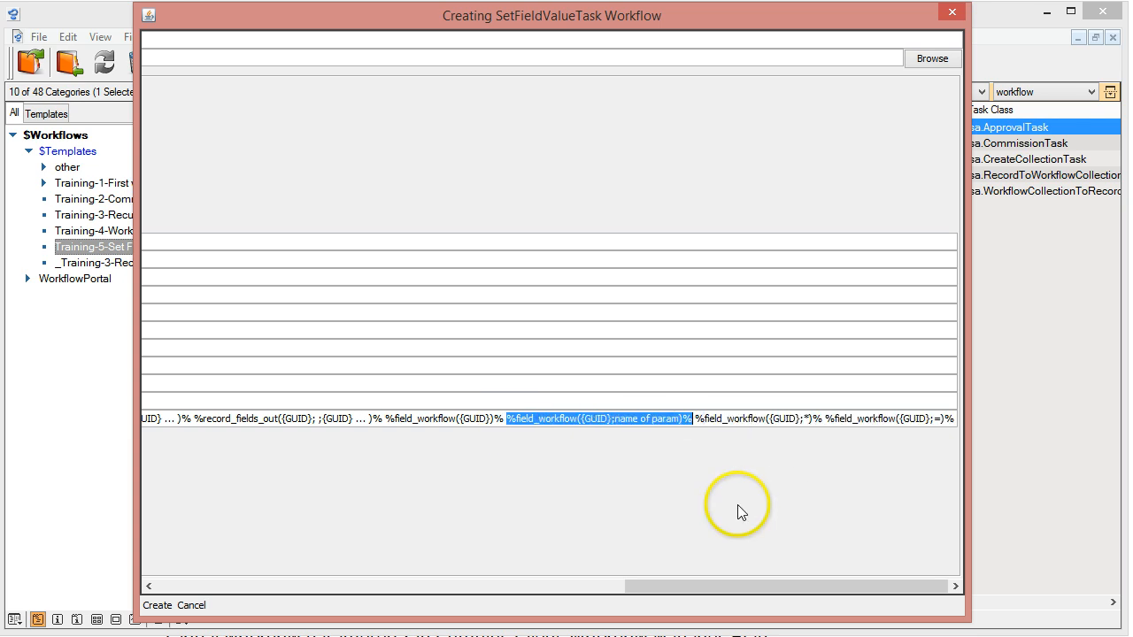
{"action": "left_click", "coordinate": [203, 587]}
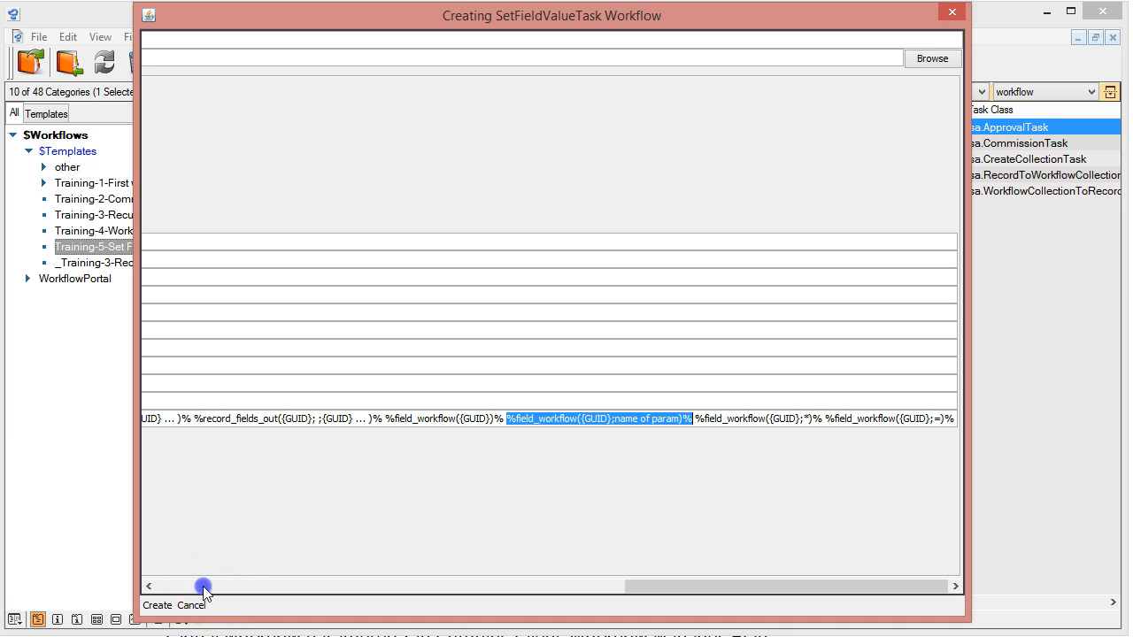
{"action": "left_click", "coordinate": [254, 294]}
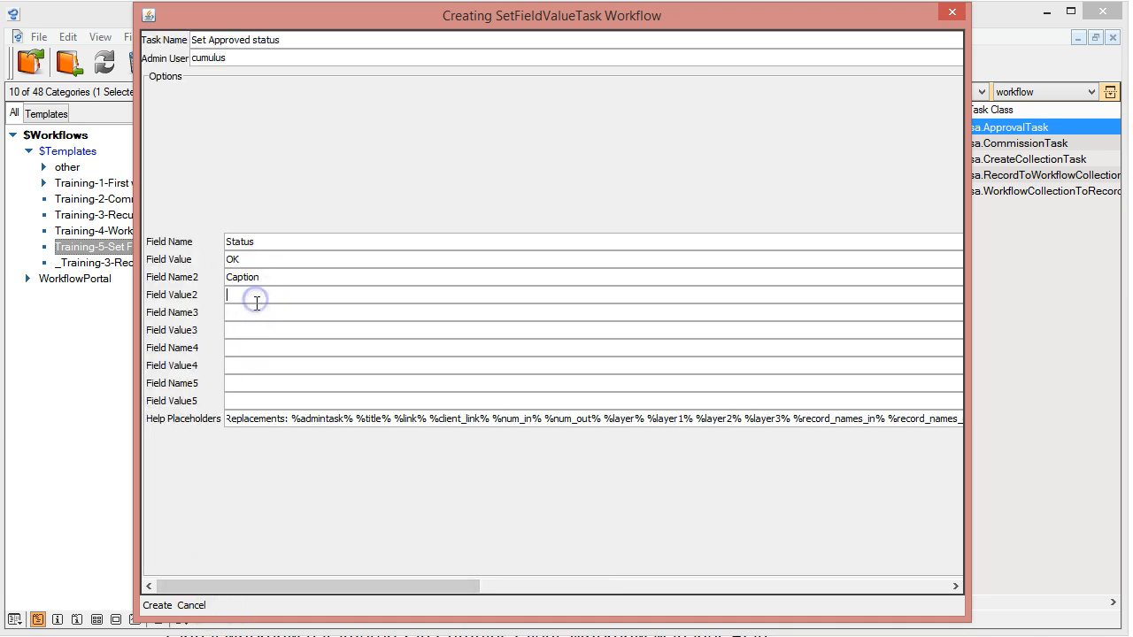
{"action": "key", "text": "ctrl+v"}
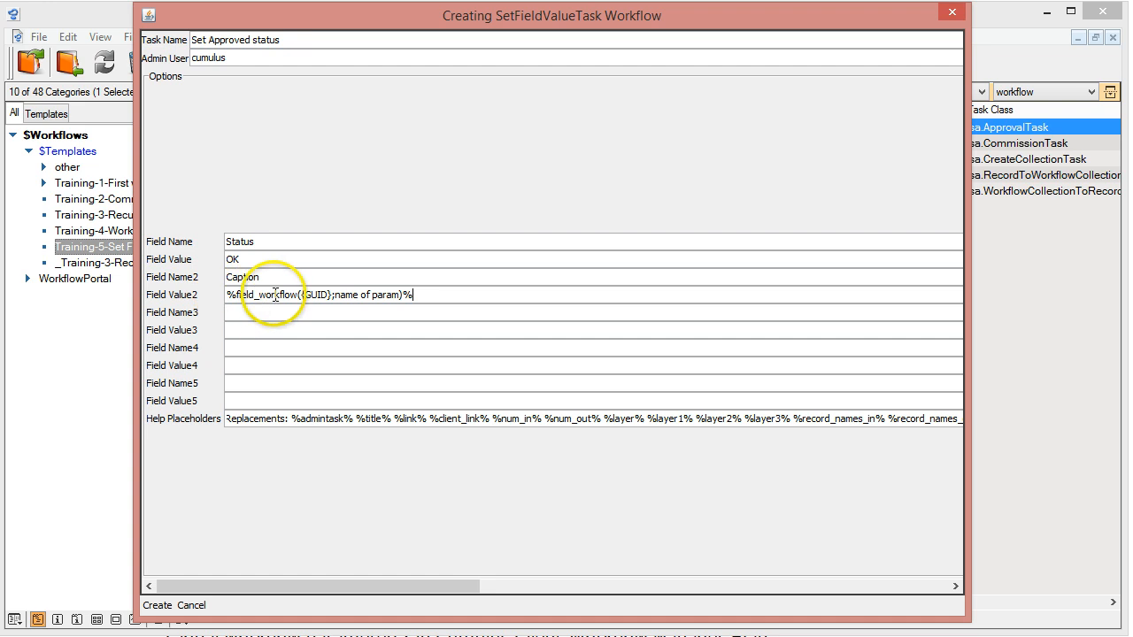
Select the {GUID} part of the Field Value2 placeholder, and create the Set Approved status task.
{"action": "double_click", "coordinate": [316, 294]}
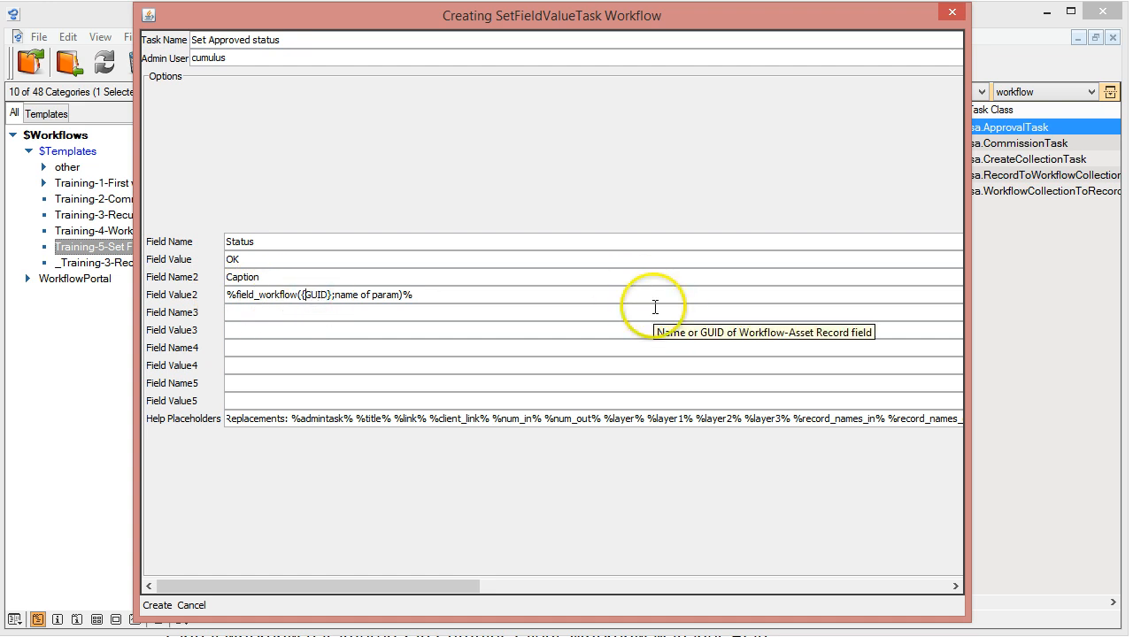
{"action": "key", "text": "shift+Right"}
{"action": "key", "text": "shift+Right"}
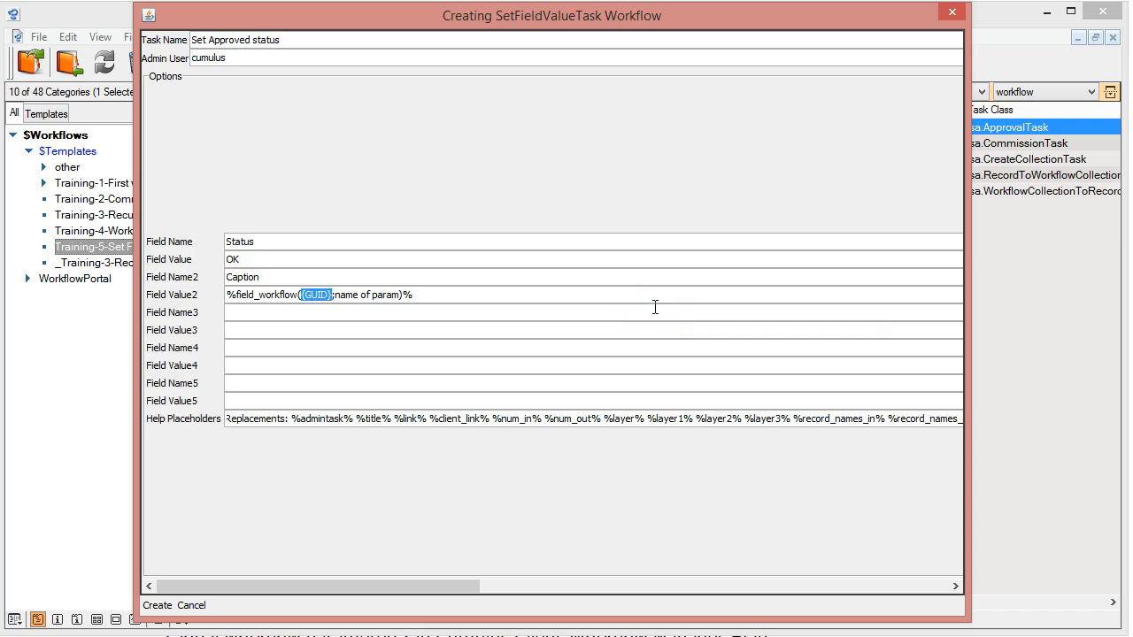
{"action": "left_click", "coordinate": [89, 23]}
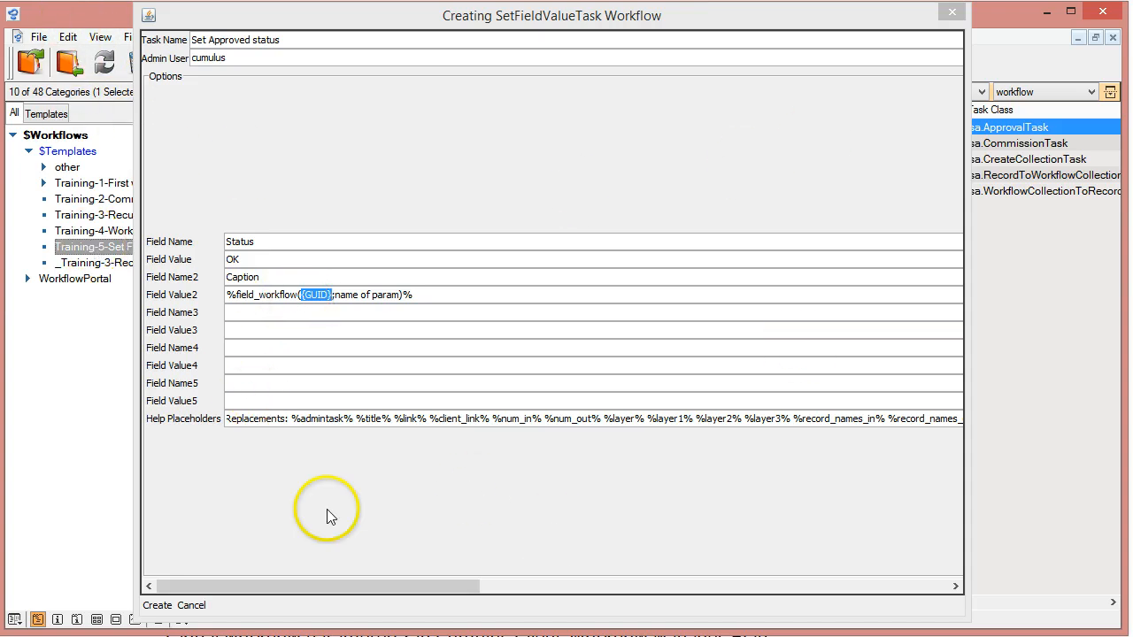
{"action": "left_click", "coordinate": [160, 607]}
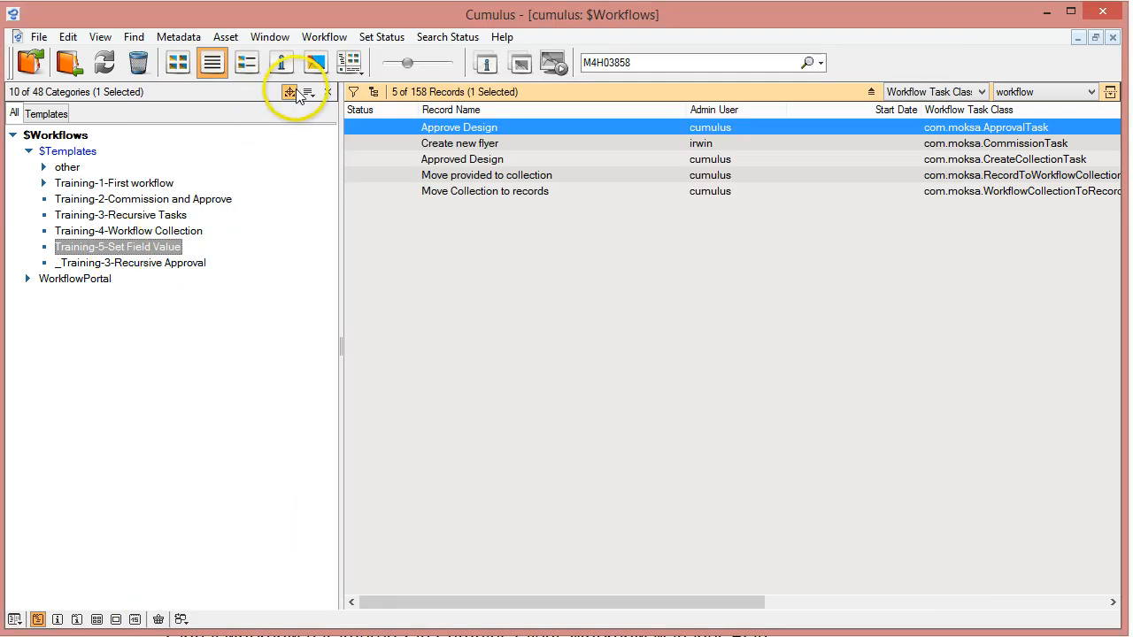
Look up the Field UID of the Additional Info category field in the $Workflows catalog settings, and return to the workflow graph.
{"action": "left_click", "coordinate": [290, 92]}
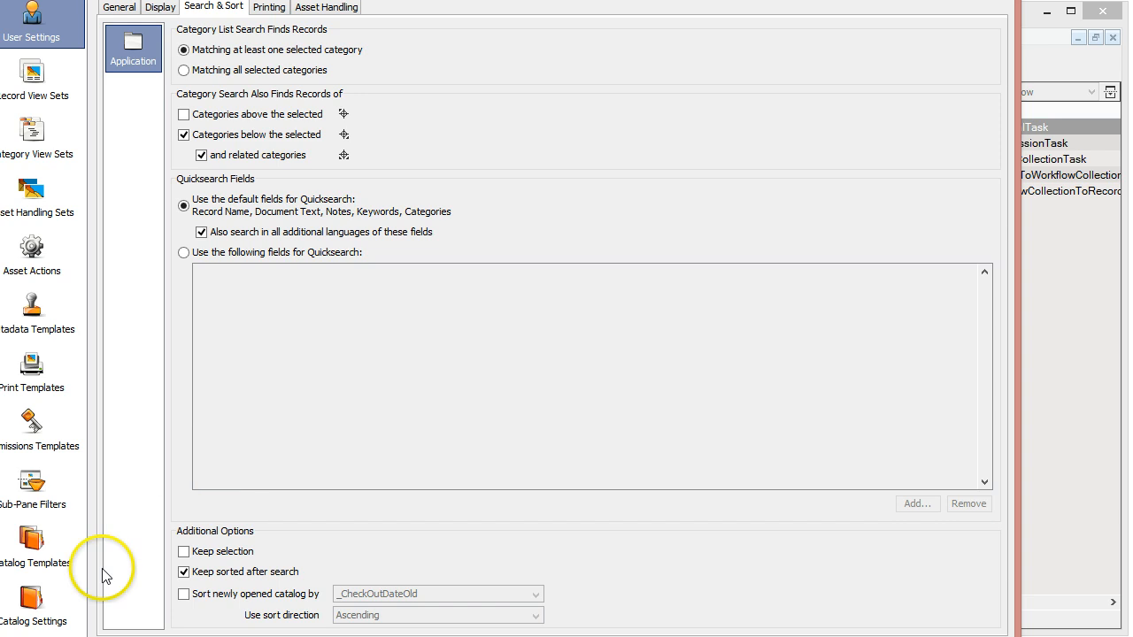
{"action": "left_click", "coordinate": [36, 602]}
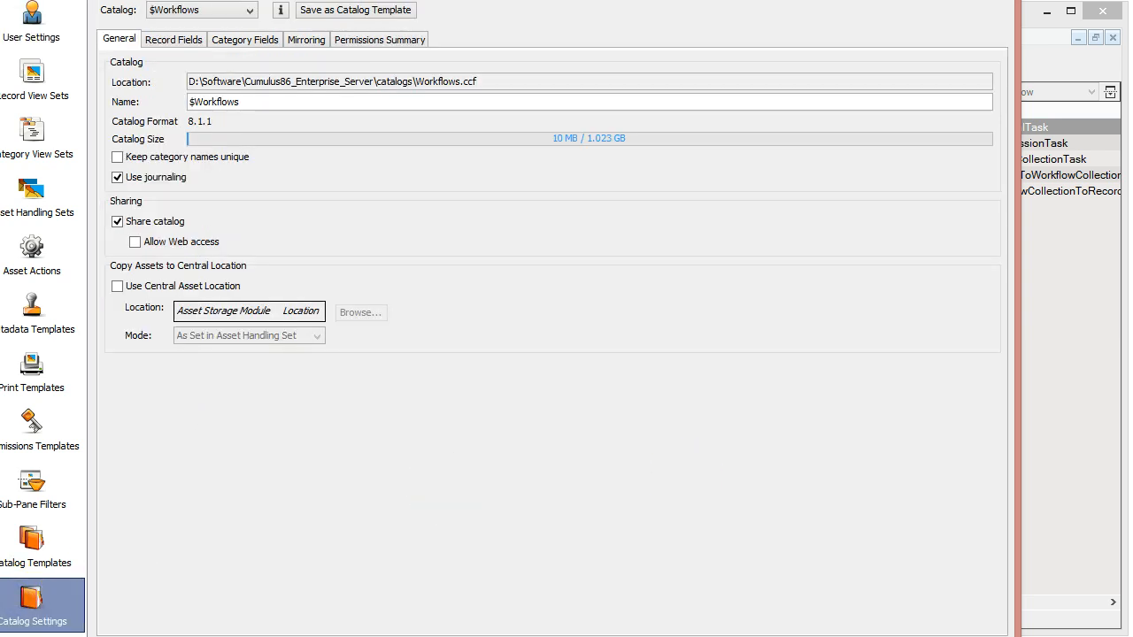
{"action": "left_click_drag", "start_coordinate": [1019, 636], "coordinate": [917, 575]}
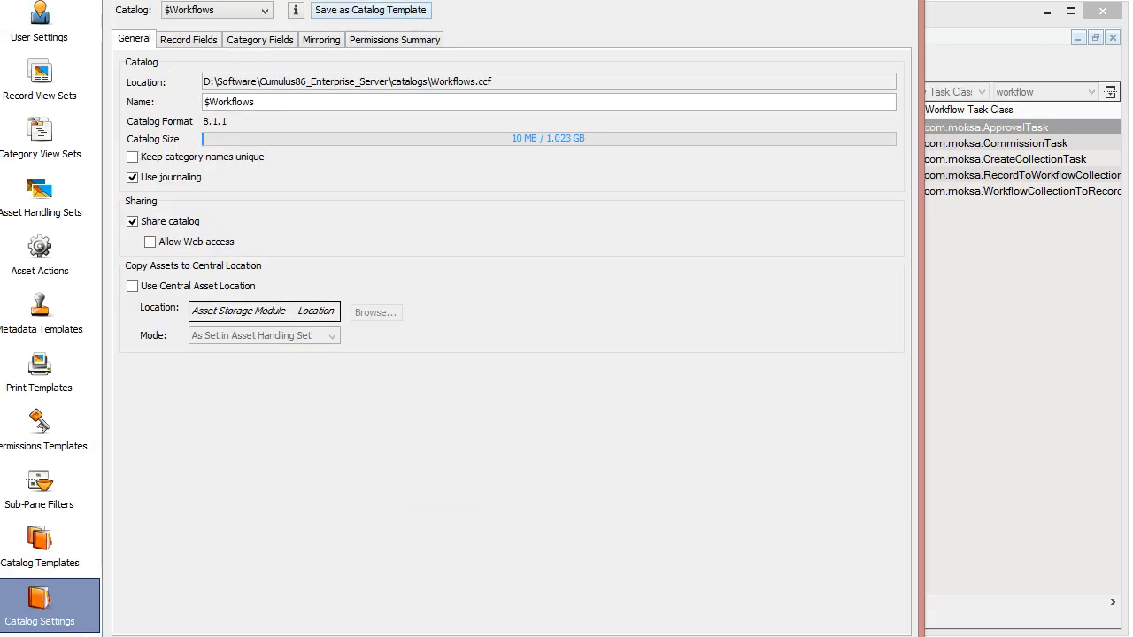
{"action": "left_click", "coordinate": [285, 74]}
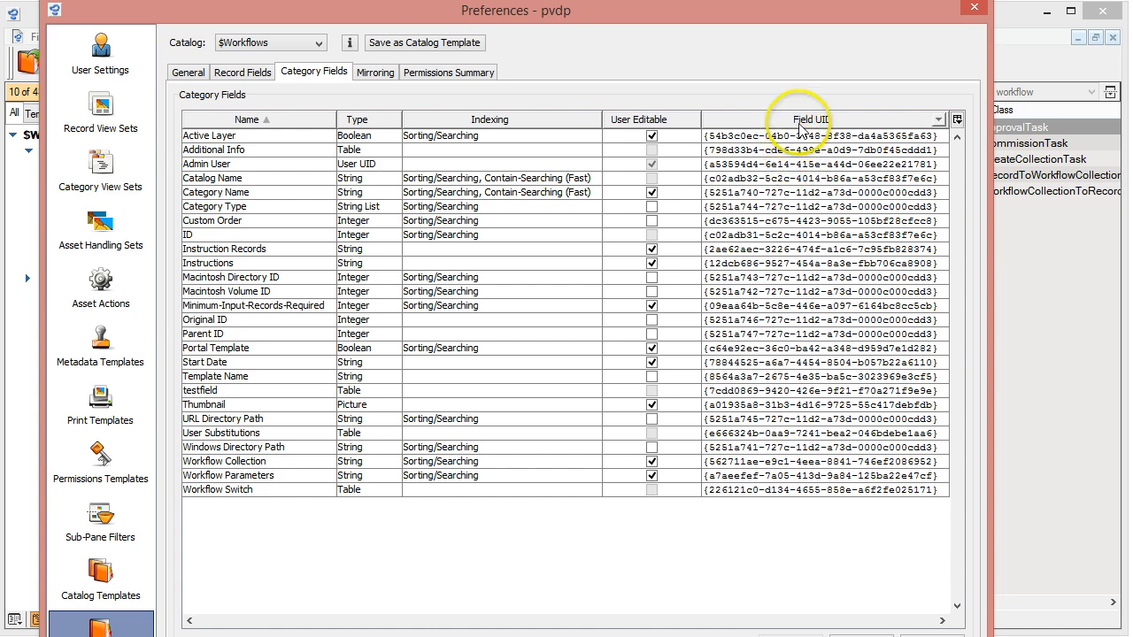
{"action": "left_click", "coordinate": [957, 119]}
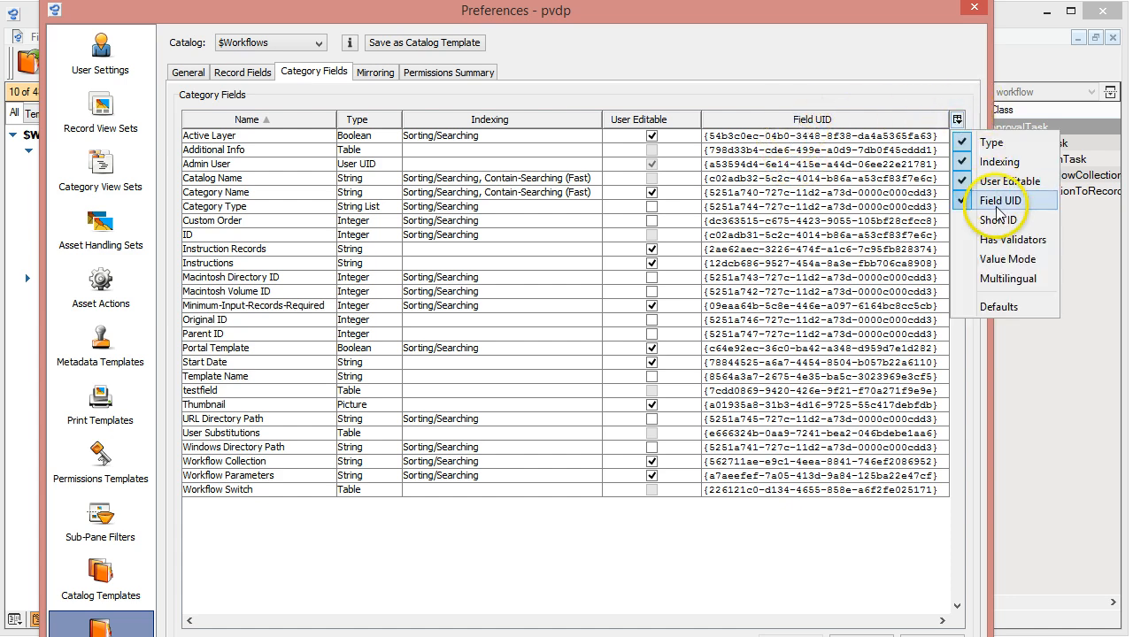
{"action": "left_click", "coordinate": [882, 62]}
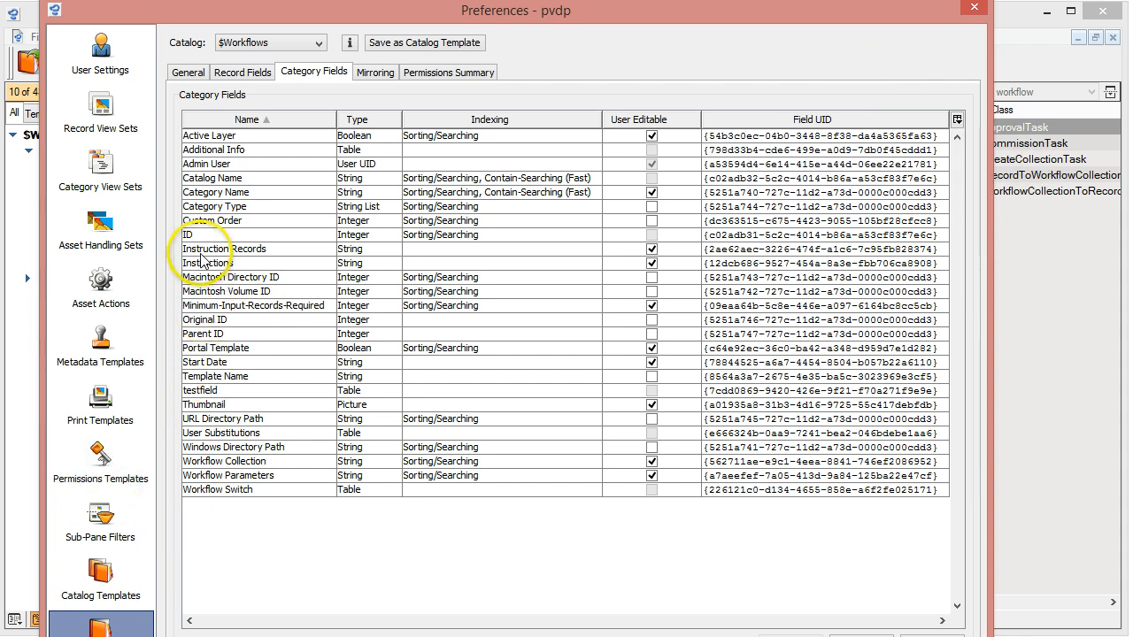
{"action": "left_click", "coordinate": [225, 150]}
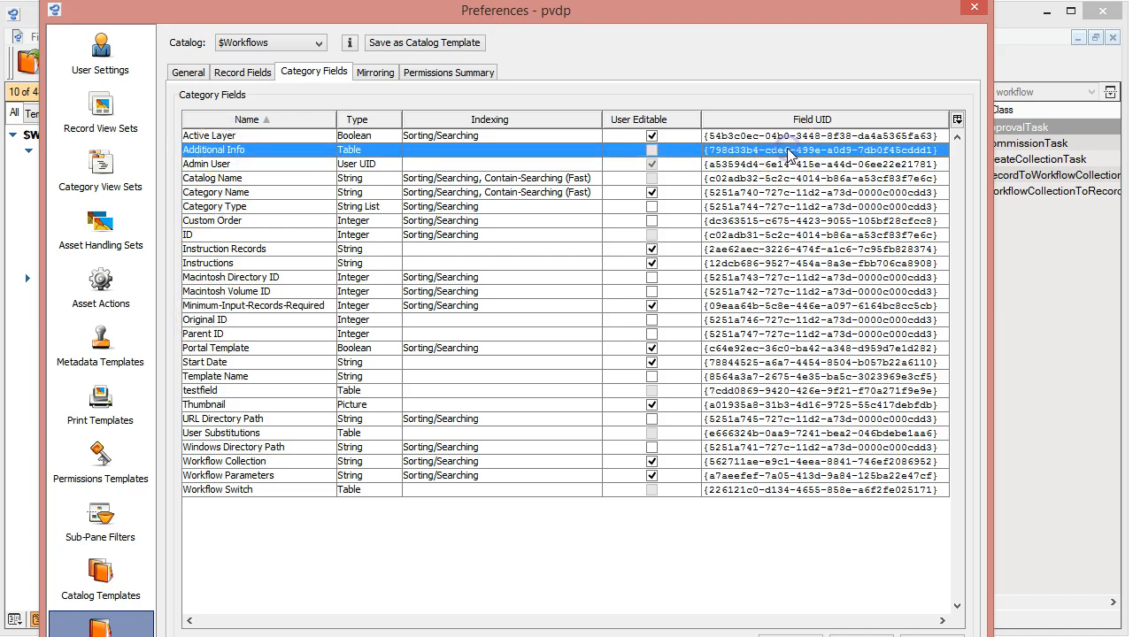
{"action": "left_click", "coordinate": [973, 8]}
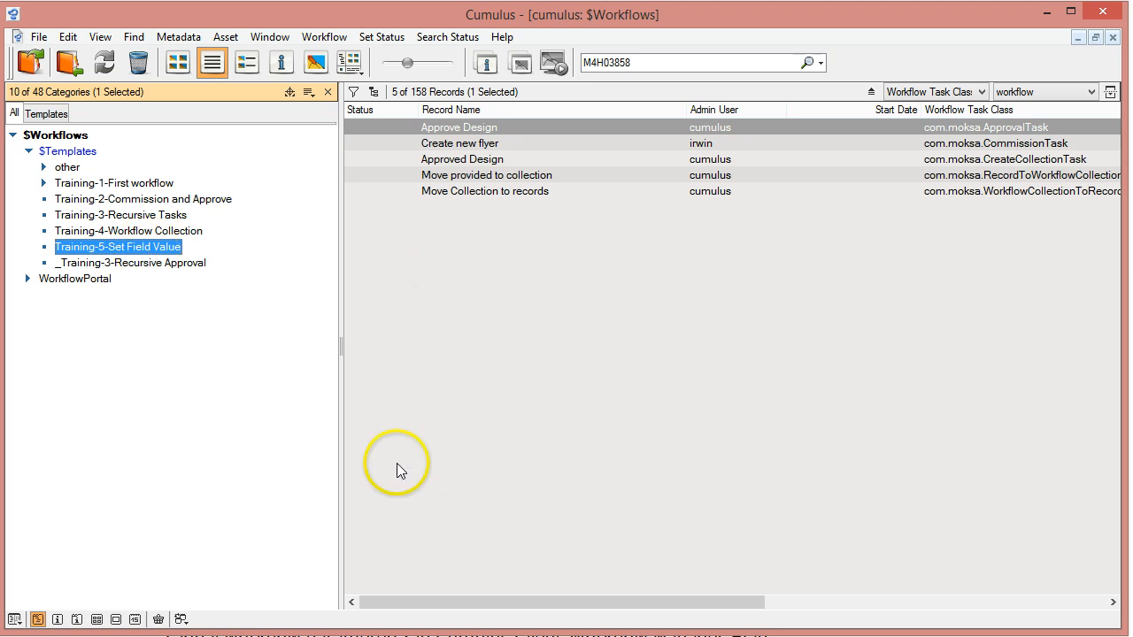
{"action": "left_click", "coordinate": [614, 600]}
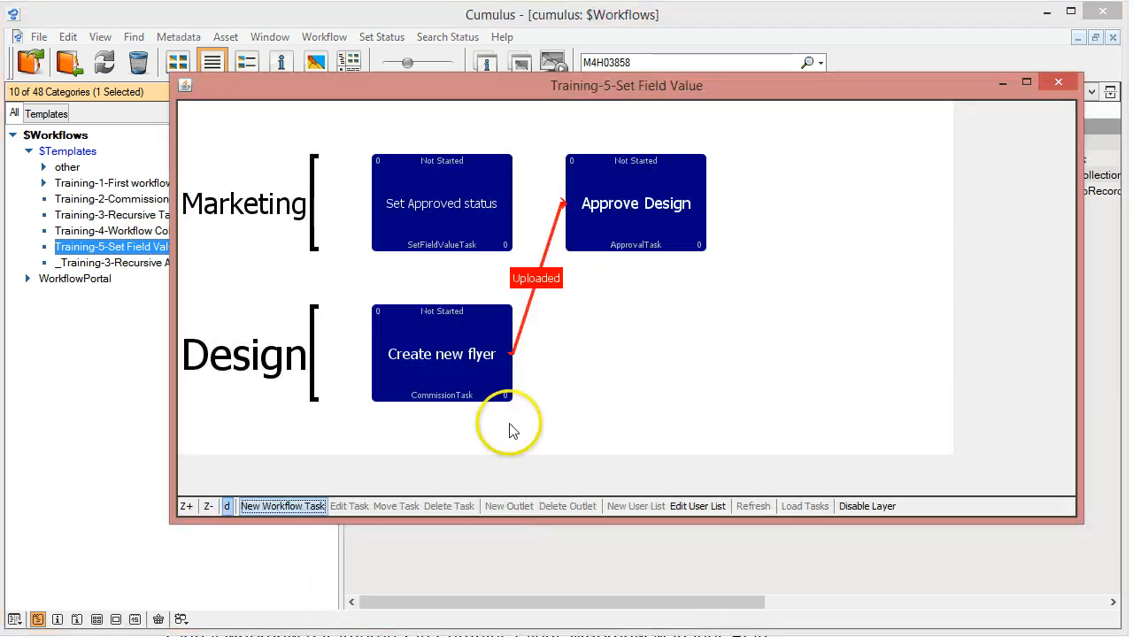
Set the Set Approved status task's Field Value2 to %field_workflow({798d33b4-cde6-499e-a0d9-7db0f45cddd1}:Additional Info;SKU)% and save the task.
{"action": "left_click", "coordinate": [452, 204]}
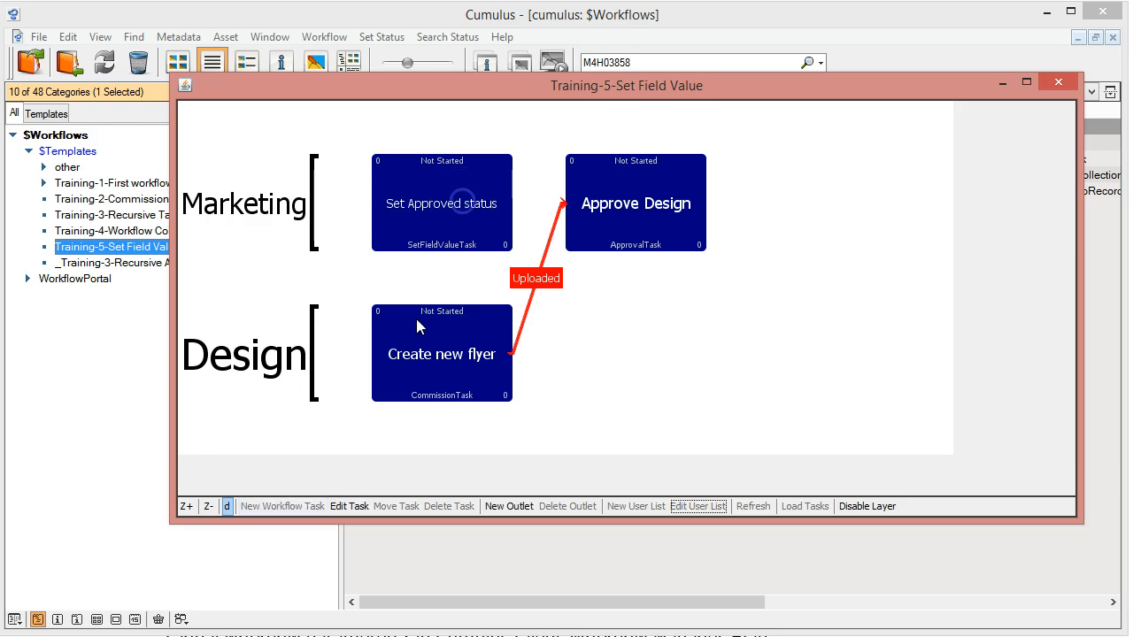
{"action": "left_click", "coordinate": [354, 506]}
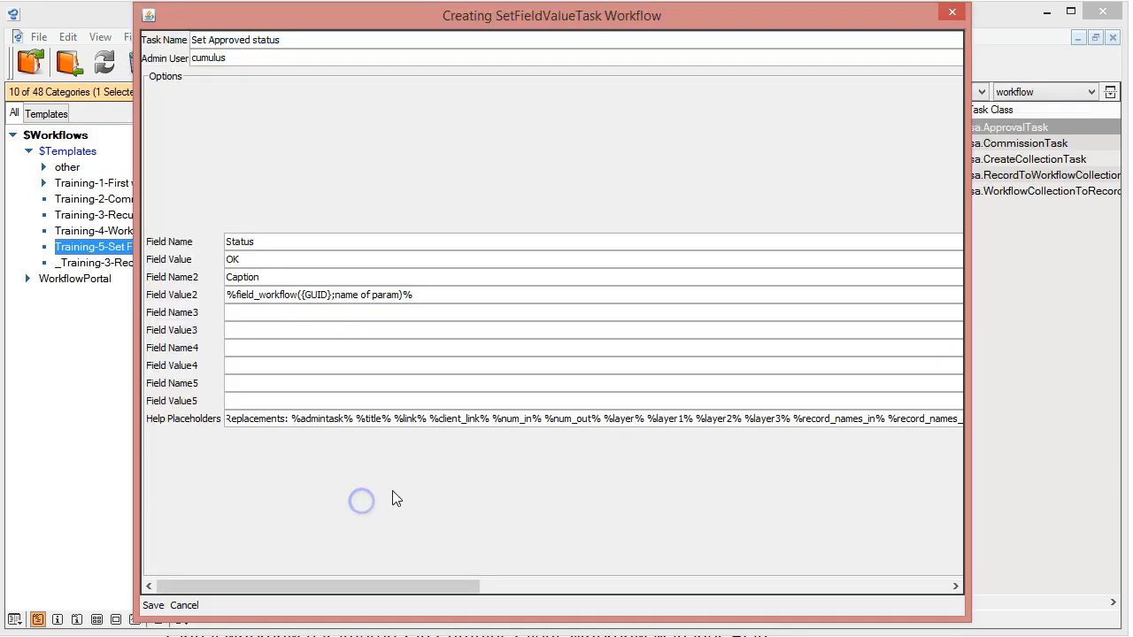
{"action": "left_click", "coordinate": [310, 294]}
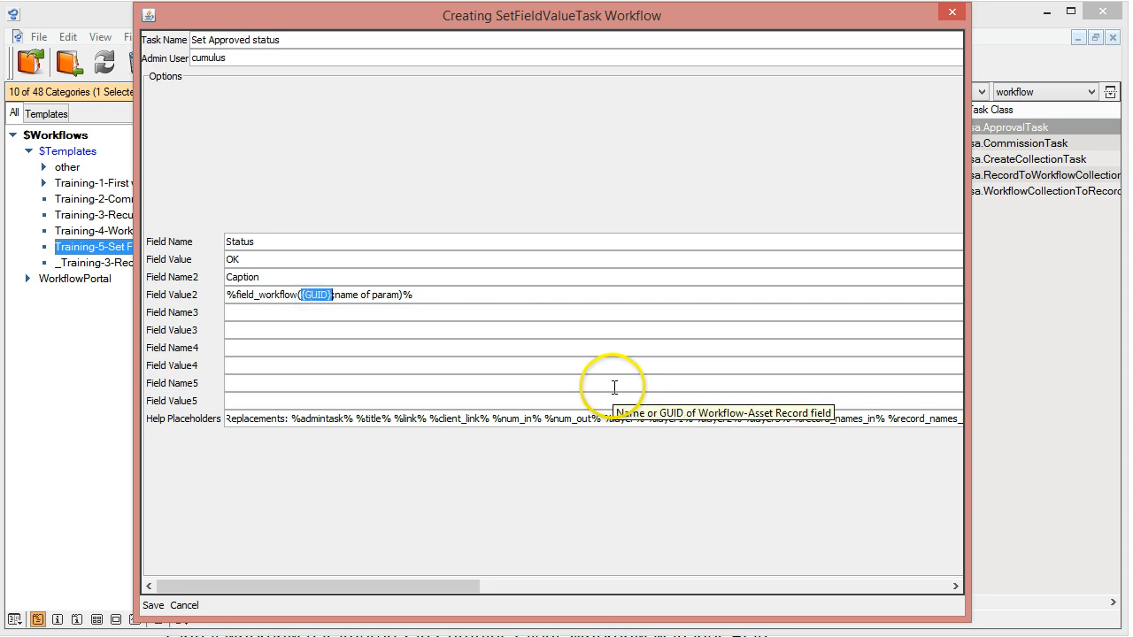
{"action": "type", "text": "{798d33b4-cde6-499e-a0d9-7db0f45cddd1}:Additional Info"}
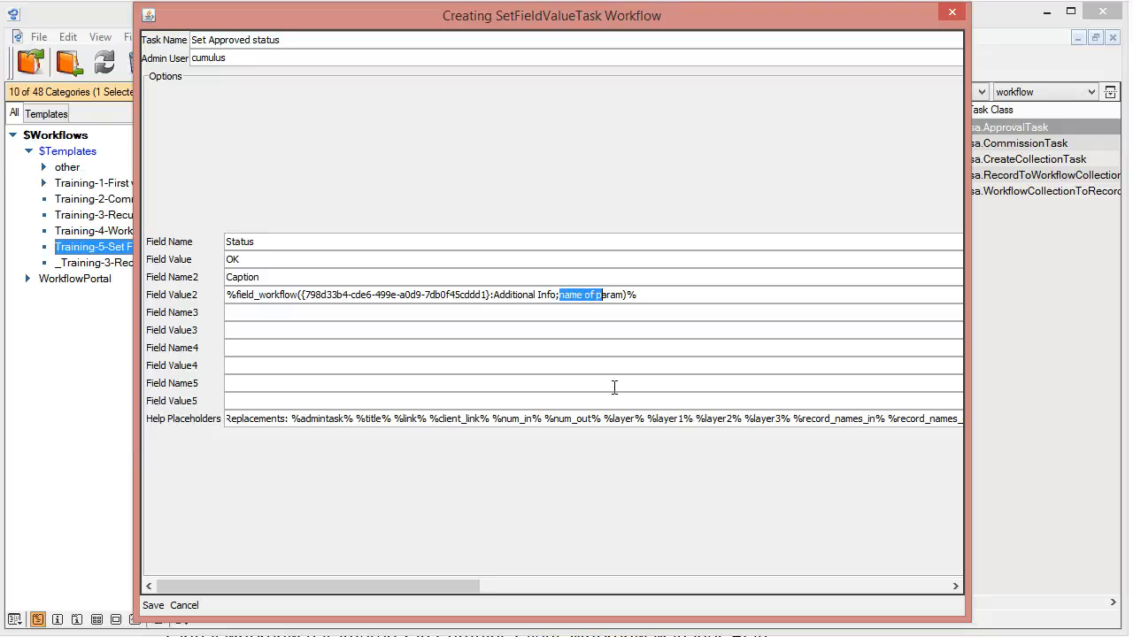
{"action": "type", "text": "SKU"}
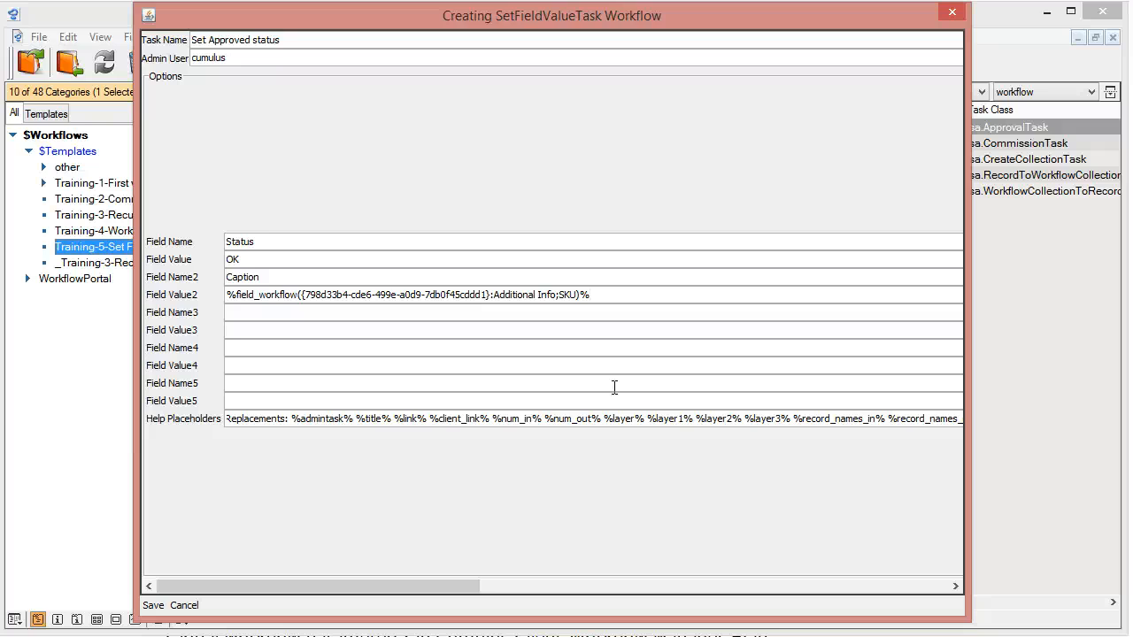
{"action": "left_click", "coordinate": [152, 607]}
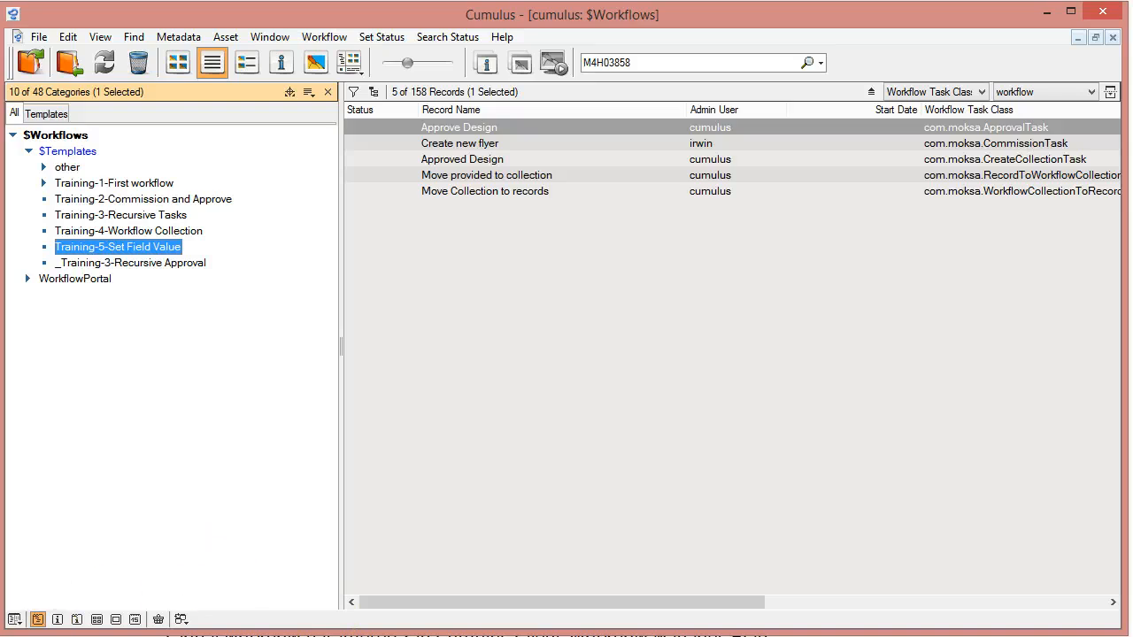
{"action": "left_click", "coordinate": [607, 611]}
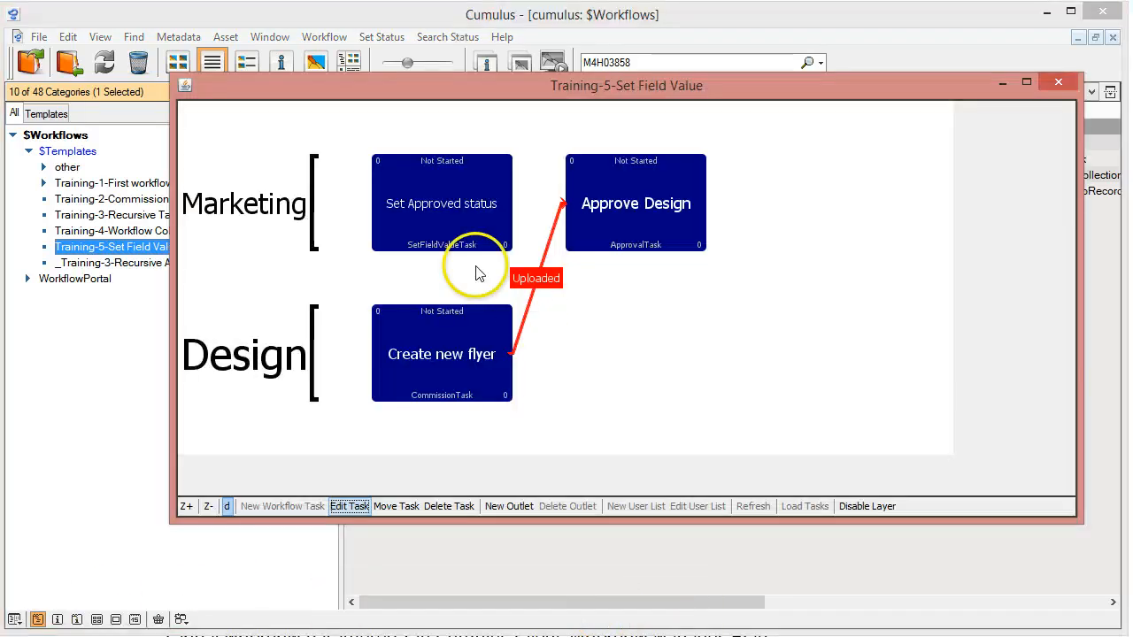
Connect a new Approved outlet from the Approve Design task to the Set Approved status task.
{"action": "left_click", "coordinate": [617, 227]}
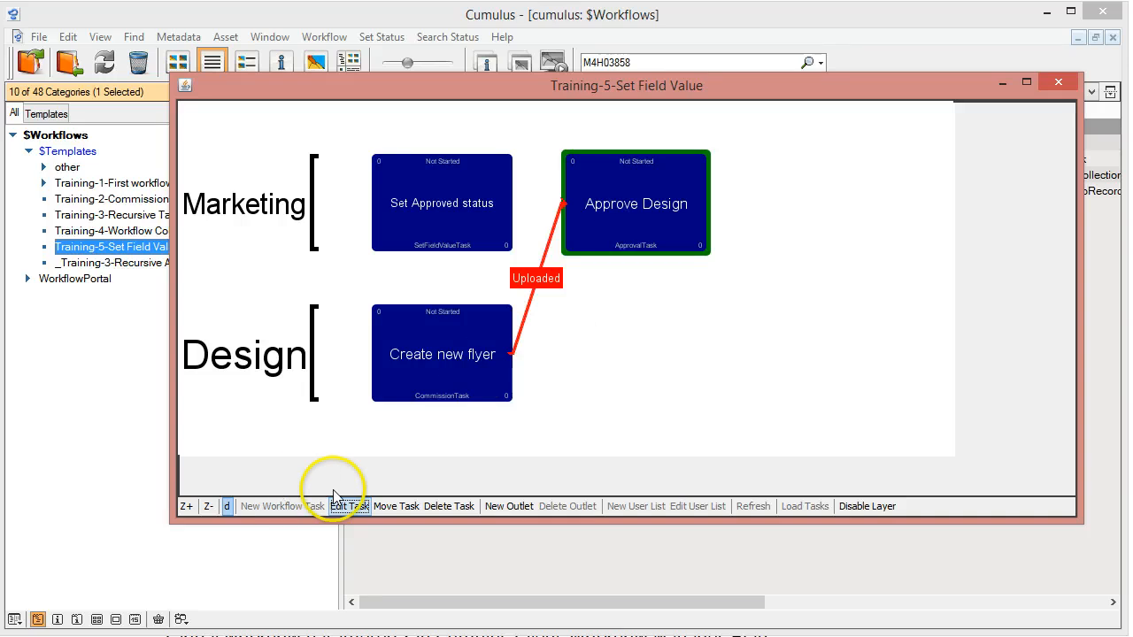
{"action": "left_click", "coordinate": [524, 508]}
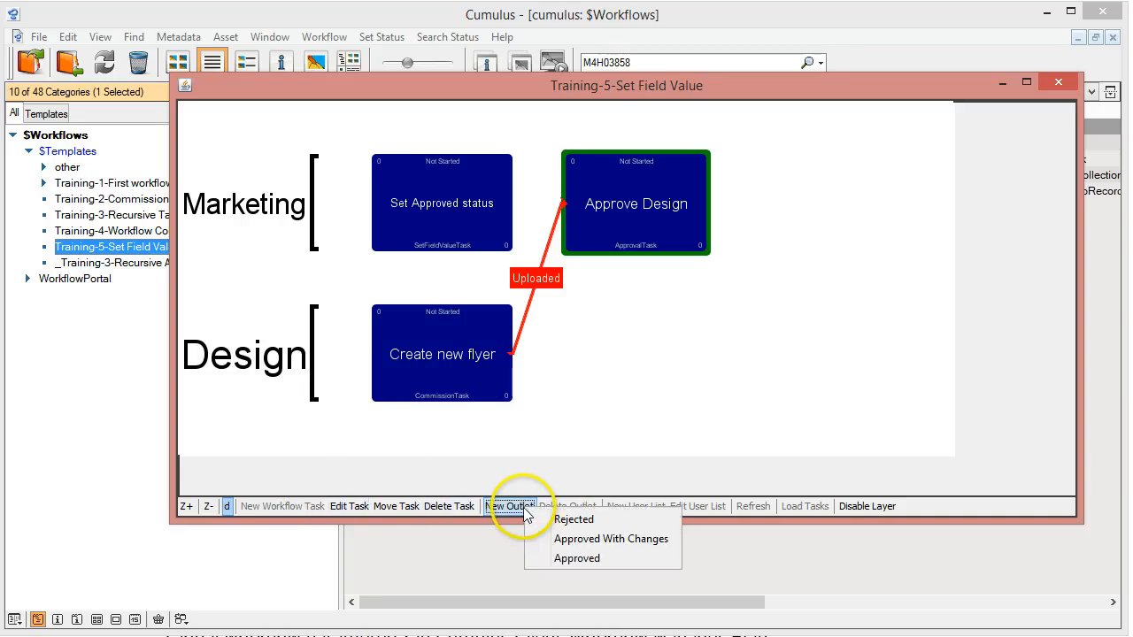
{"action": "left_click", "coordinate": [577, 559]}
{"action": "left_click", "coordinate": [469, 223]}
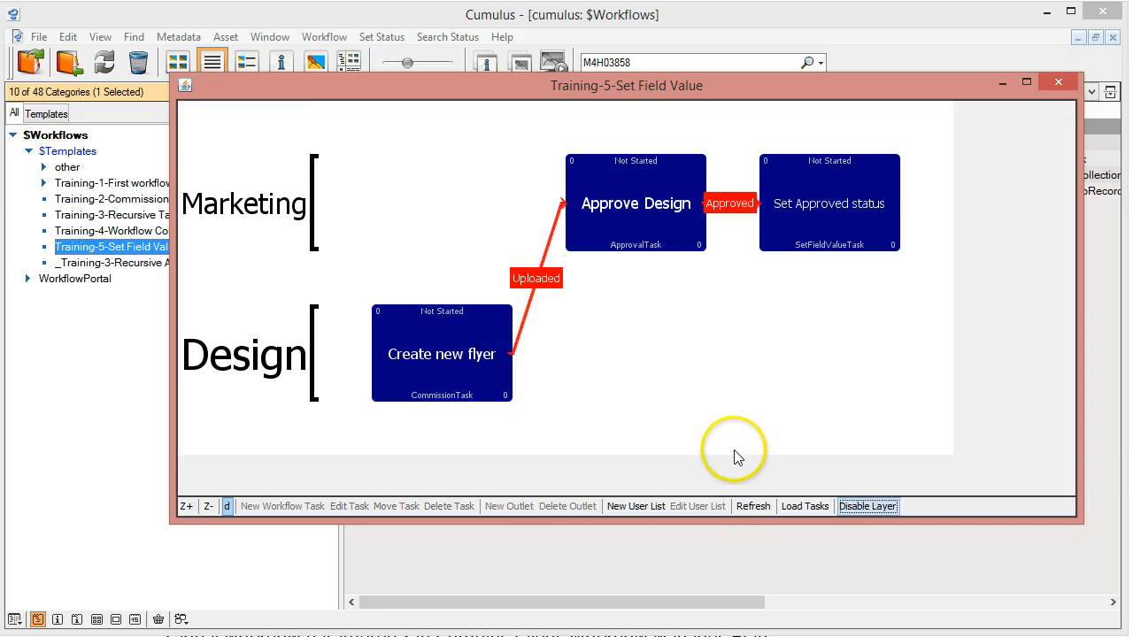
{"action": "left_click", "coordinate": [627, 223]}
Create a SetFieldValueTask named Set Rejected status in the Marketing layer, with field name Status and field value NOK.
{"action": "left_click", "coordinate": [247, 206]}
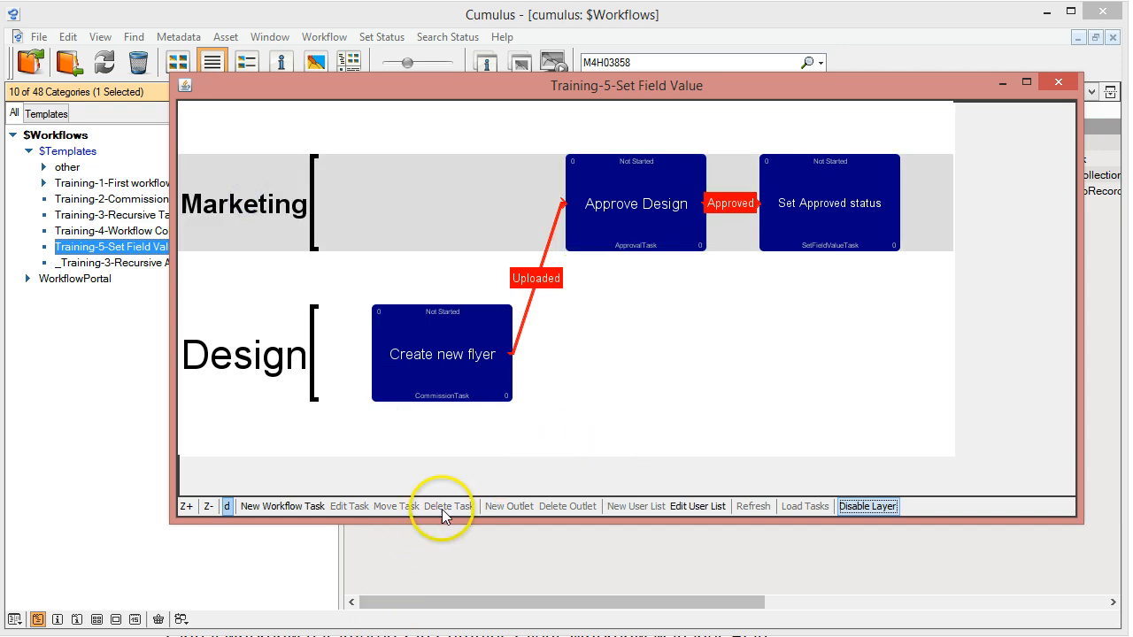
{"action": "left_click", "coordinate": [281, 506]}
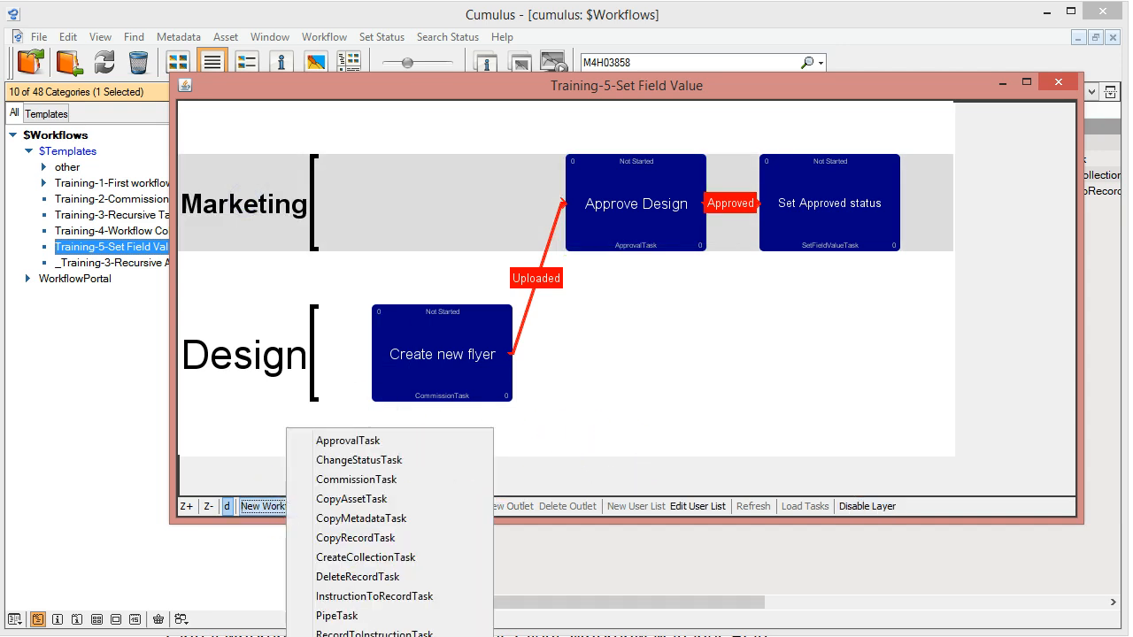
{"action": "left_click", "coordinate": [363, 636]}
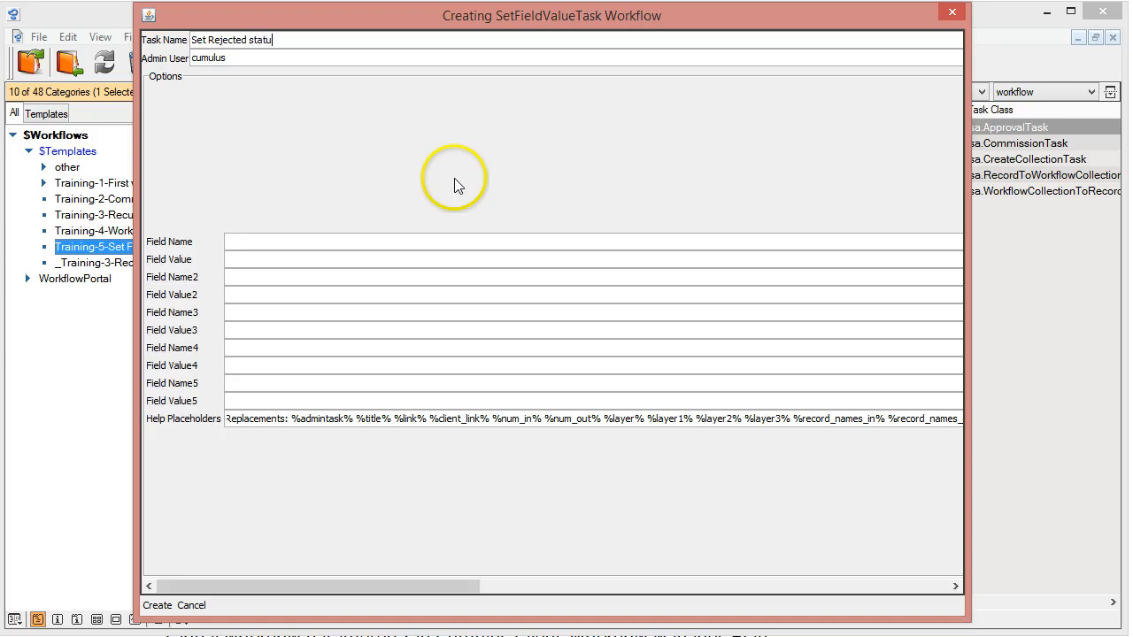
{"action": "left_click", "coordinate": [255, 244]}
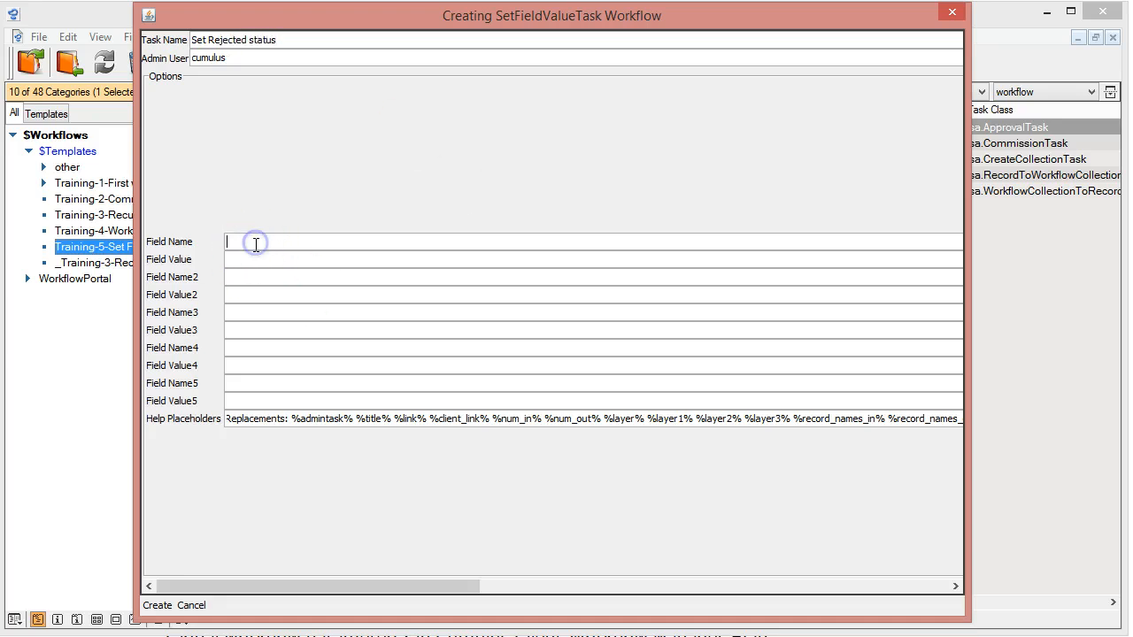
{"action": "type", "text": "St"}
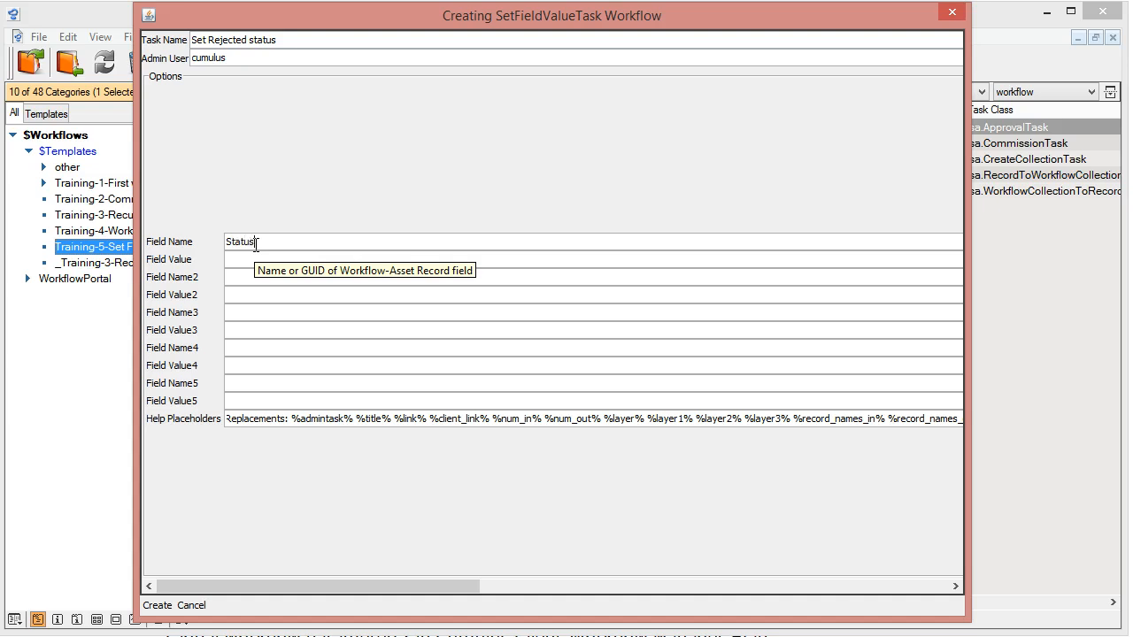
{"action": "type", "text": "atus"}
{"action": "left_click", "coordinate": [236, 260]}
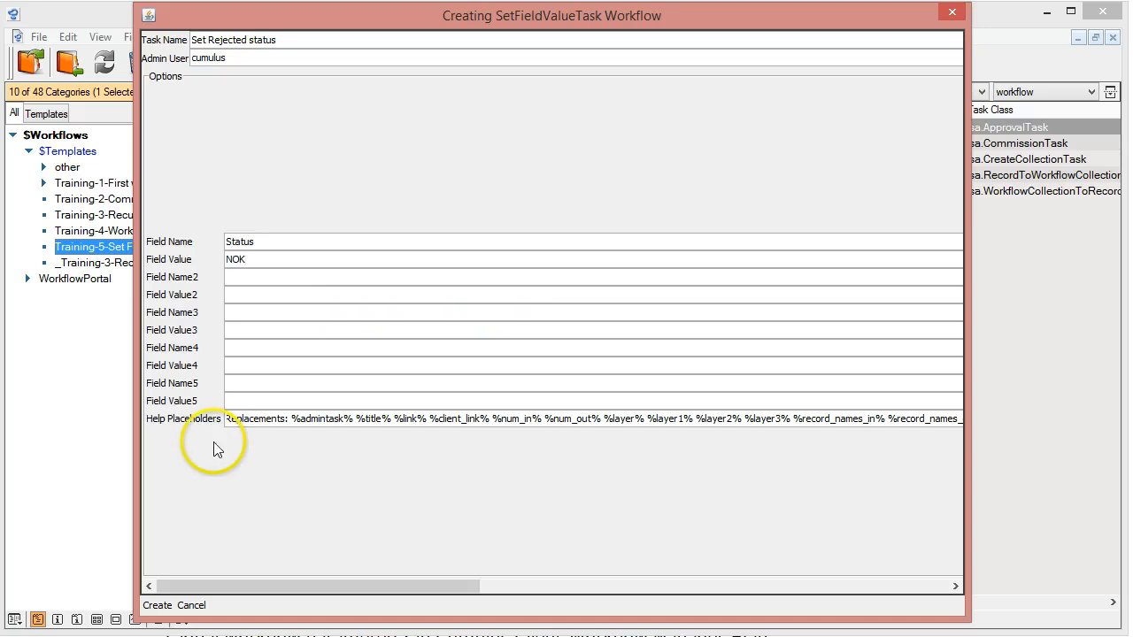
{"action": "left_click", "coordinate": [157, 605]}
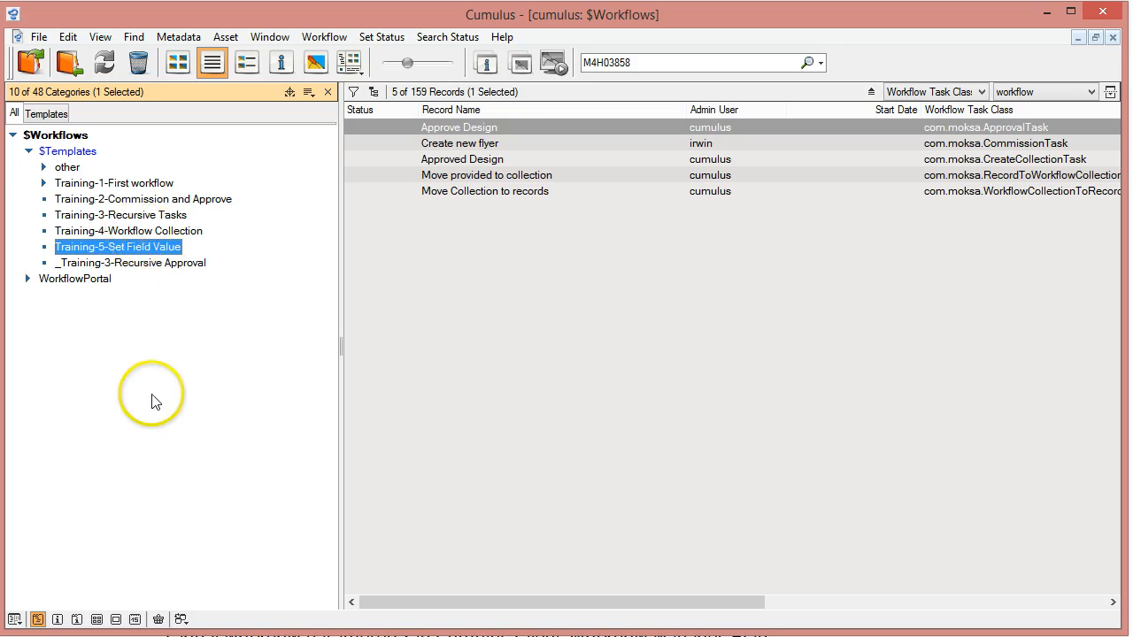
{"action": "mouse_move", "coordinate": [517, 624]}
{"action": "left_click", "coordinate": [610, 610]}
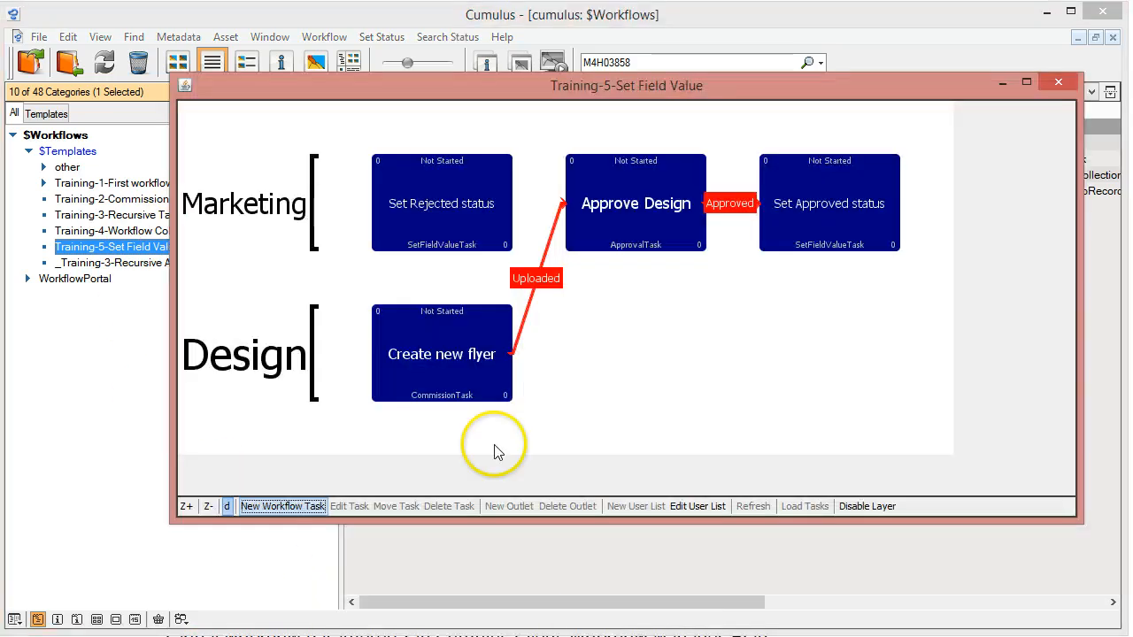
{"action": "left_click", "coordinate": [450, 233]}
{"action": "left_click", "coordinate": [663, 228]}
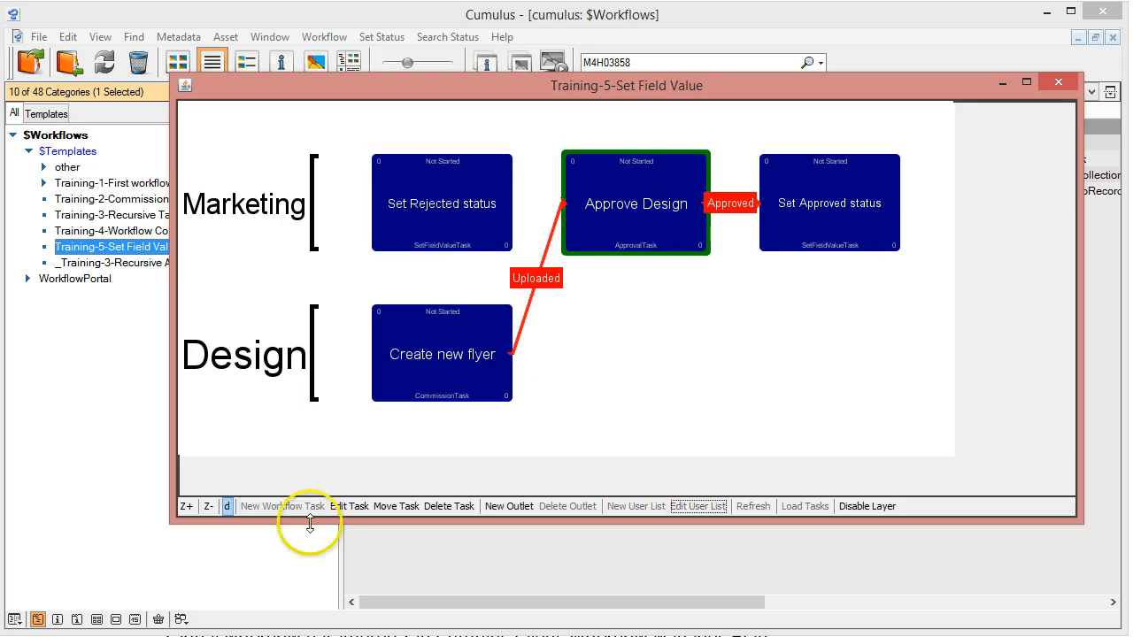
{"action": "left_click", "coordinate": [351, 506]}
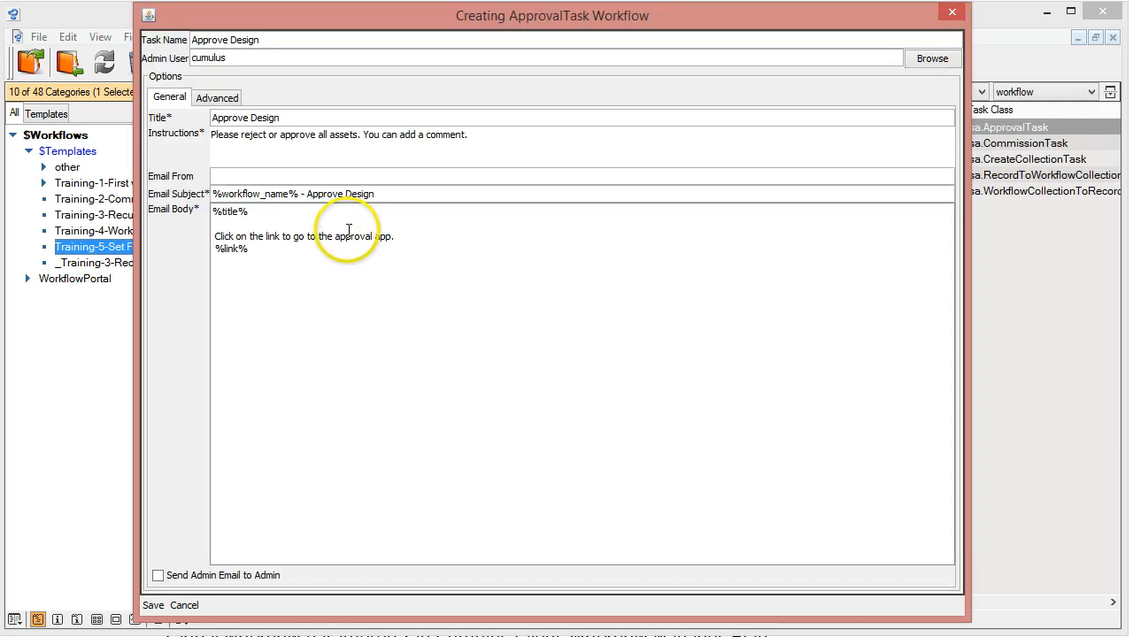
{"action": "left_click", "coordinate": [951, 11]}
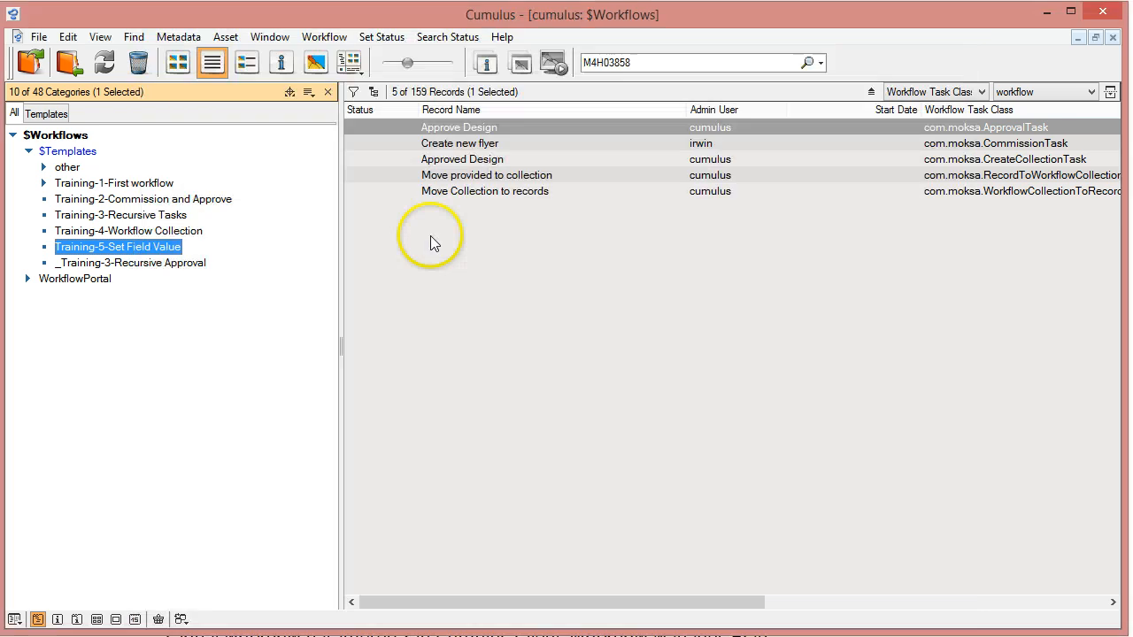
{"action": "left_click", "coordinate": [611, 610]}
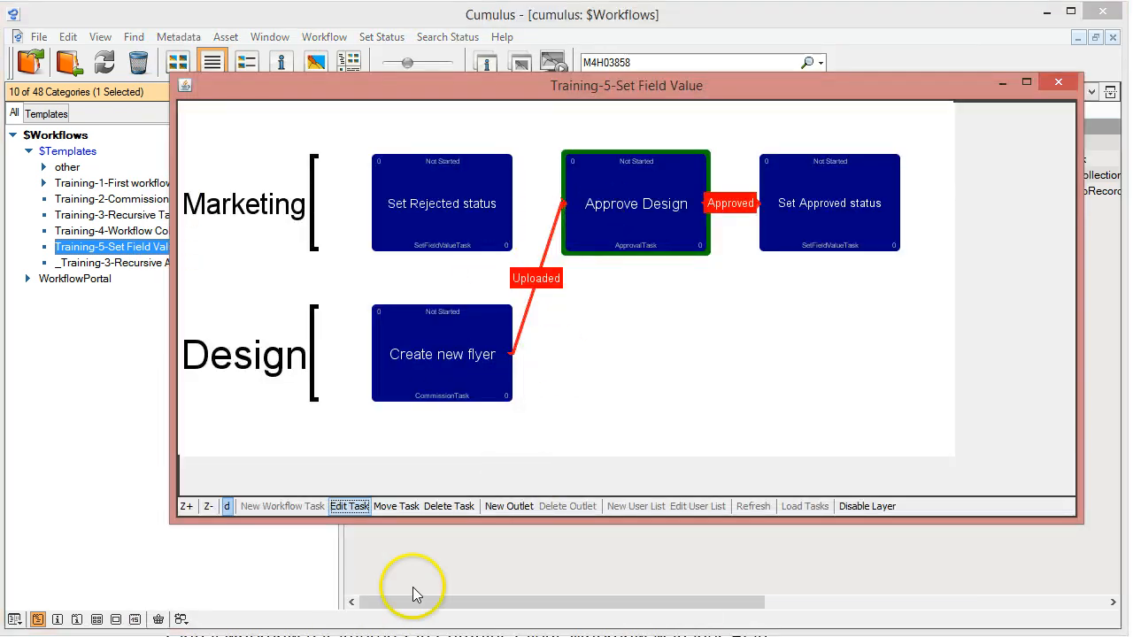
Connect a new Rejected outlet from Approve Design to the Set Rejected status task, and enlarge the graph window to fit both layers.
{"action": "left_click", "coordinate": [496, 506]}
{"action": "left_click", "coordinate": [531, 523]}
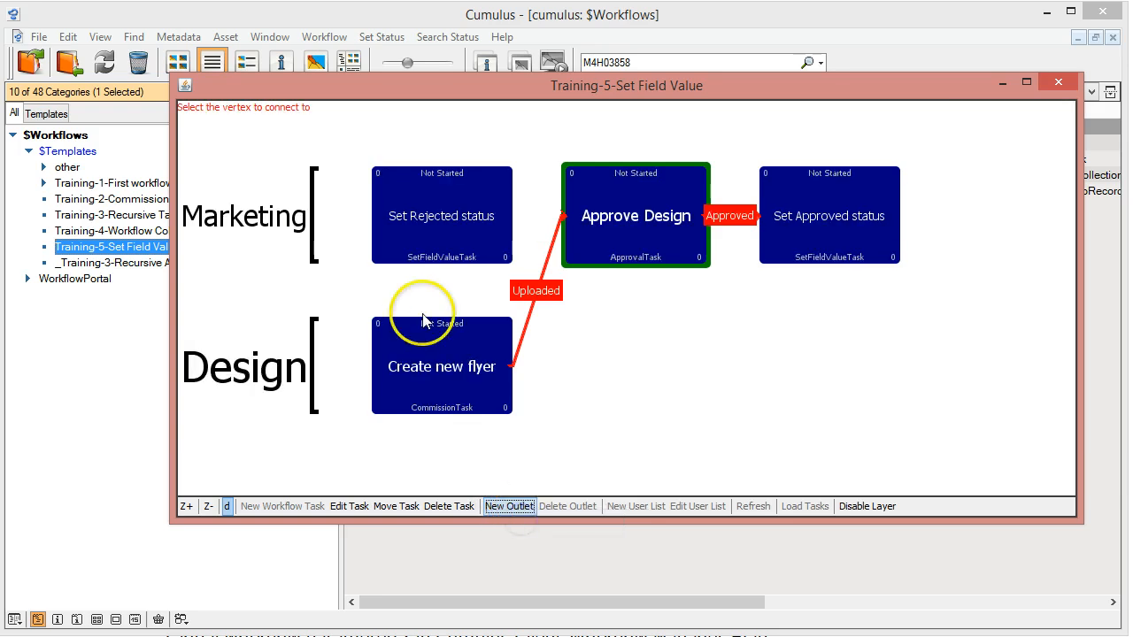
{"action": "left_click", "coordinate": [431, 252]}
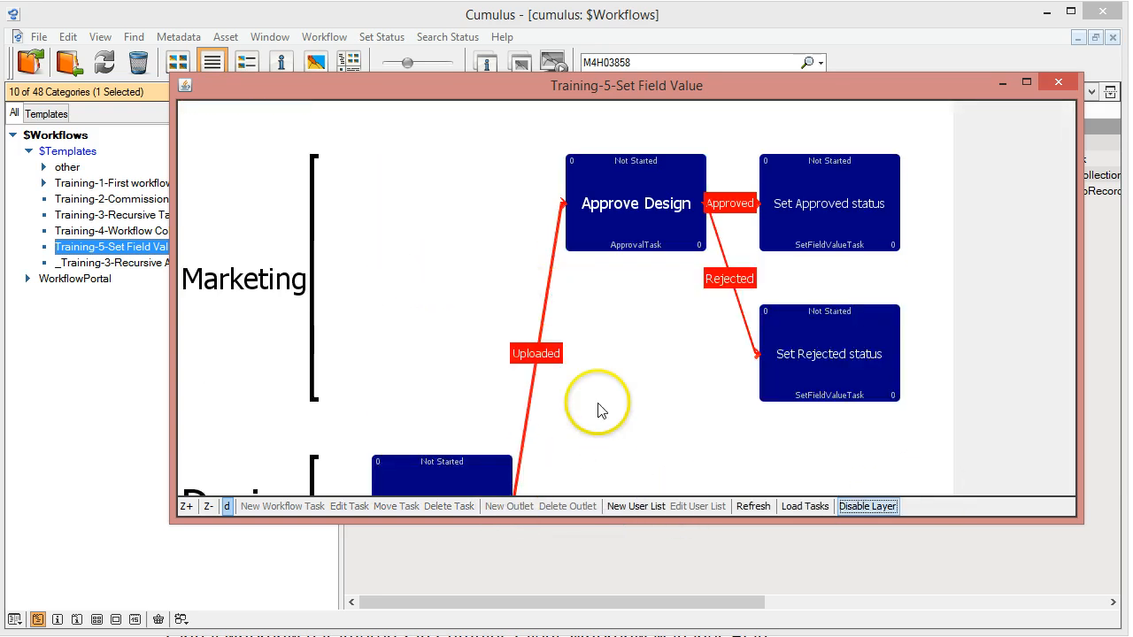
{"action": "left_click_drag", "start_coordinate": [584, 90], "coordinate": [546, 31]}
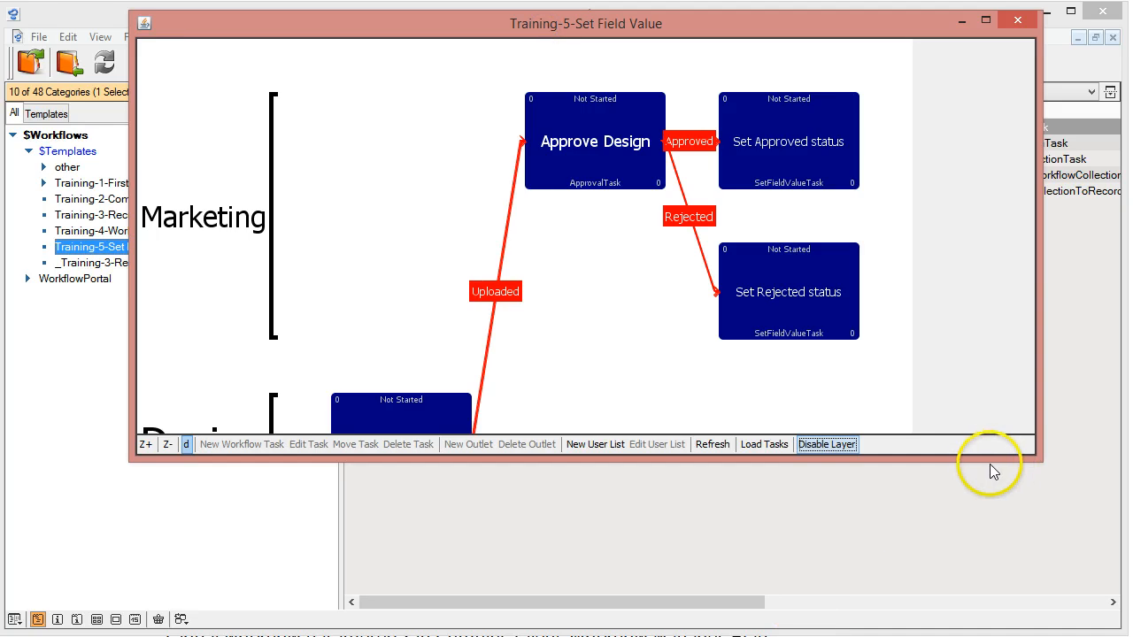
{"action": "left_click_drag", "start_coordinate": [991, 461], "coordinate": [995, 591]}
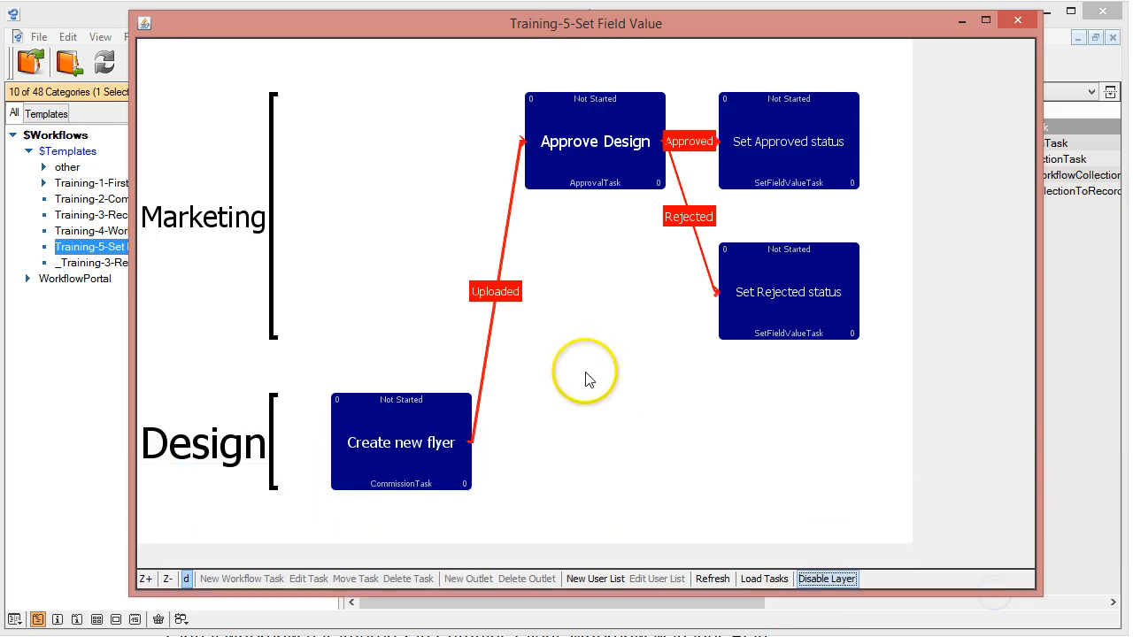
Review the field names and values in the Set Approved status task, and save it without changes.
{"action": "left_click", "coordinate": [652, 175]}
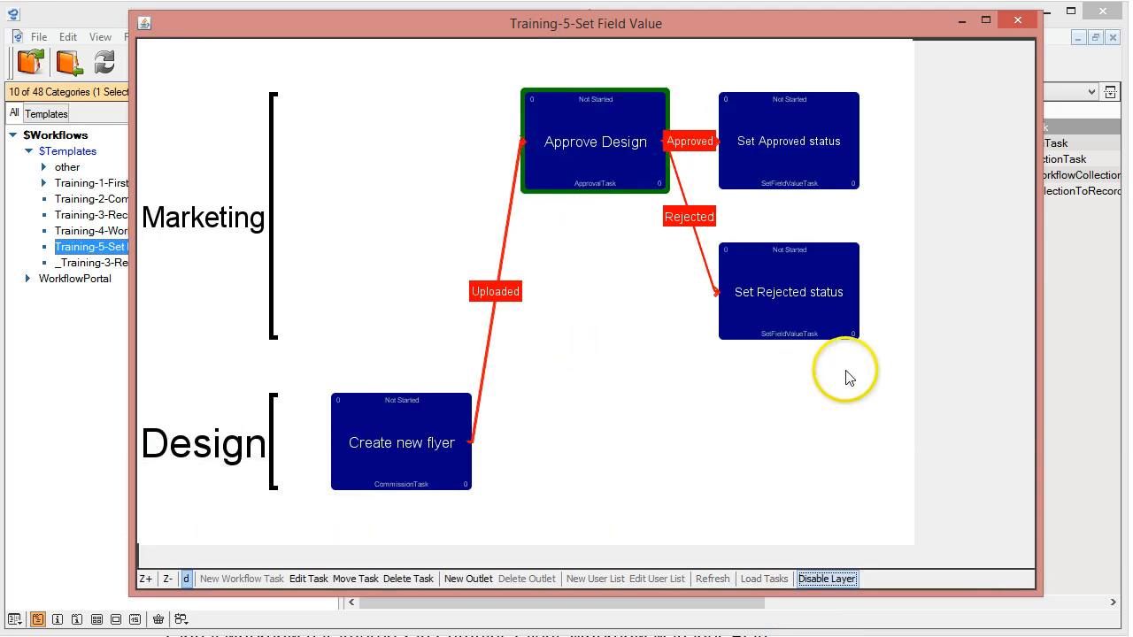
{"action": "left_click", "coordinate": [824, 324]}
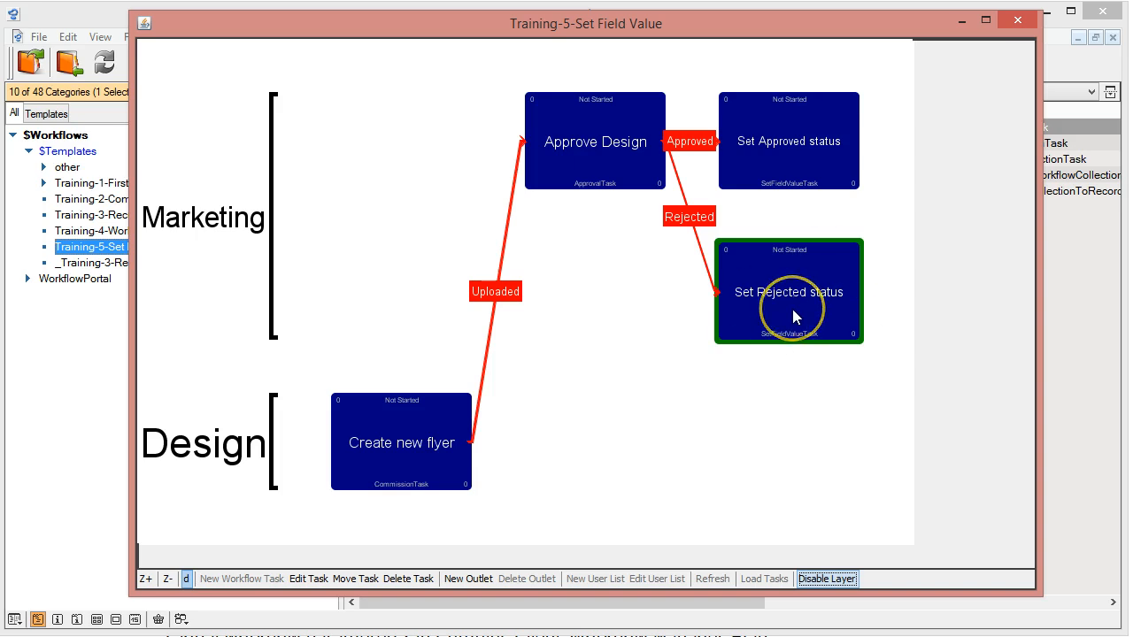
{"action": "left_click", "coordinate": [791, 152]}
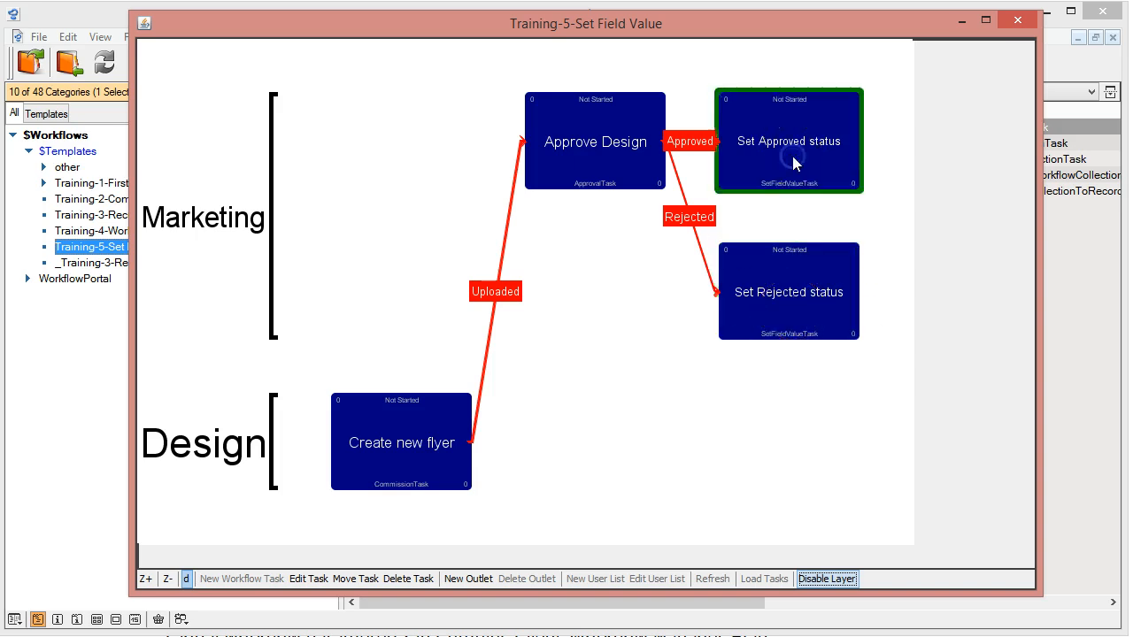
{"action": "left_click", "coordinate": [318, 578]}
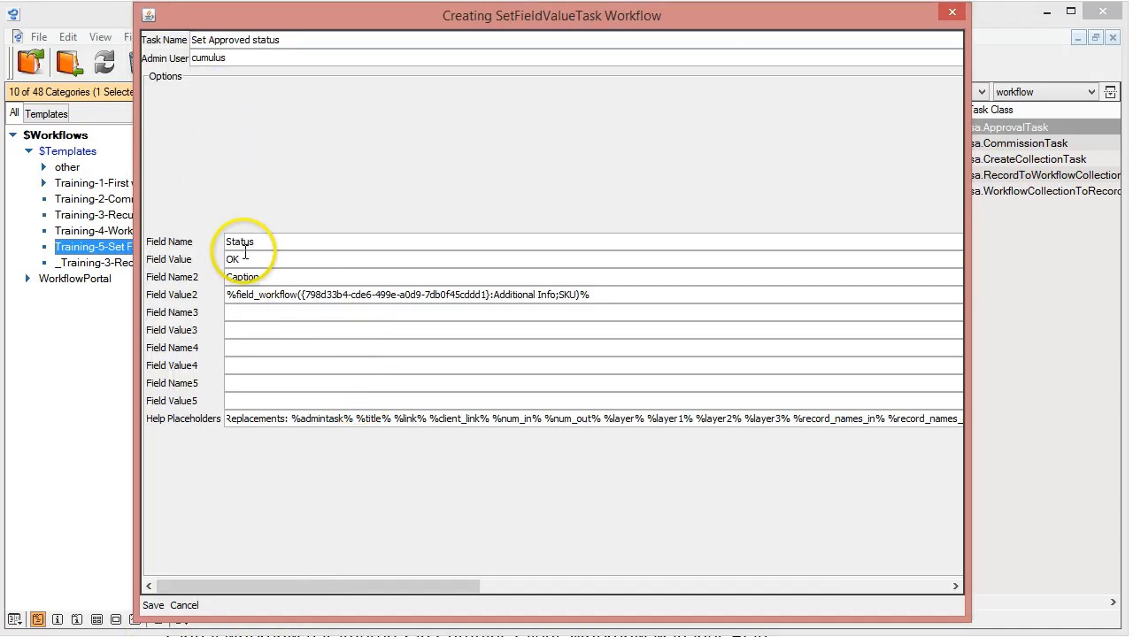
{"action": "double_click", "coordinate": [242, 259]}
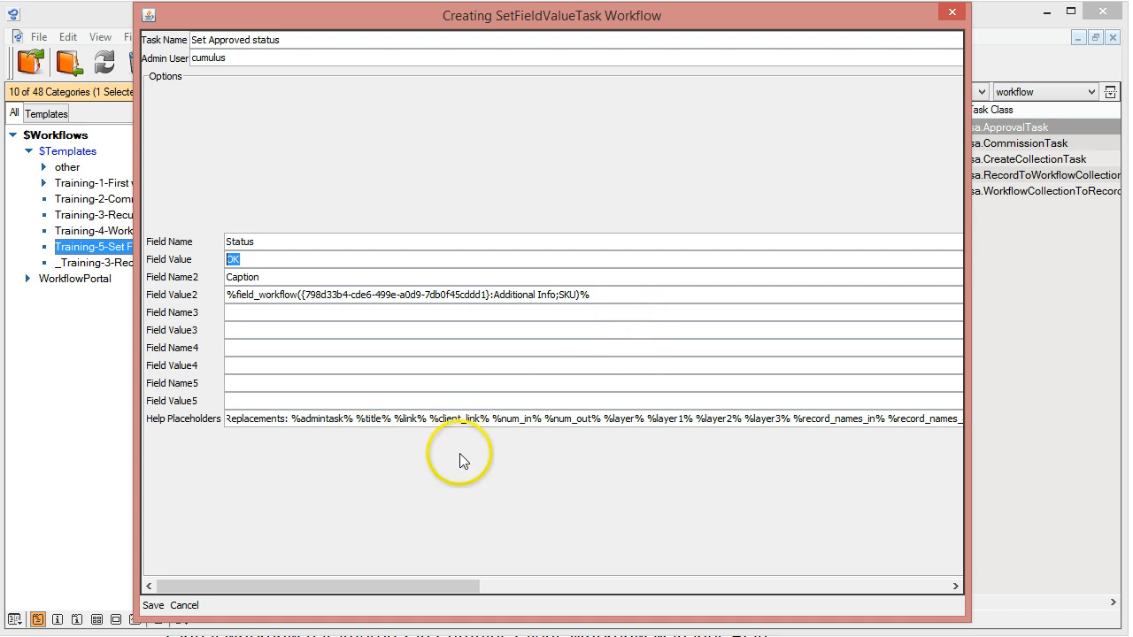
{"action": "left_click", "coordinate": [153, 606]}
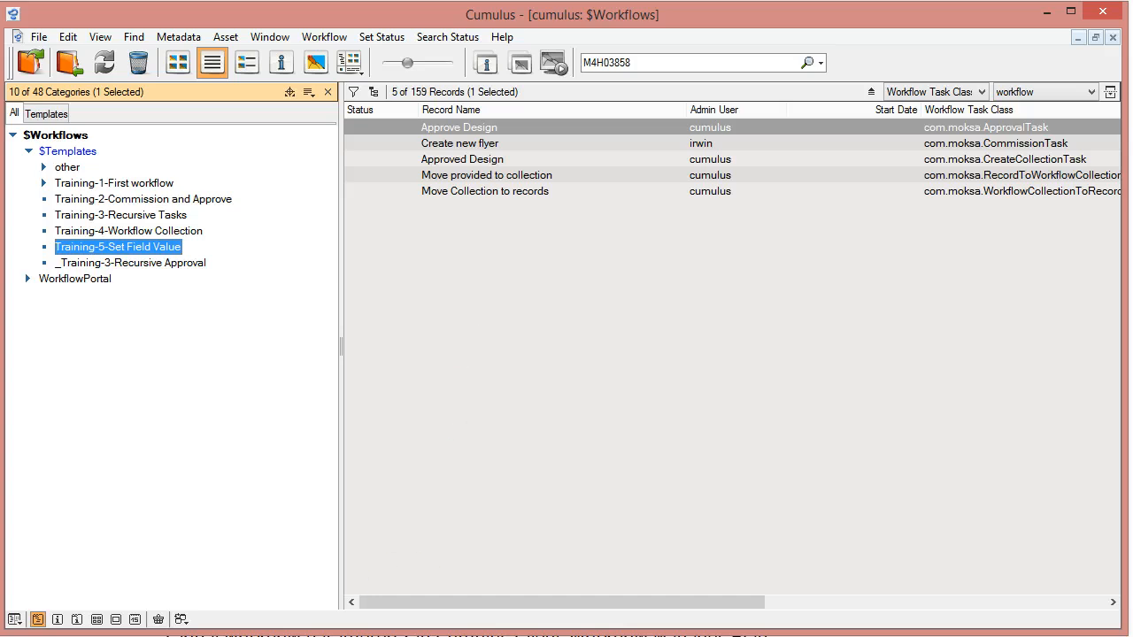
{"action": "left_click", "coordinate": [607, 611]}
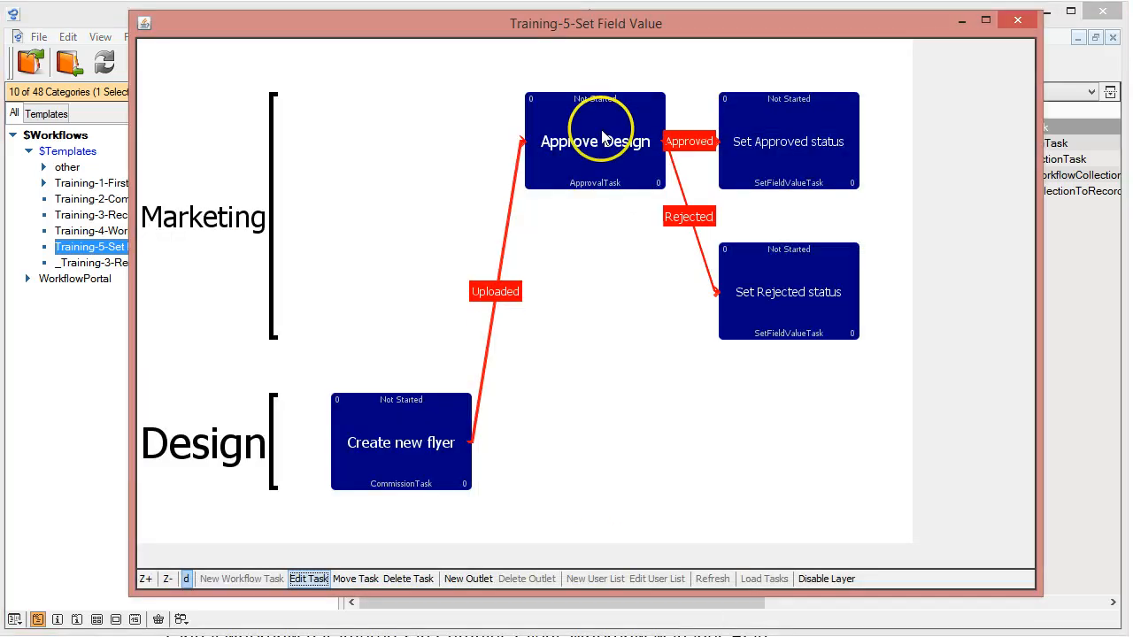
{"action": "left_click", "coordinate": [780, 173]}
{"action": "left_click", "coordinate": [620, 142]}
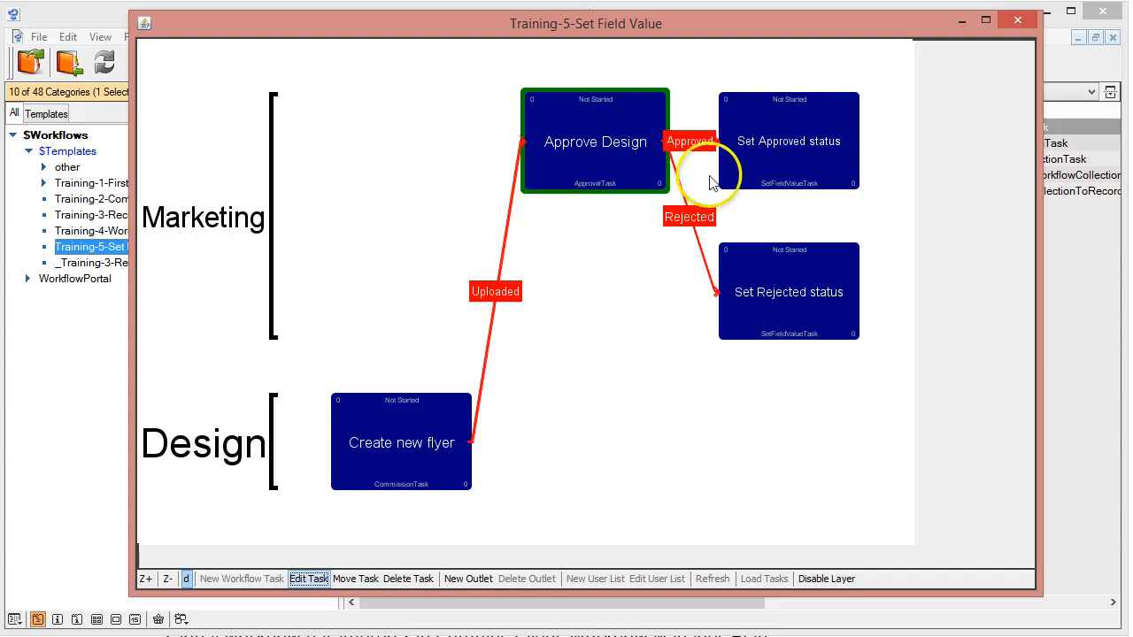
{"action": "left_click", "coordinate": [777, 172]}
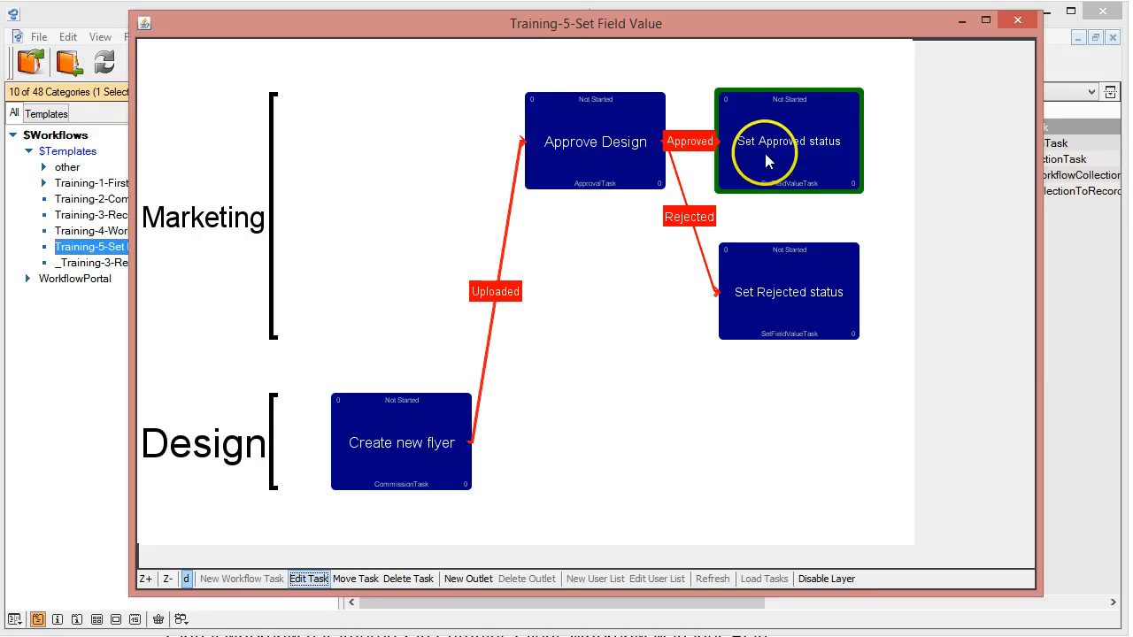
Select the Create new flyer task in the workflow graph, and close the Training-5-Set Field Value graph window.
{"action": "left_click", "coordinate": [422, 460]}
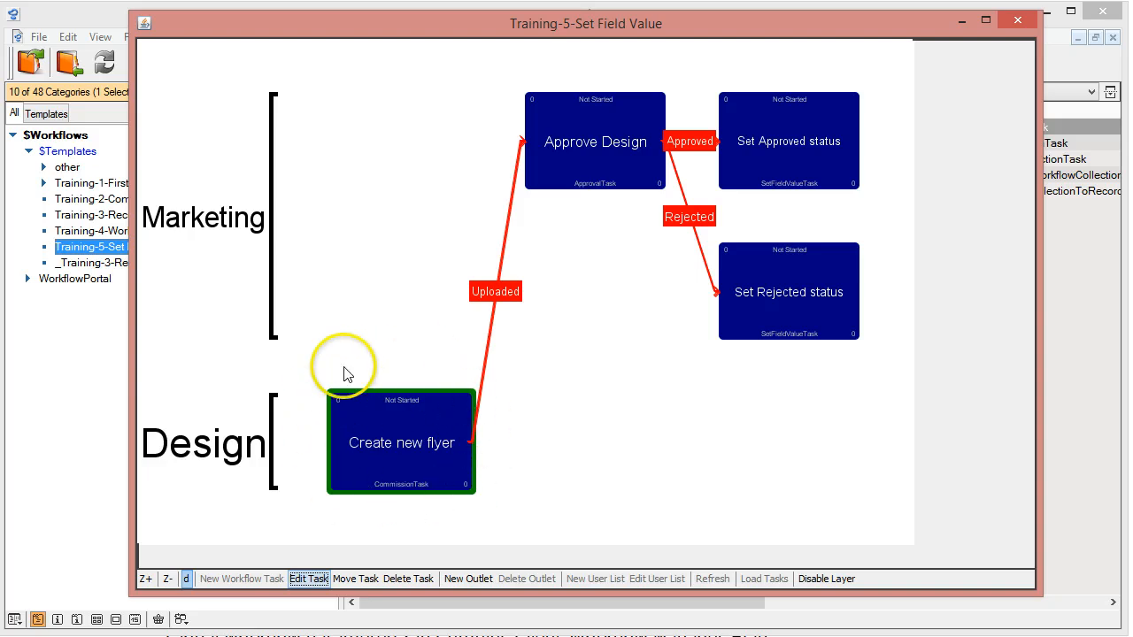
{"action": "left_click", "coordinate": [417, 456]}
{"action": "left_click", "coordinate": [1025, 23]}
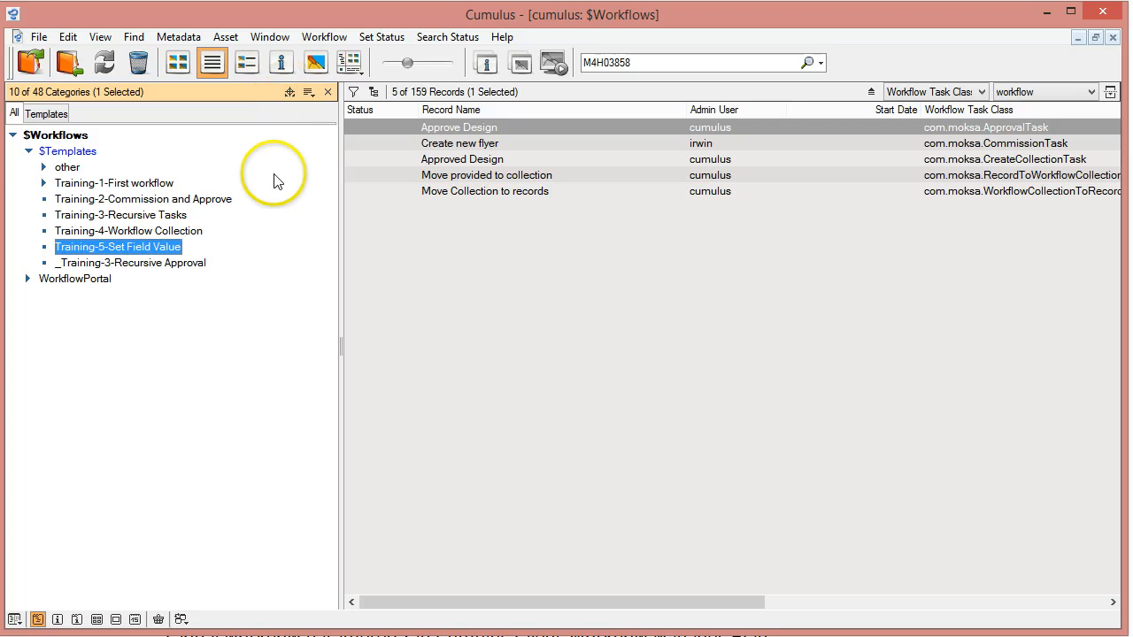
Open the WorkflowManager general settings in the user preferences and go to the start of the Workflow Parameters.
{"action": "key", "text": "ctrl+comma"}
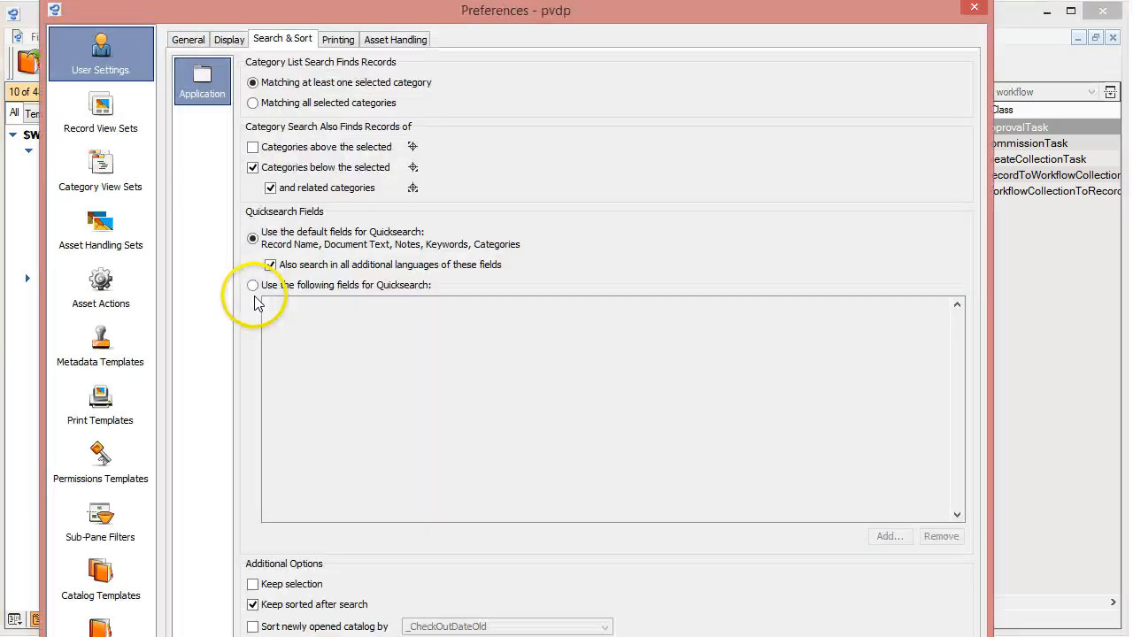
{"action": "left_click", "coordinate": [100, 627]}
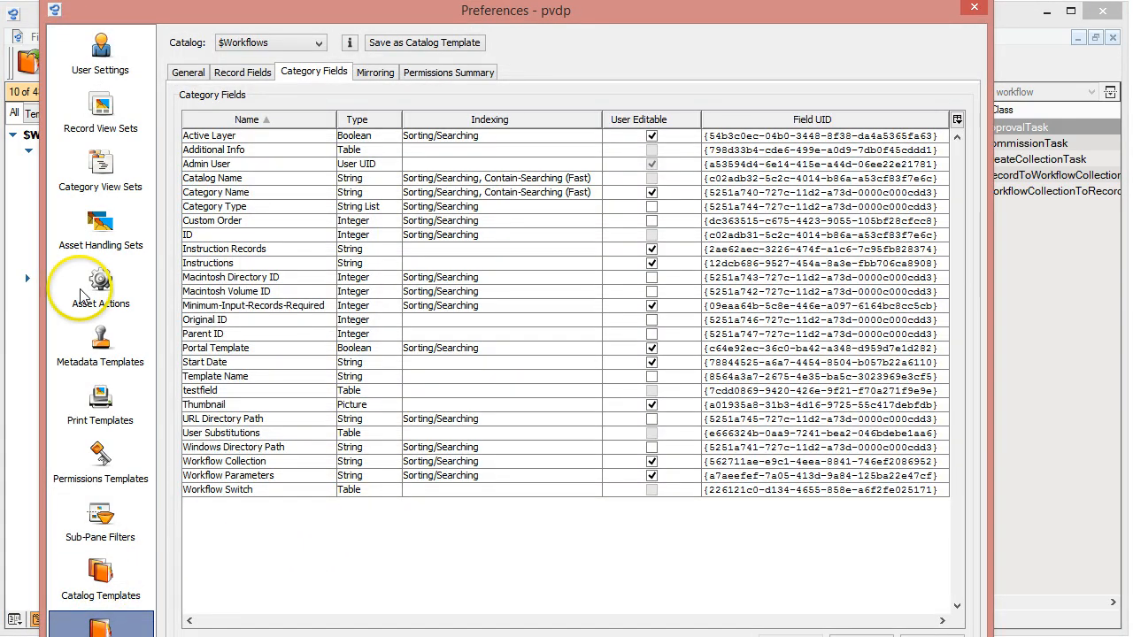
{"action": "left_click", "coordinate": [80, 69]}
{"action": "left_click", "coordinate": [188, 40]}
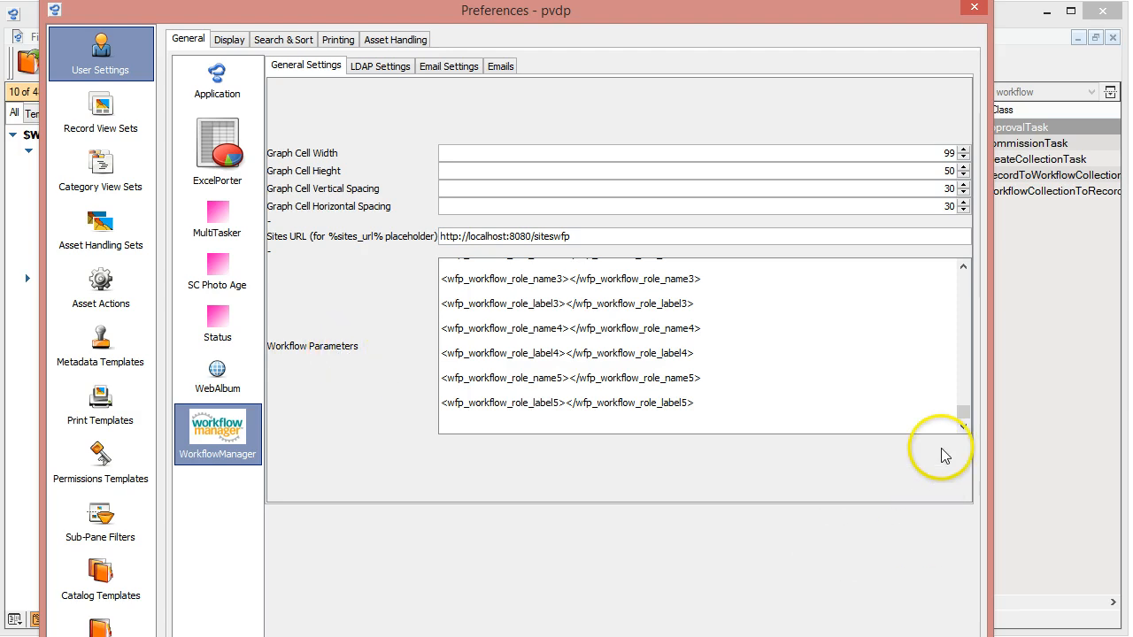
{"action": "left_click_drag", "start_coordinate": [961, 419], "coordinate": [958, 268]}
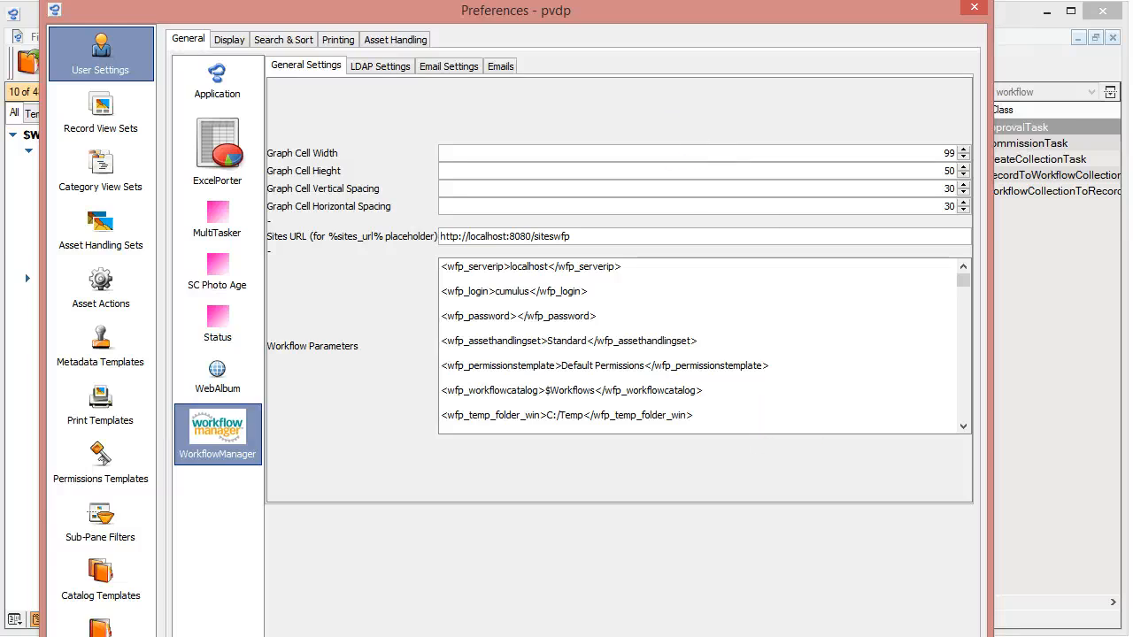
{"action": "left_click_drag", "start_coordinate": [664, 636], "coordinate": [665, 629]}
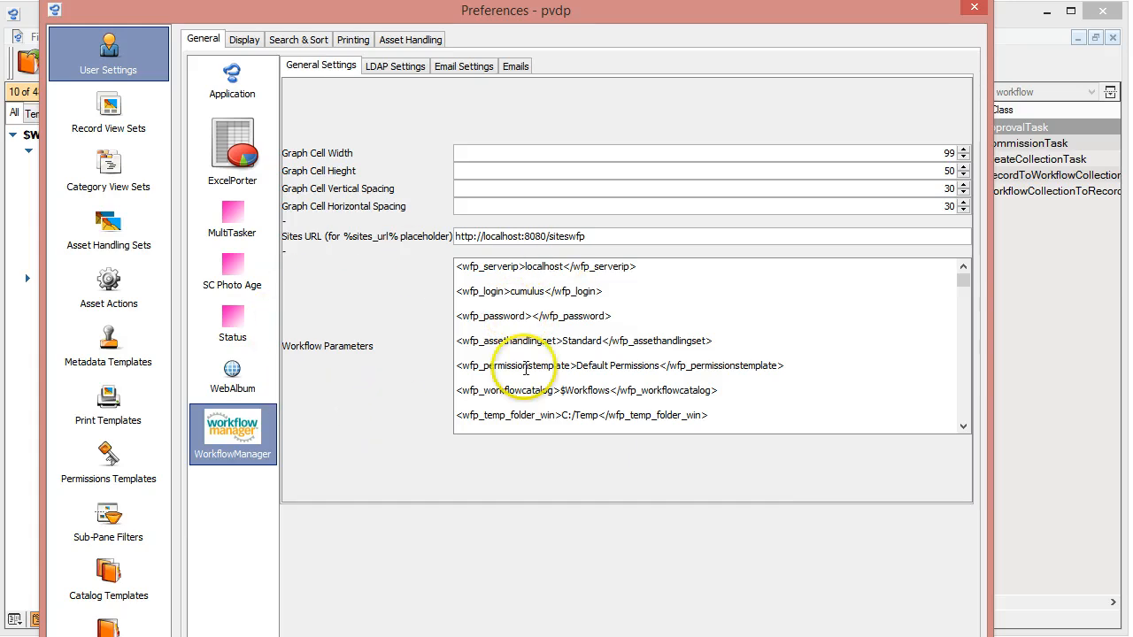
Examine the server, login, password, asset handling set and permissions template entries in the Workflow Parameters.
{"action": "double_click", "coordinate": [552, 266]}
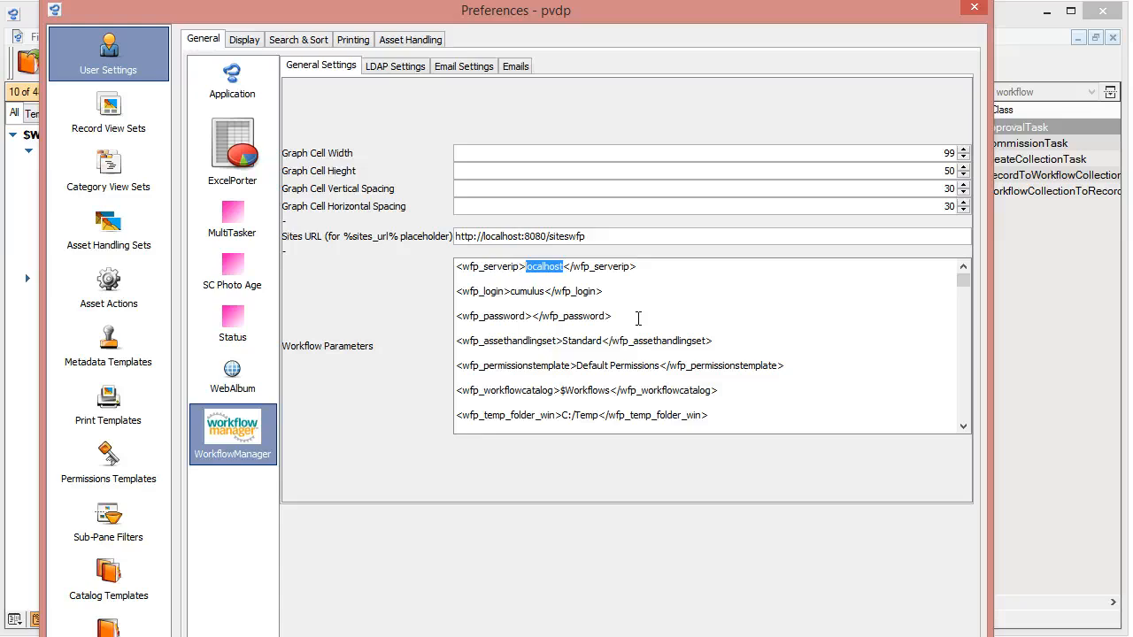
{"action": "double_click", "coordinate": [527, 292]}
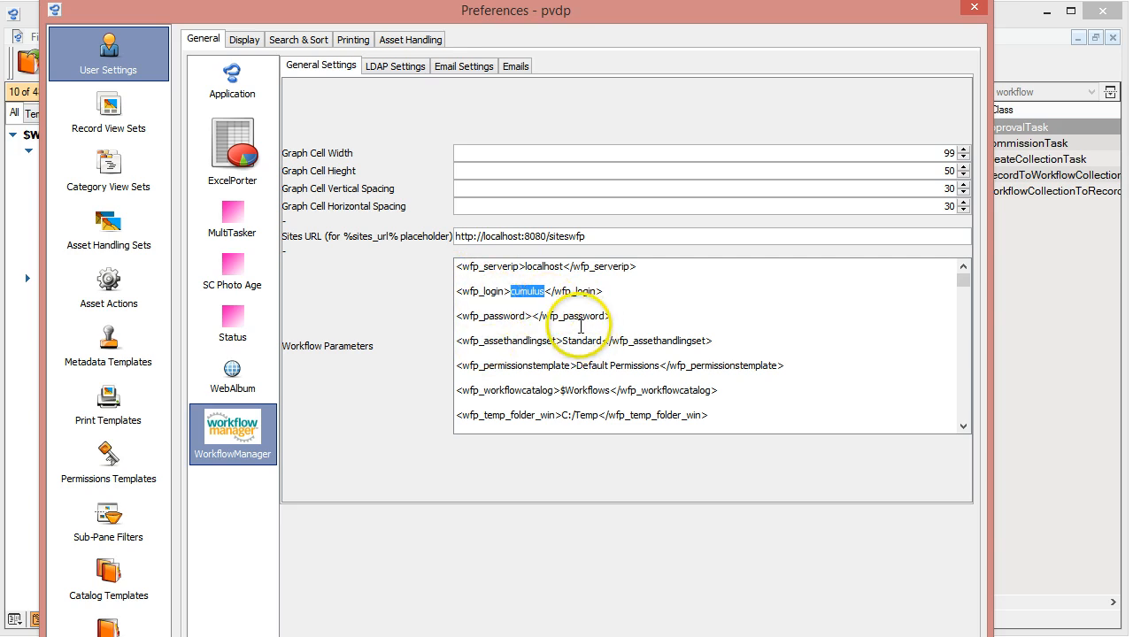
{"action": "left_click", "coordinate": [536, 317]}
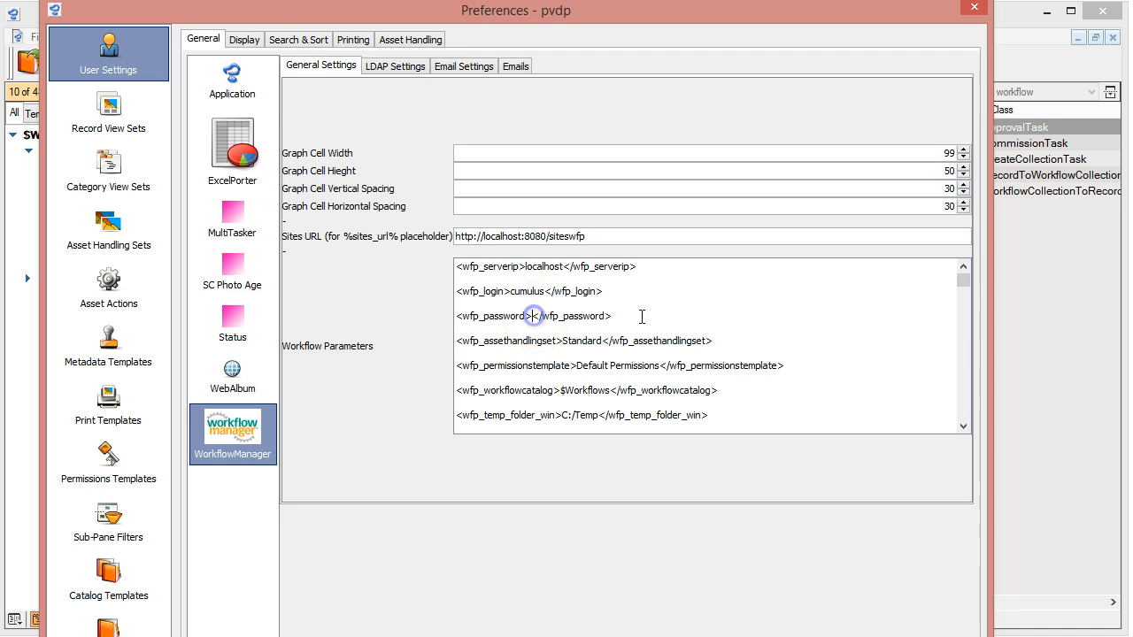
{"action": "left_click", "coordinate": [803, 319]}
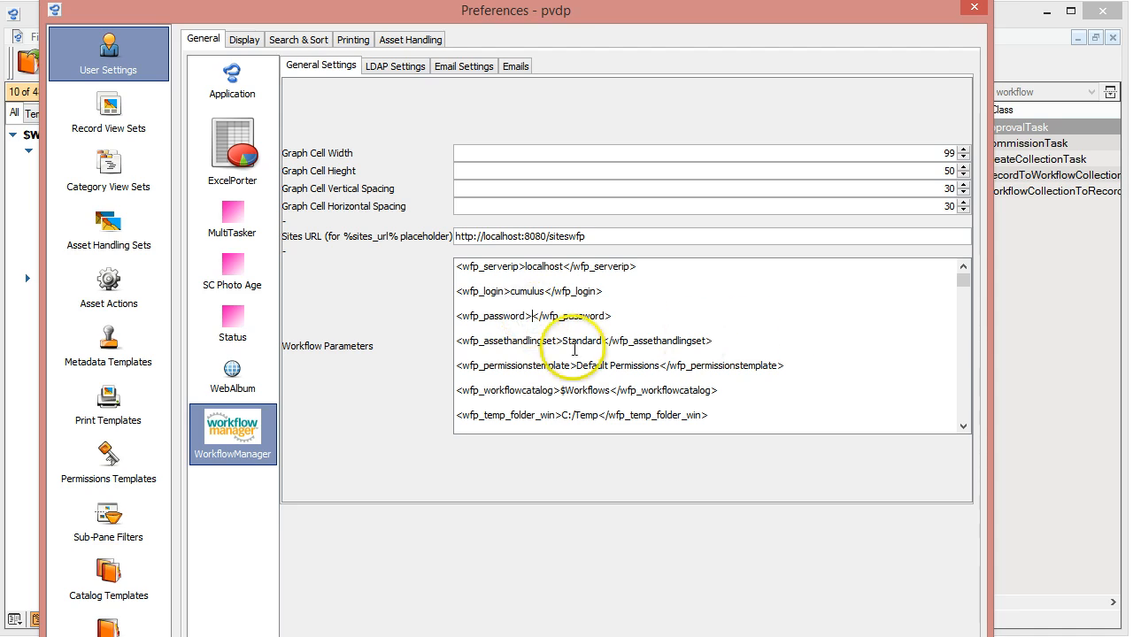
{"action": "left_click_drag", "start_coordinate": [563, 340], "coordinate": [583, 341]}
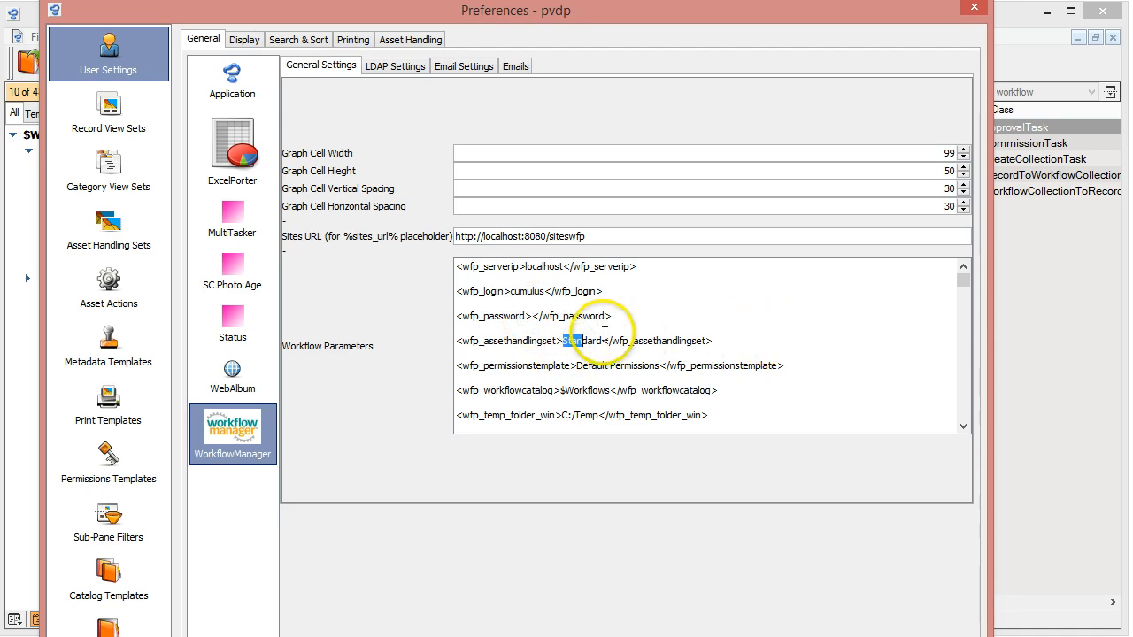
{"action": "left_click", "coordinate": [602, 333]}
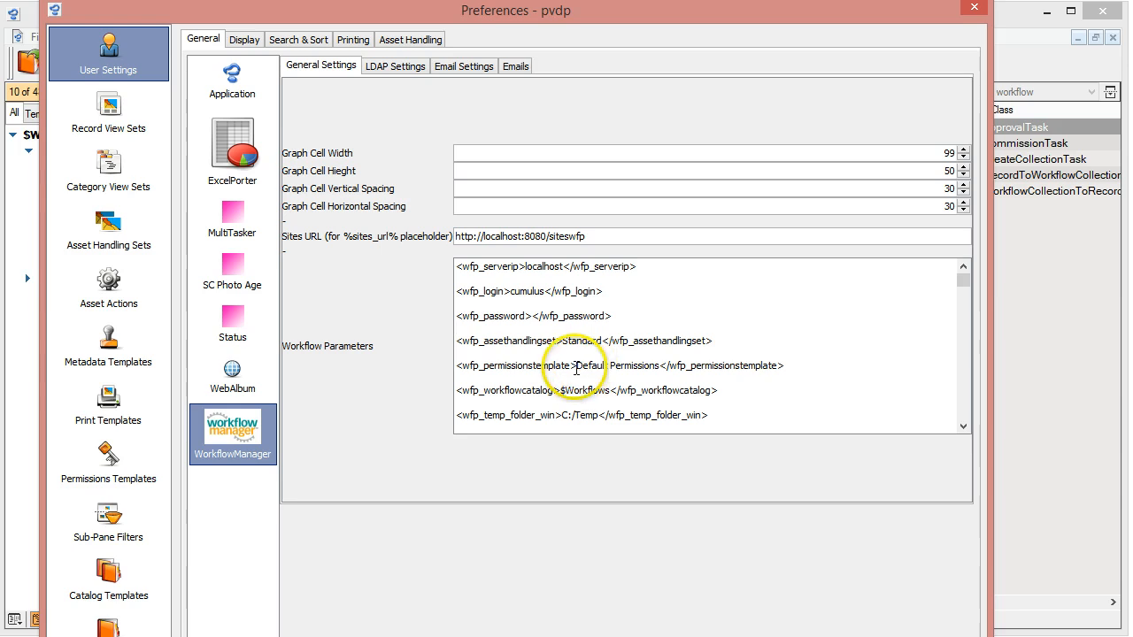
{"action": "double_click", "coordinate": [516, 366]}
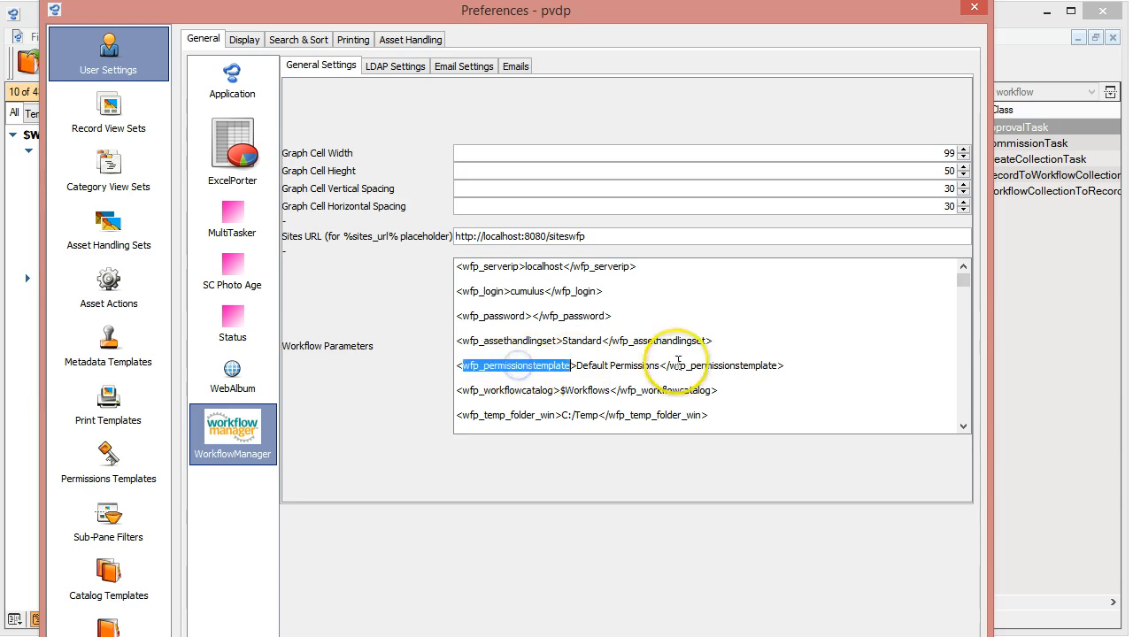
{"action": "left_click", "coordinate": [661, 366]}
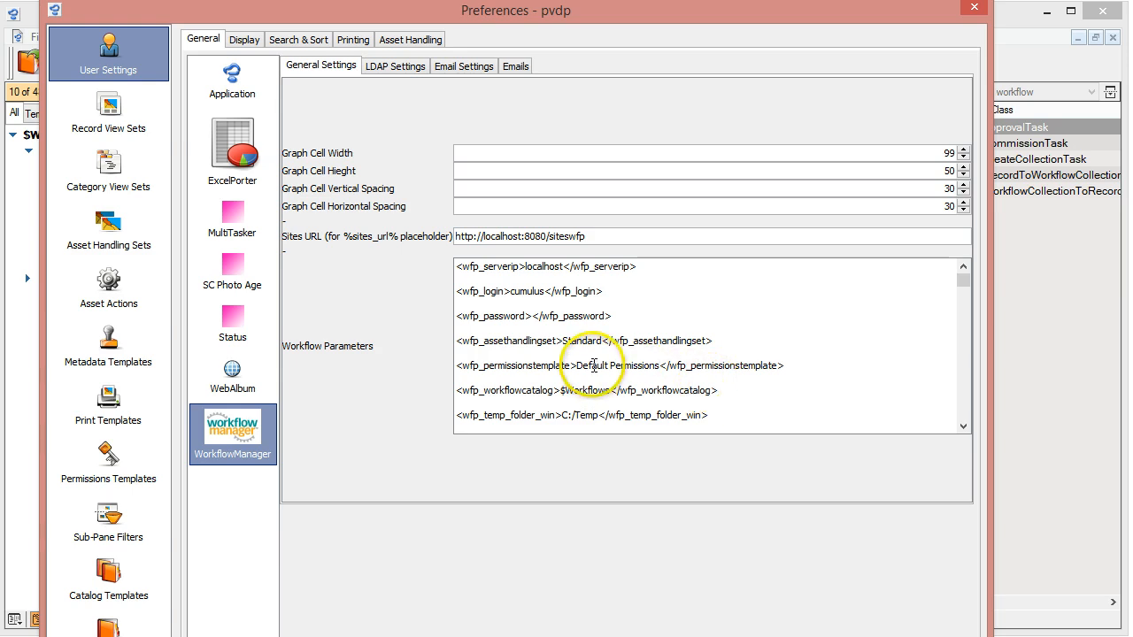
Examine the workflow catalog, temp folder, upload catalog and instructions catalog entries in the Workflow Parameters.
{"action": "scroll", "coordinate": [613, 365], "scroll_direction": "down", "scroll_amount": 1}
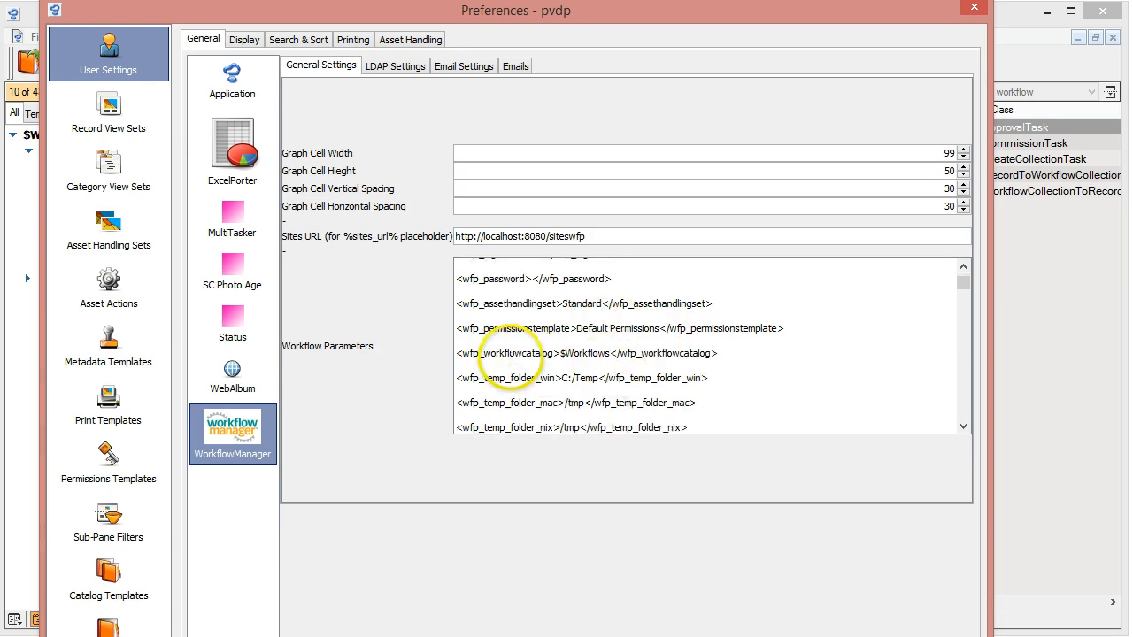
{"action": "double_click", "coordinate": [589, 353]}
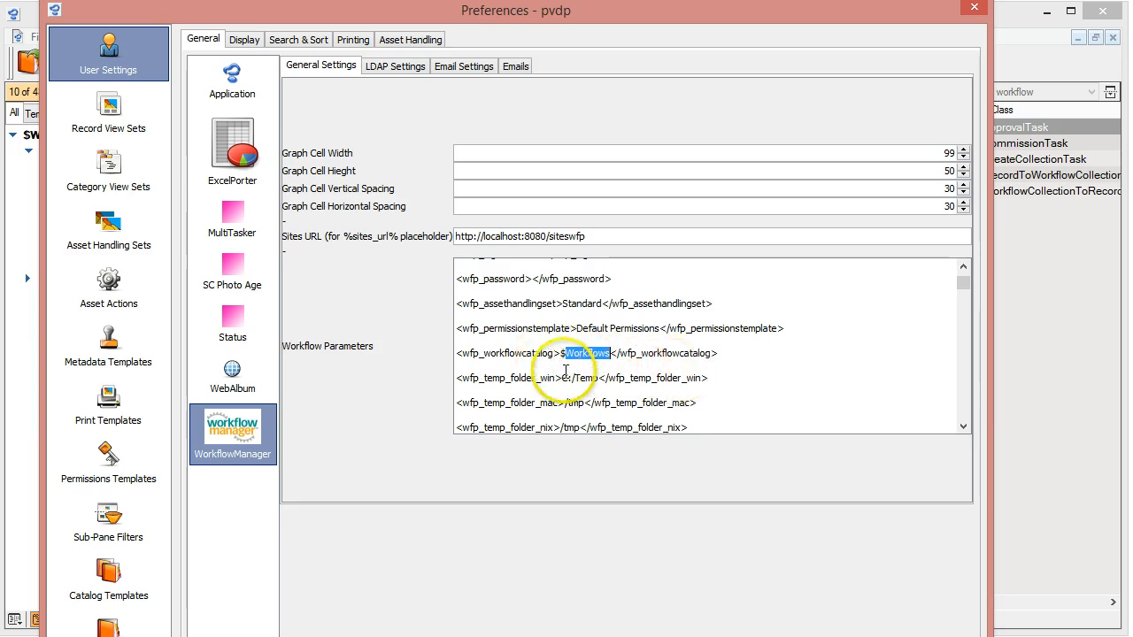
{"action": "scroll", "coordinate": [567, 378], "scroll_direction": "down", "scroll_amount": 1}
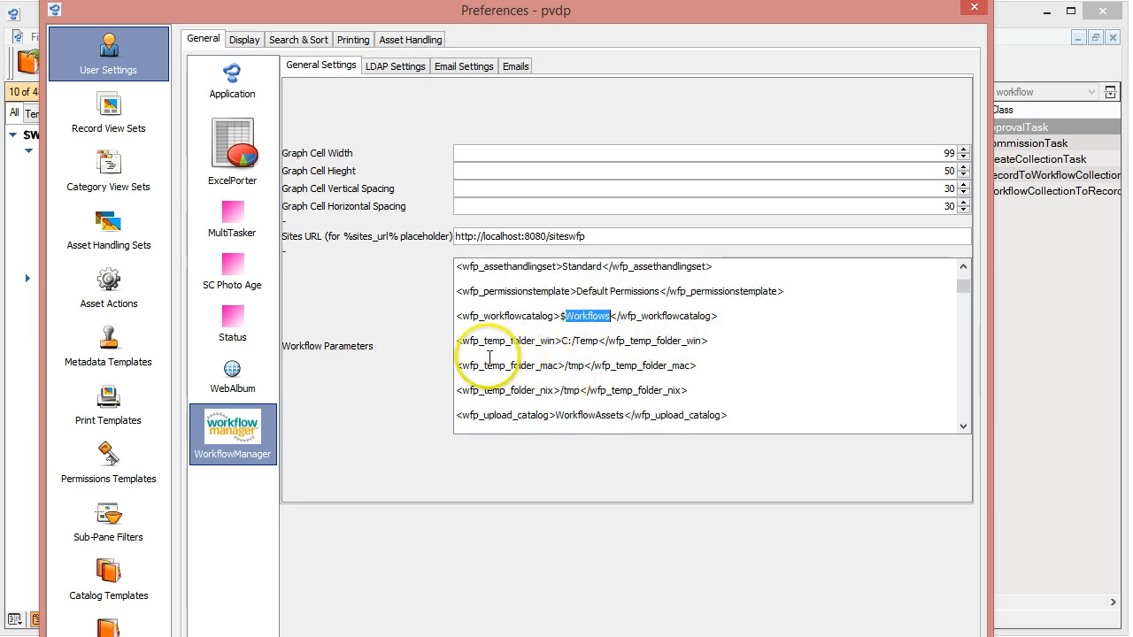
{"action": "left_click_drag", "start_coordinate": [562, 339], "coordinate": [604, 340]}
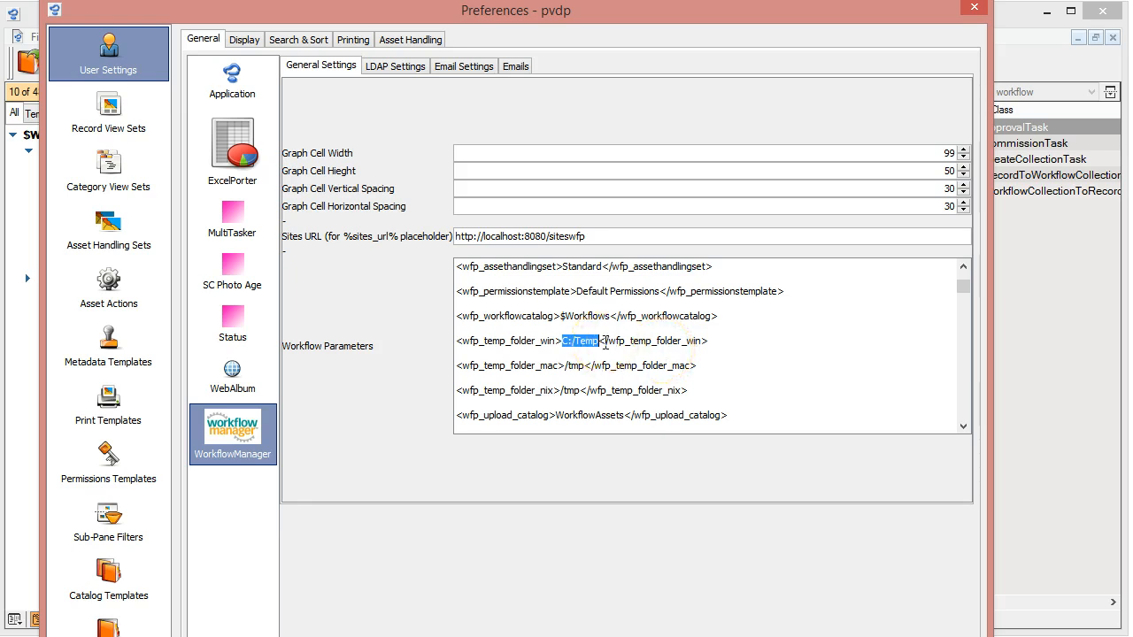
{"action": "scroll", "coordinate": [605, 342], "scroll_direction": "down", "scroll_amount": 1}
{"action": "double_click", "coordinate": [575, 329]}
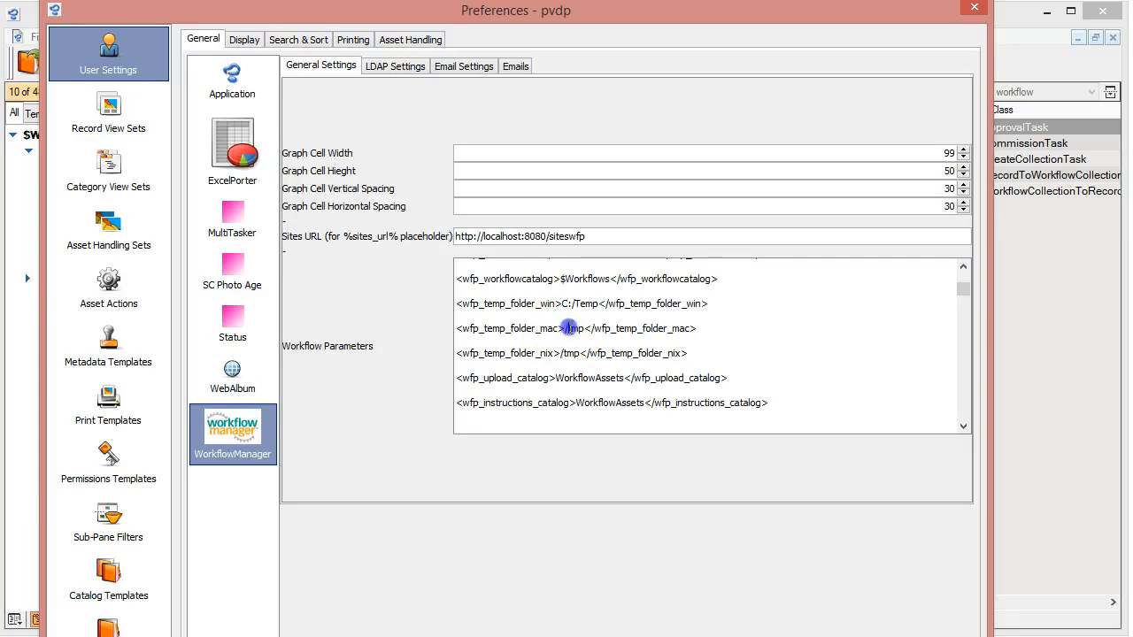
{"action": "double_click", "coordinate": [591, 378]}
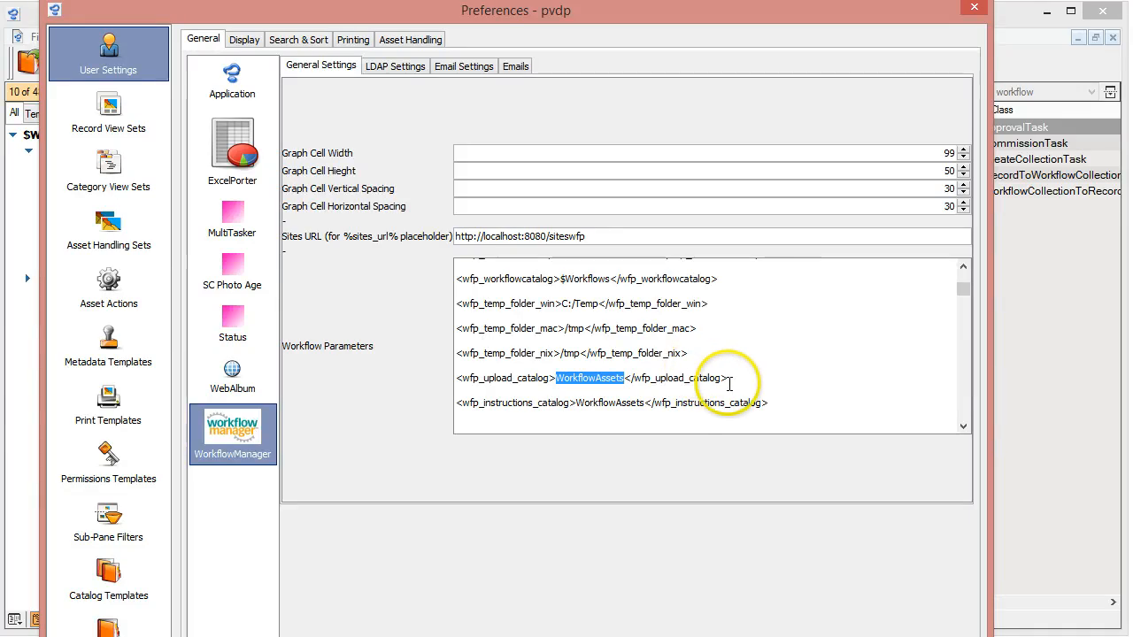
{"action": "left_click", "coordinate": [728, 378]}
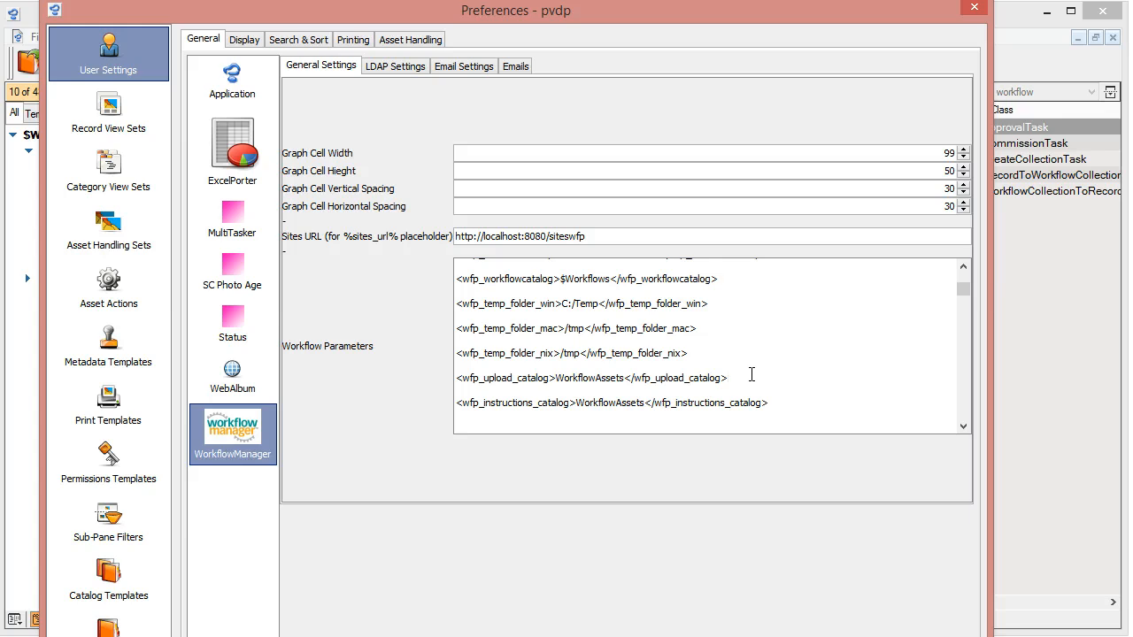
{"action": "double_click", "coordinate": [583, 405]}
{"action": "left_click", "coordinate": [800, 400]}
Look through the portal-related Workflow Parameters and on to the commission task parameters.
{"action": "type", "text": "<wfp_portal_create_category_in_upload_catalog>$Sources/%workflow_additional_info%</wfp_portal_create_category_in_upload_catalog>"}
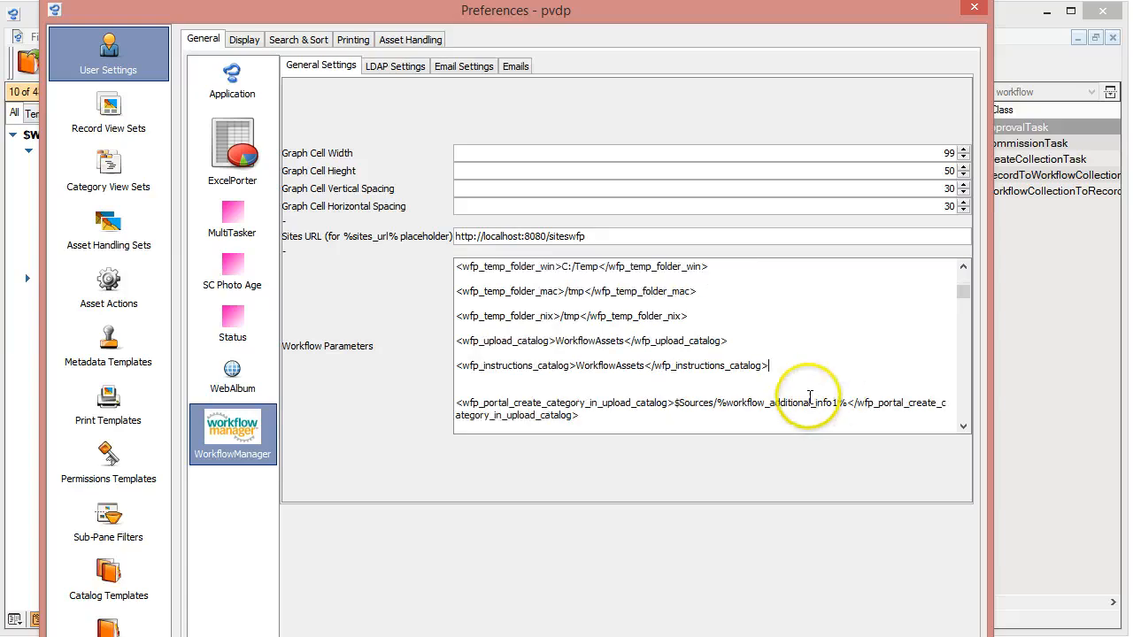
{"action": "scroll", "coordinate": [775, 348], "scroll_direction": "down", "scroll_amount": 1}
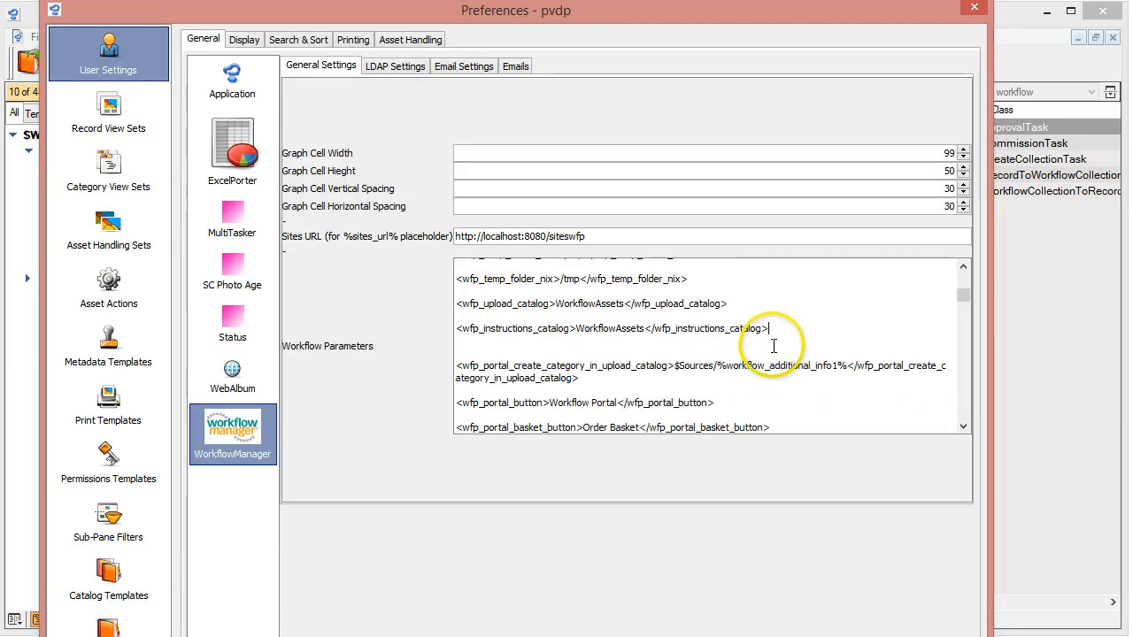
{"action": "left_click", "coordinate": [746, 355]}
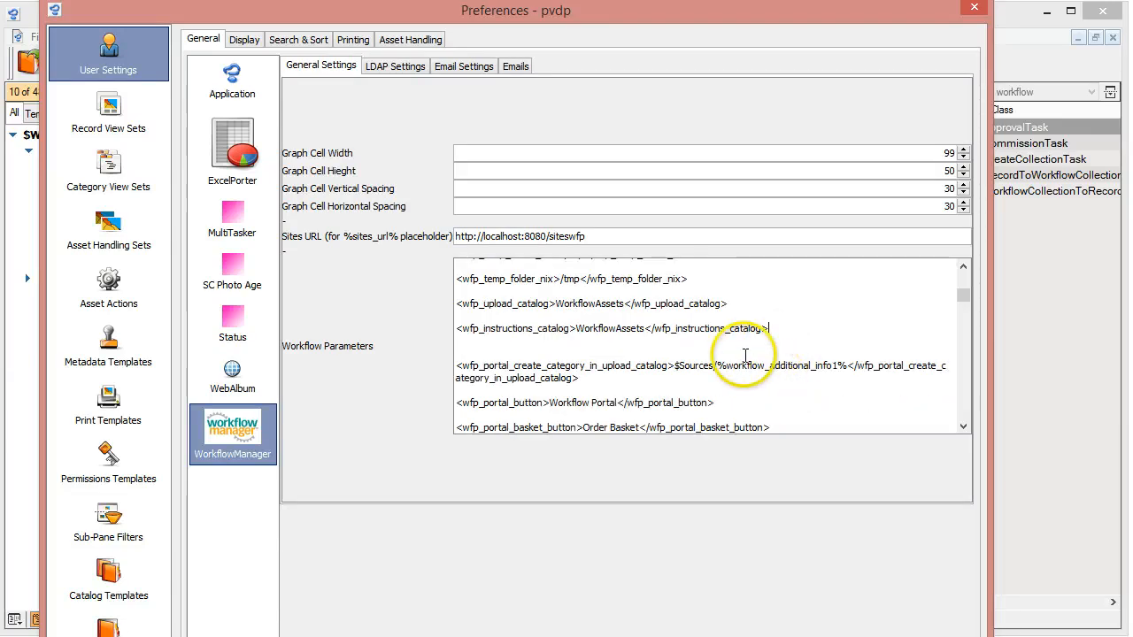
{"action": "scroll", "coordinate": [745, 356], "scroll_direction": "down", "scroll_amount": 4}
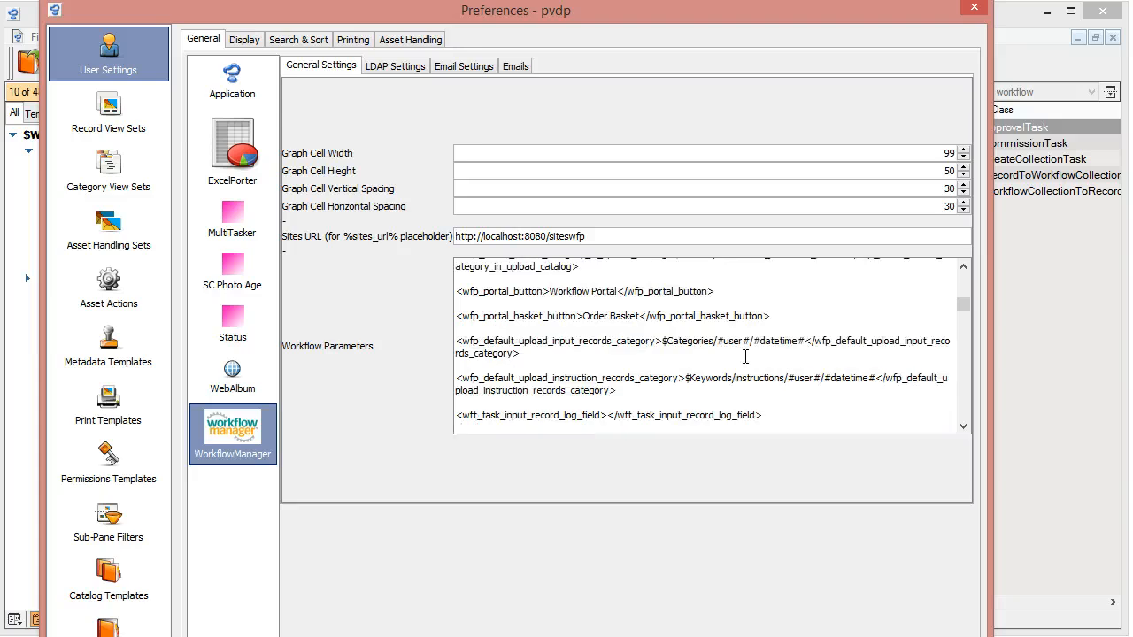
{"action": "scroll", "coordinate": [744, 357], "scroll_direction": "down", "scroll_amount": 8}
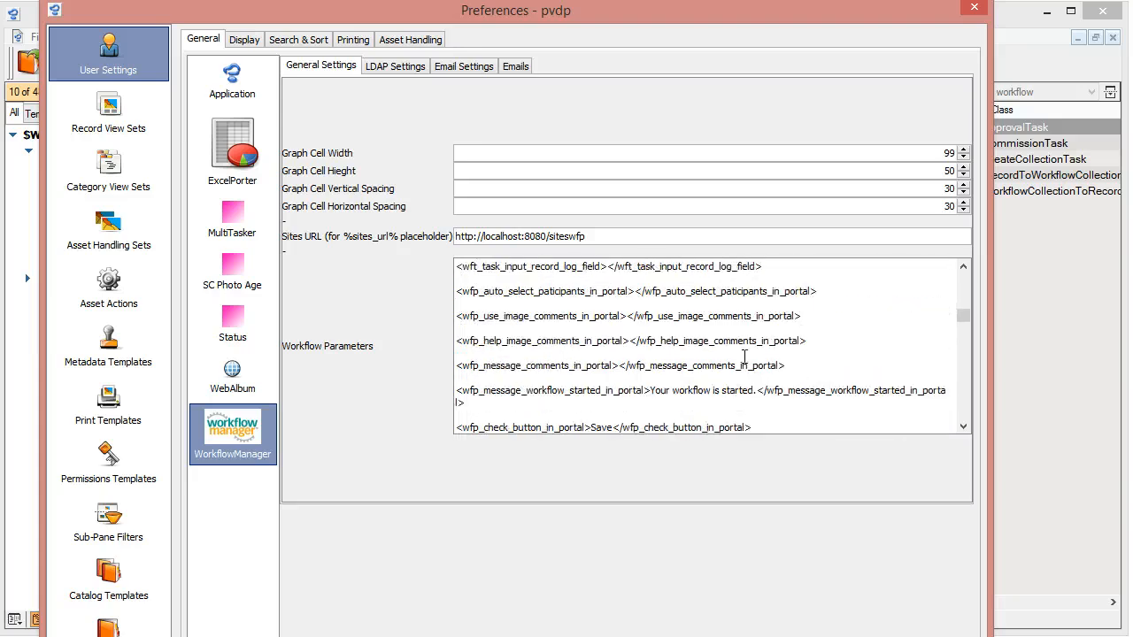
{"action": "scroll", "coordinate": [745, 356], "scroll_direction": "down", "scroll_amount": 4}
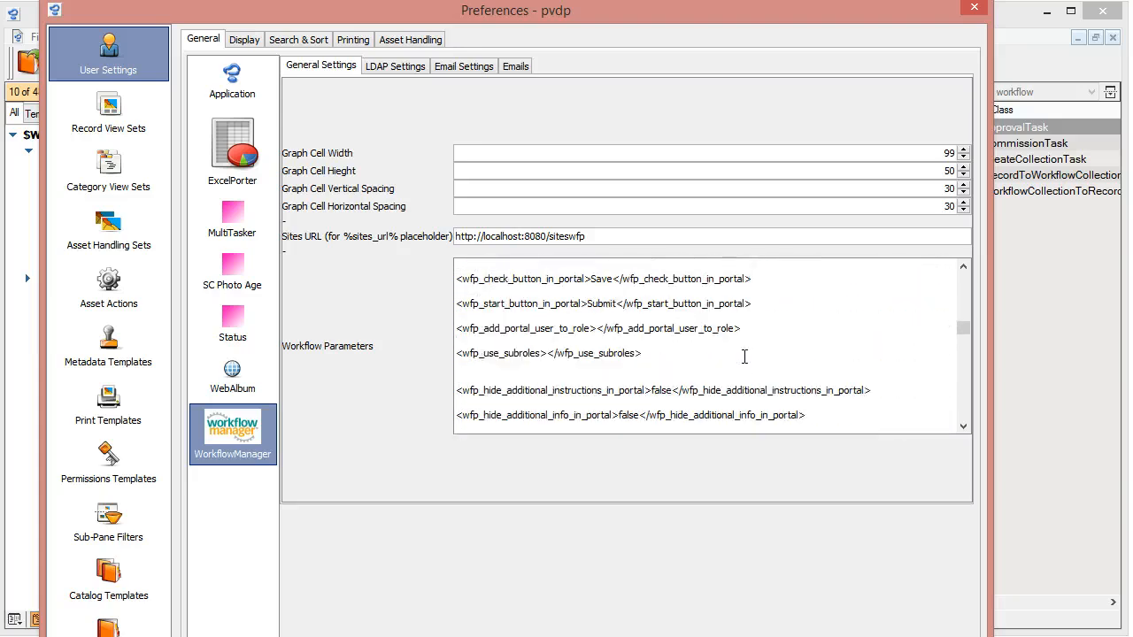
{"action": "scroll", "coordinate": [745, 357], "scroll_direction": "down", "scroll_amount": 4}
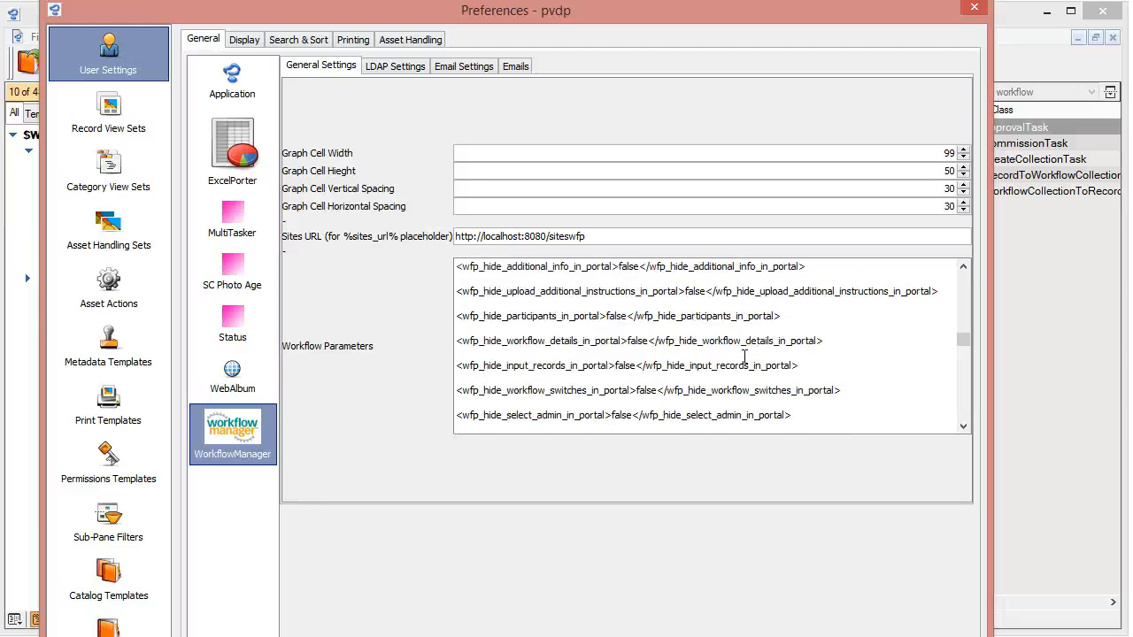
{"action": "scroll", "coordinate": [745, 357], "scroll_direction": "down", "scroll_amount": 4}
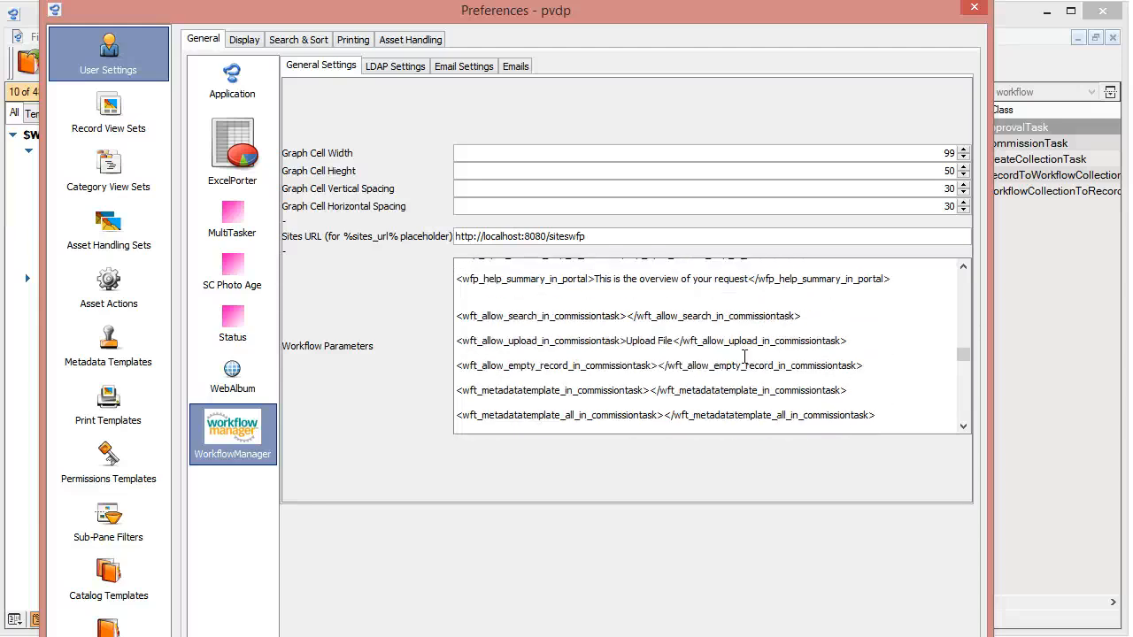
{"action": "scroll", "coordinate": [745, 357], "scroll_direction": "down", "scroll_amount": 1}
Compare the two metadata template parameters for commission tasks, and copy the complete wft_metadatatemplate_in_commissiontask line.
{"action": "double_click", "coordinate": [500, 353]}
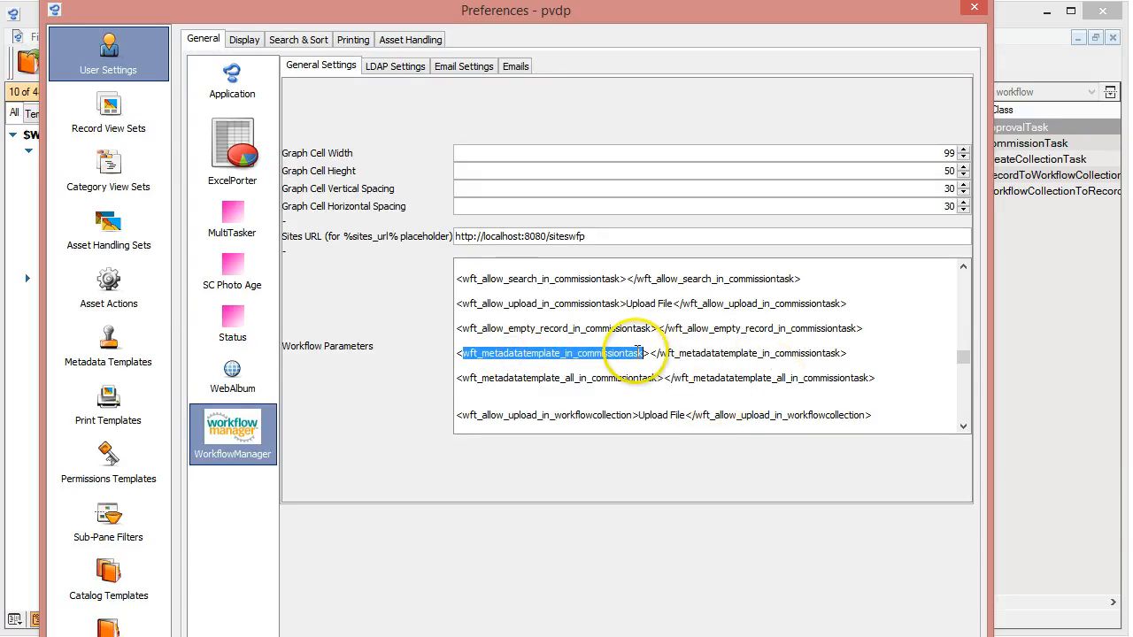
{"action": "double_click", "coordinate": [521, 379]}
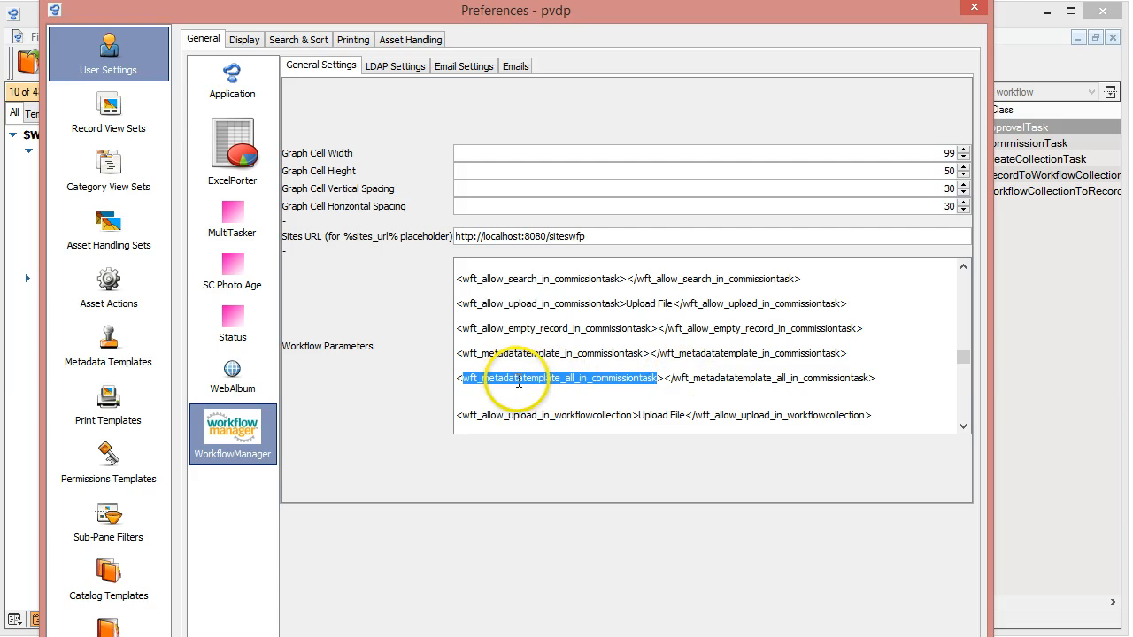
{"action": "double_click", "coordinate": [592, 354]}
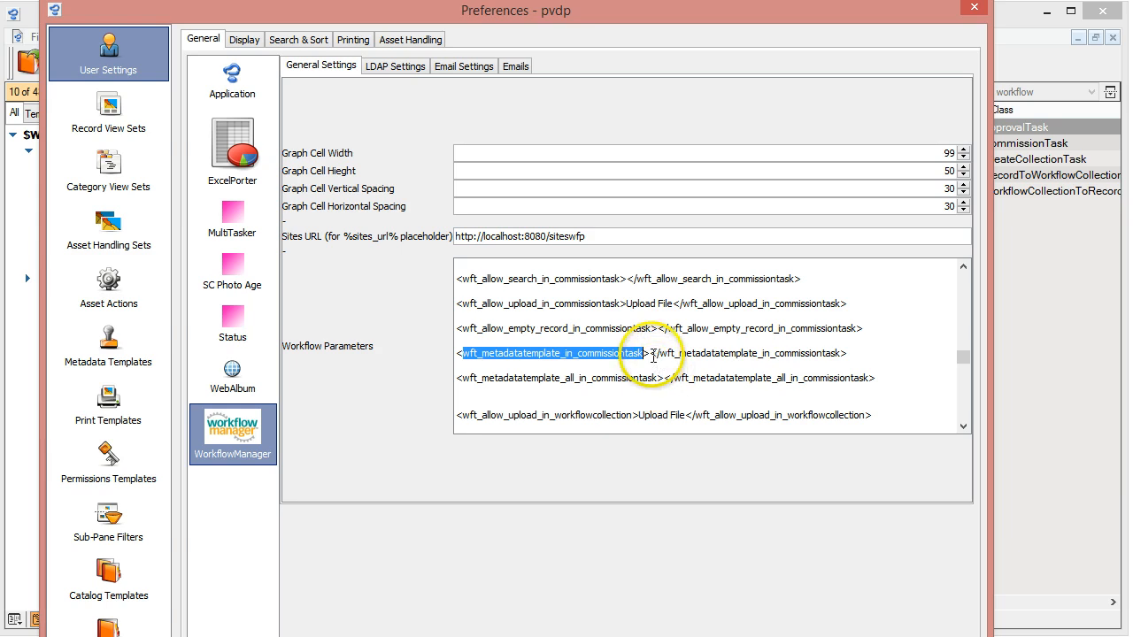
{"action": "left_click", "coordinate": [650, 353]}
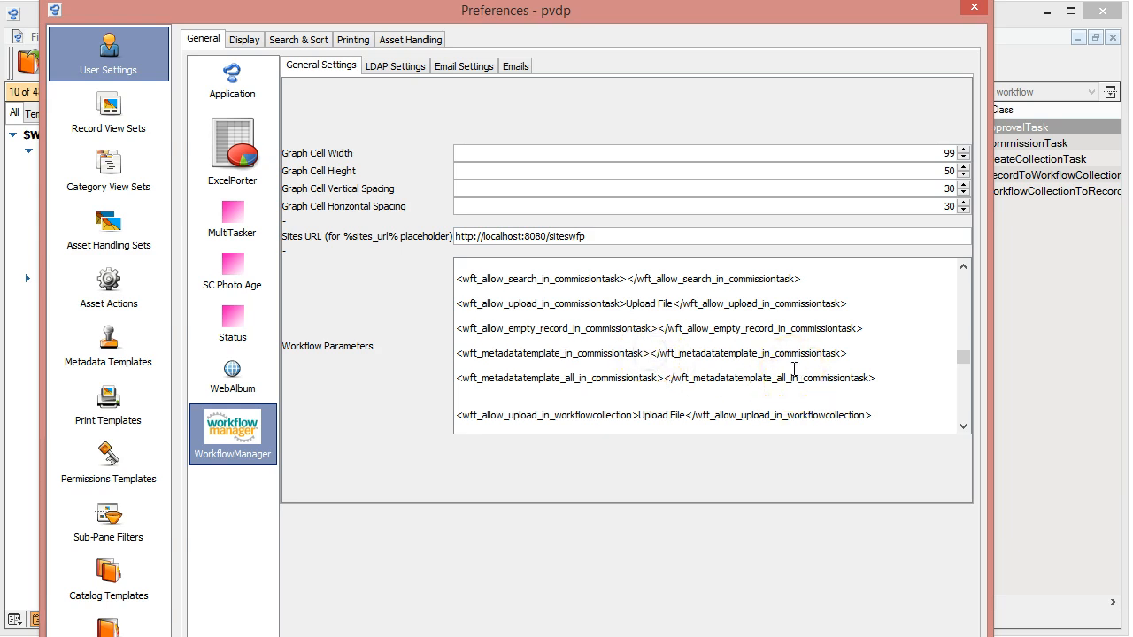
{"action": "left_click", "coordinate": [863, 353]}
{"action": "key", "text": "shift+Down"}
{"action": "key", "text": "ctrl+c"}
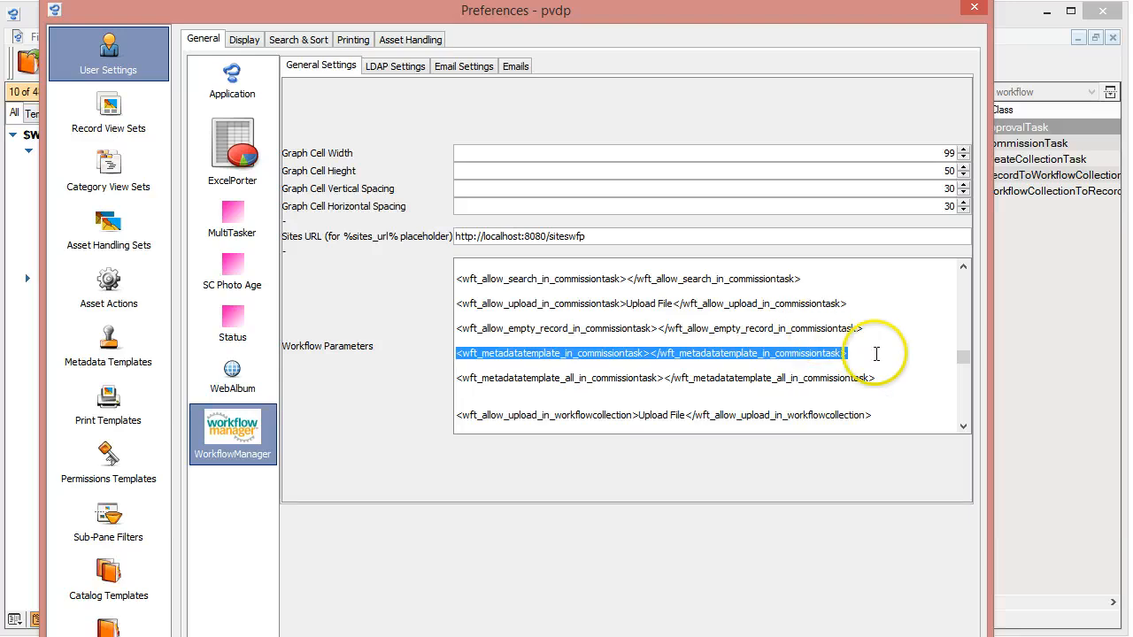
Switch to Notepad++, paste the copied wft_metadatatemplate_in_commissiontask line inside the workflowmanager element of siteswfp\WEB-INF\workflowmanager.xml, and save the file.
{"action": "left_click", "coordinate": [876, 354]}
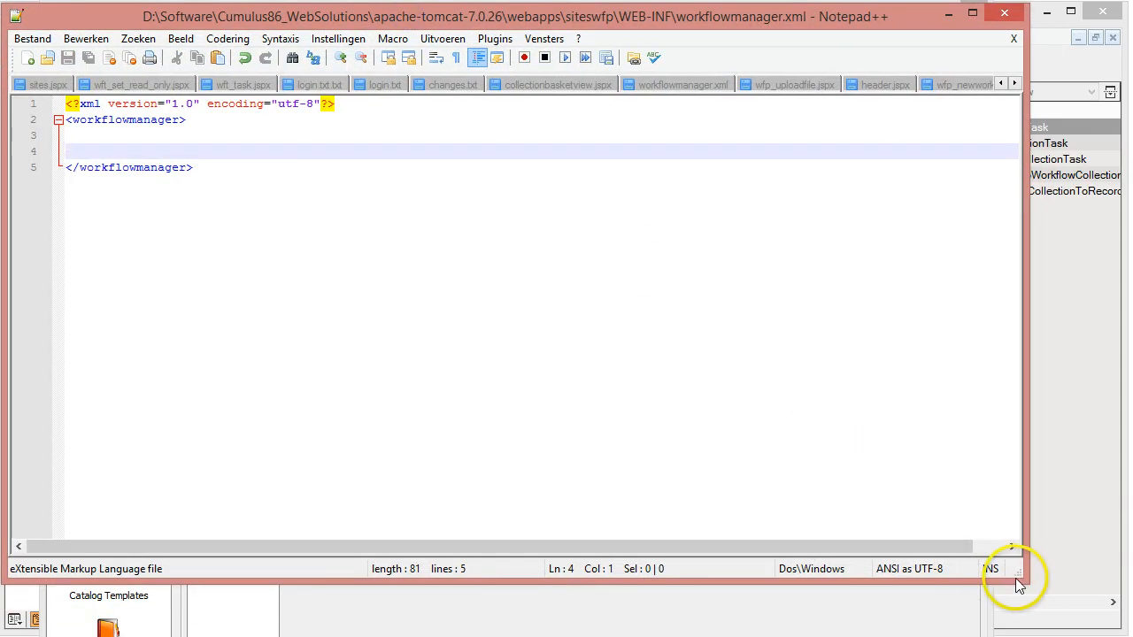
{"action": "left_click_drag", "start_coordinate": [1018, 577], "coordinate": [1117, 630]}
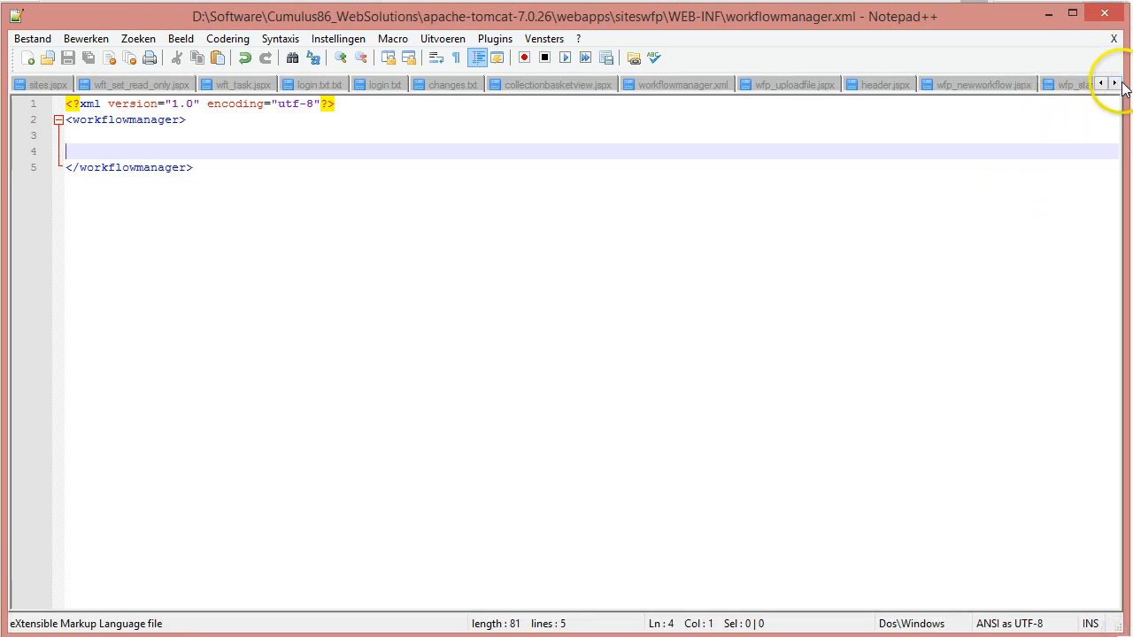
{"action": "left_click", "coordinate": [1114, 85]}
{"action": "left_click", "coordinate": [1116, 84]}
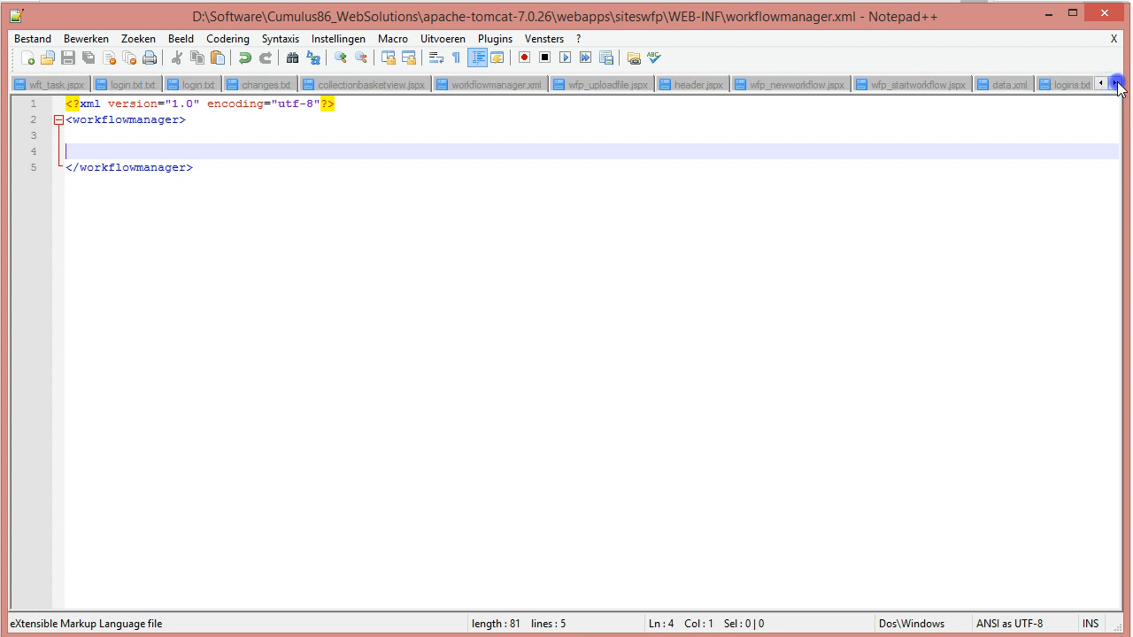
{"action": "left_click", "coordinate": [1116, 84]}
{"action": "left_click", "coordinate": [1116, 85]}
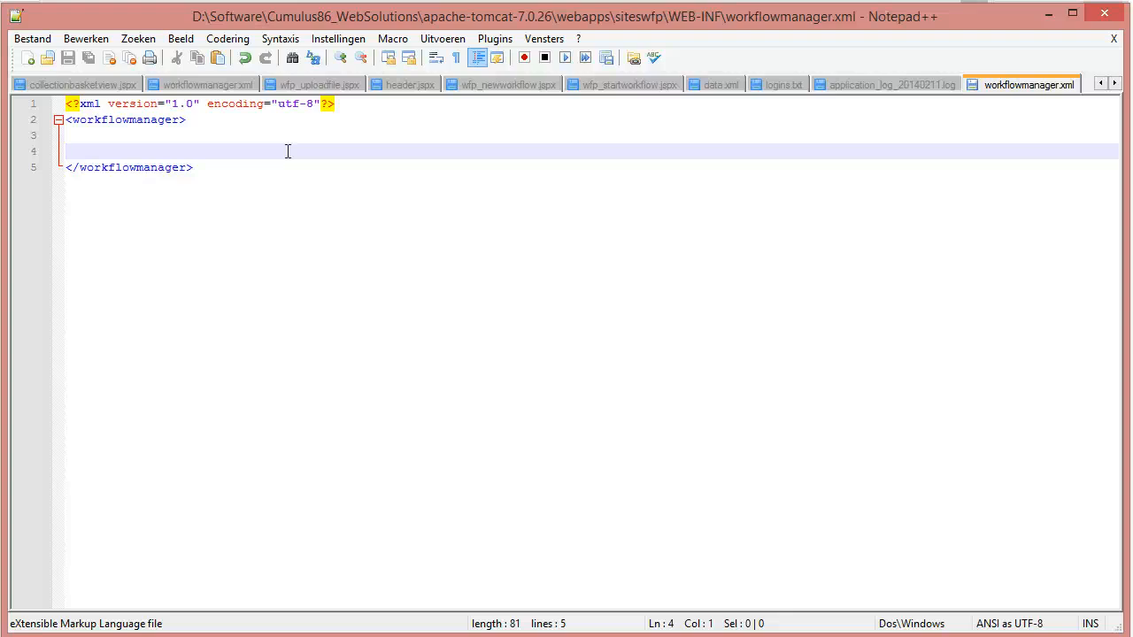
{"action": "key", "text": "ctrl+v"}
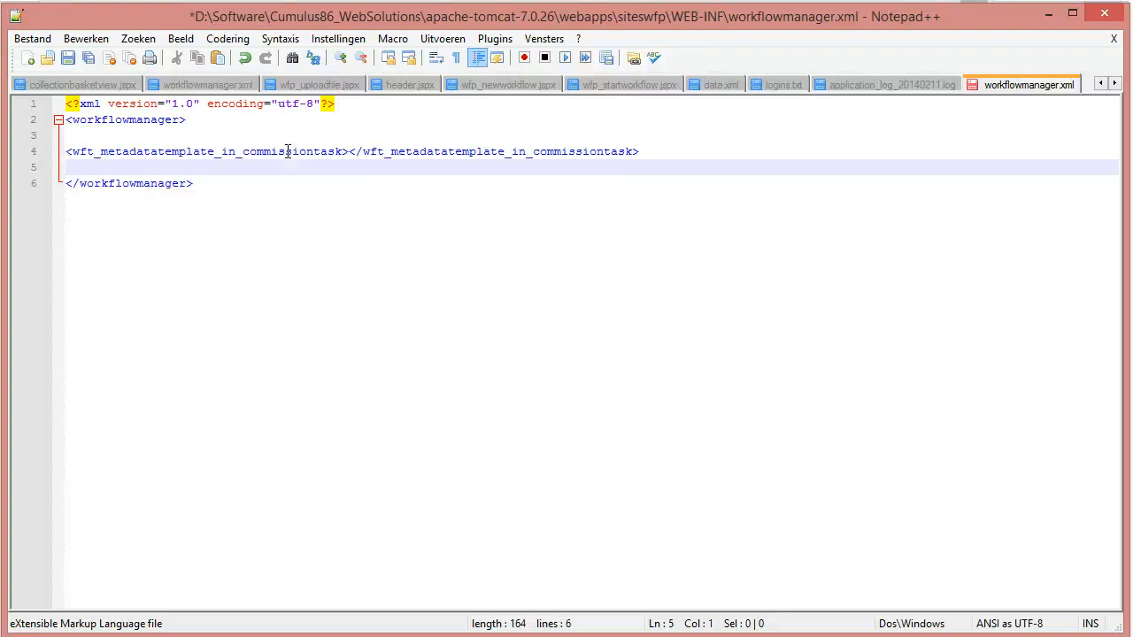
{"action": "key", "text": "ctrl+s"}
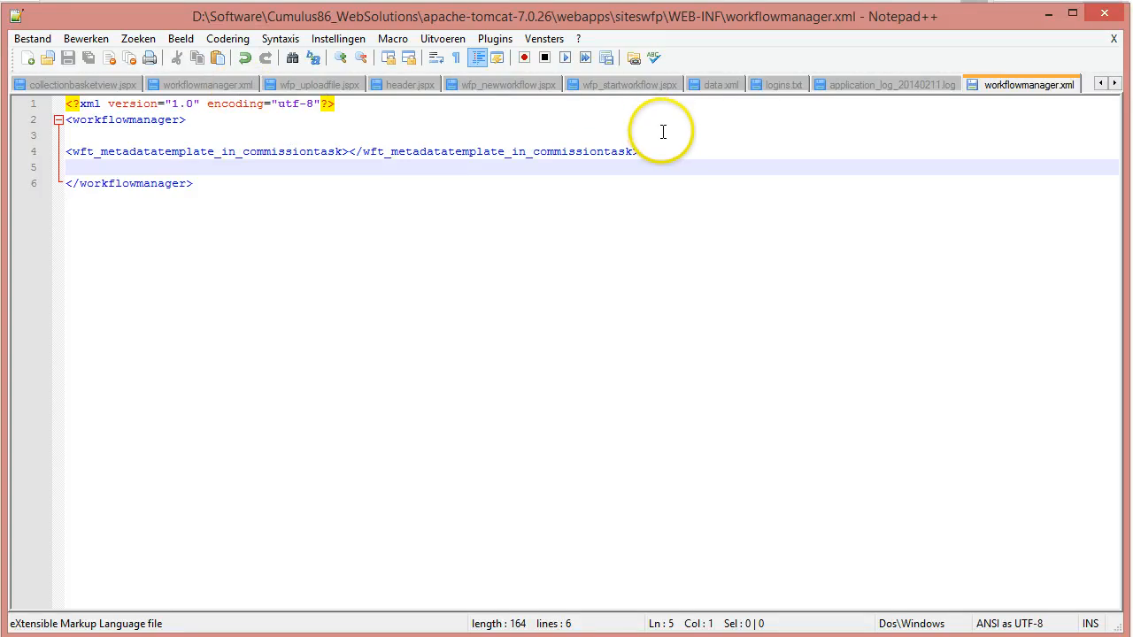
Compare the full parameter list in the workflowportal862 customization's workflowmanager.xml with the siteswfp\WEB-INF version.
{"action": "left_click", "coordinate": [220, 86]}
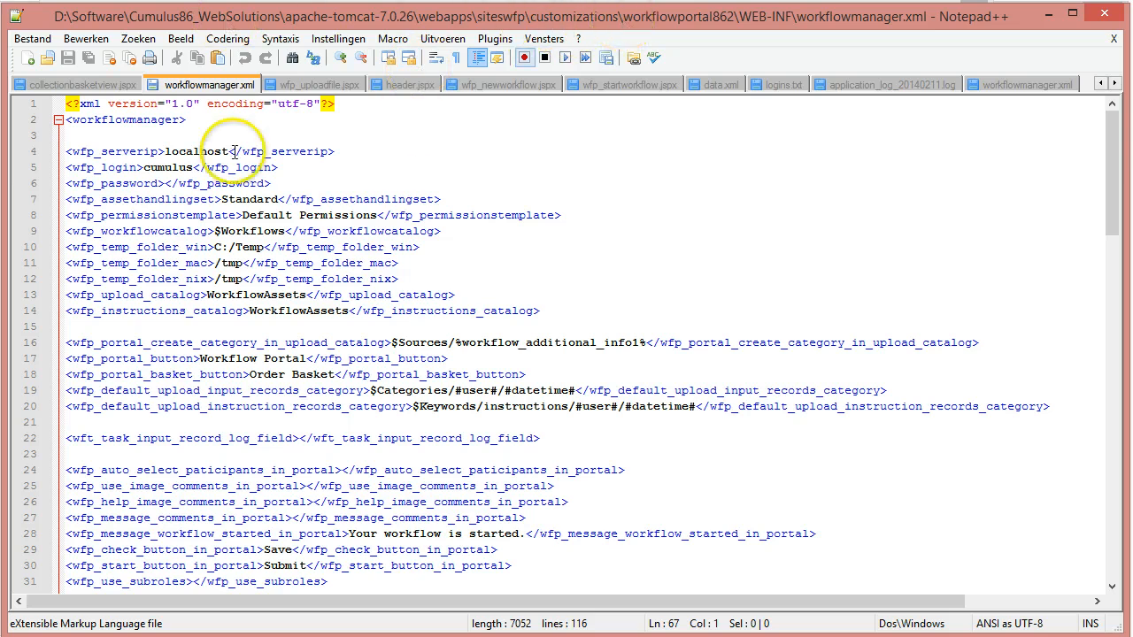
{"action": "left_click", "coordinate": [118, 197]}
{"action": "scroll", "coordinate": [279, 283], "scroll_direction": "down", "scroll_amount": 19}
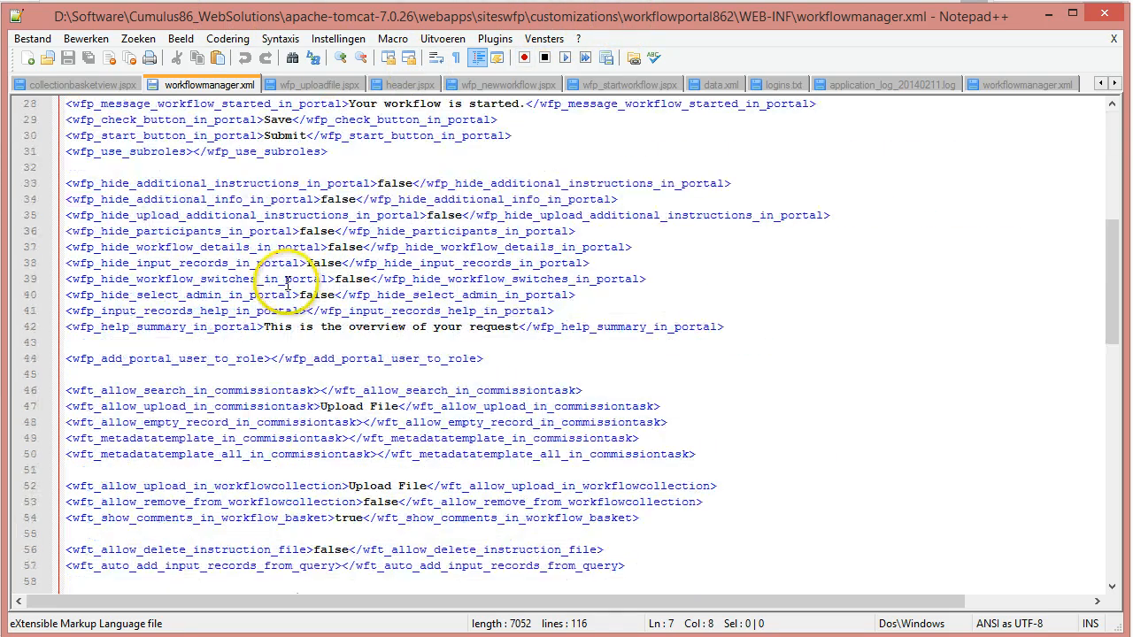
{"action": "scroll", "coordinate": [280, 283], "scroll_direction": "up", "scroll_amount": 19}
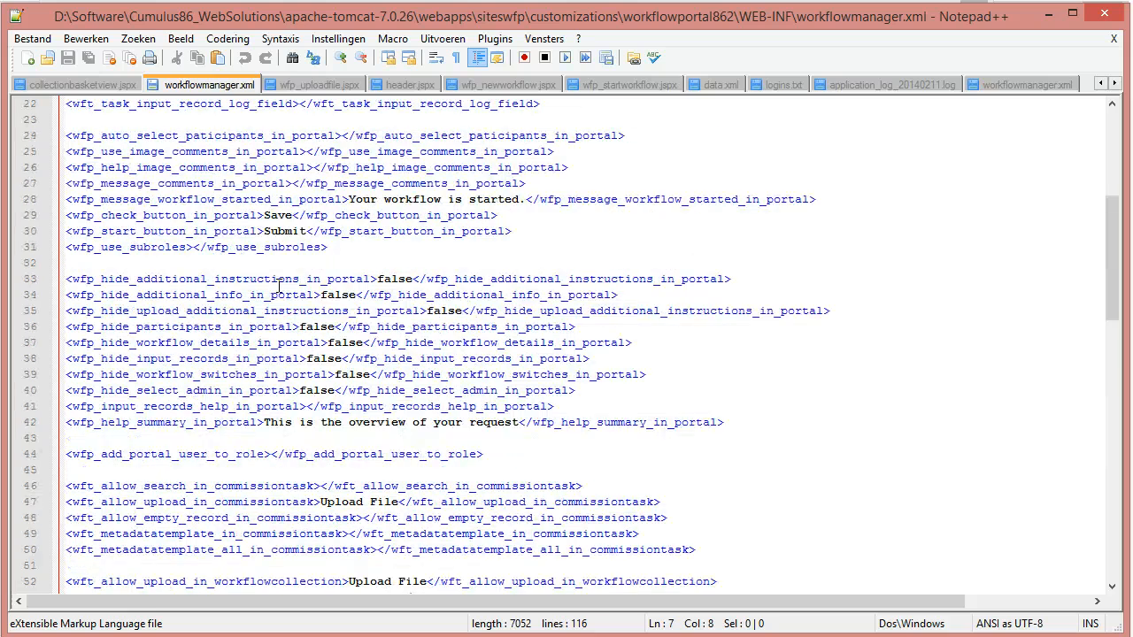
{"action": "left_click", "coordinate": [208, 136]}
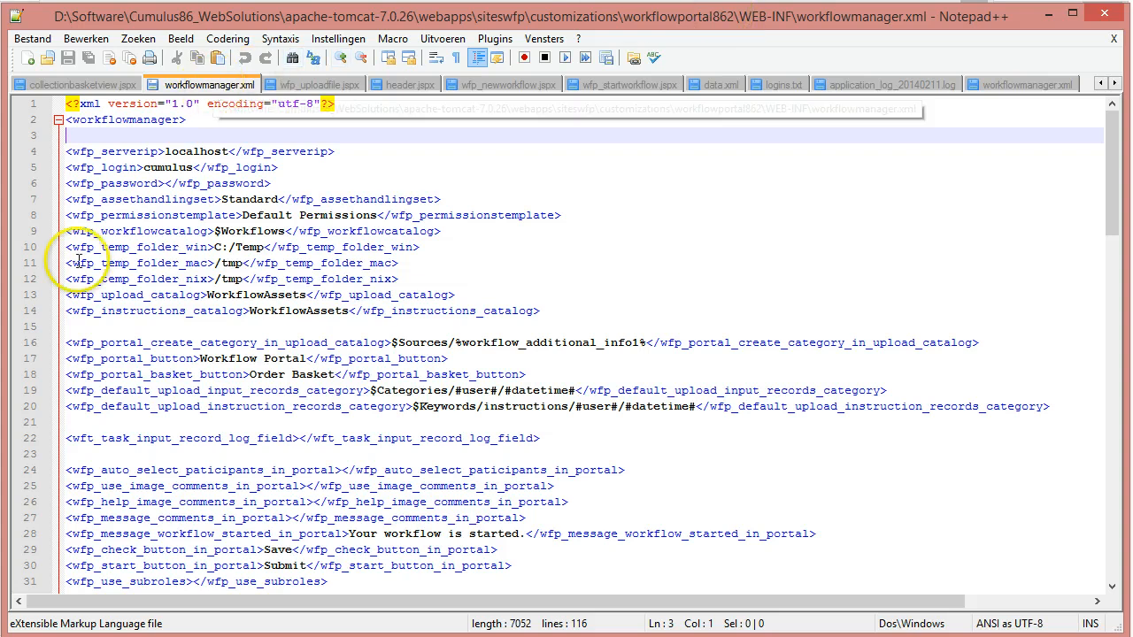
{"action": "left_click", "coordinate": [989, 84]}
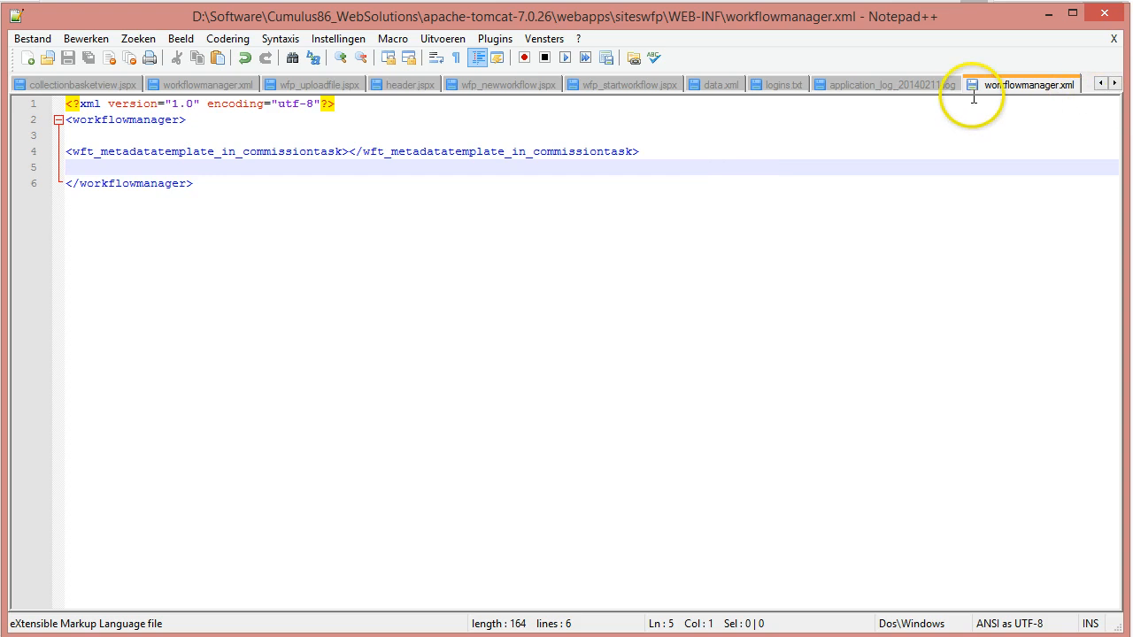
{"action": "left_click", "coordinate": [211, 85]}
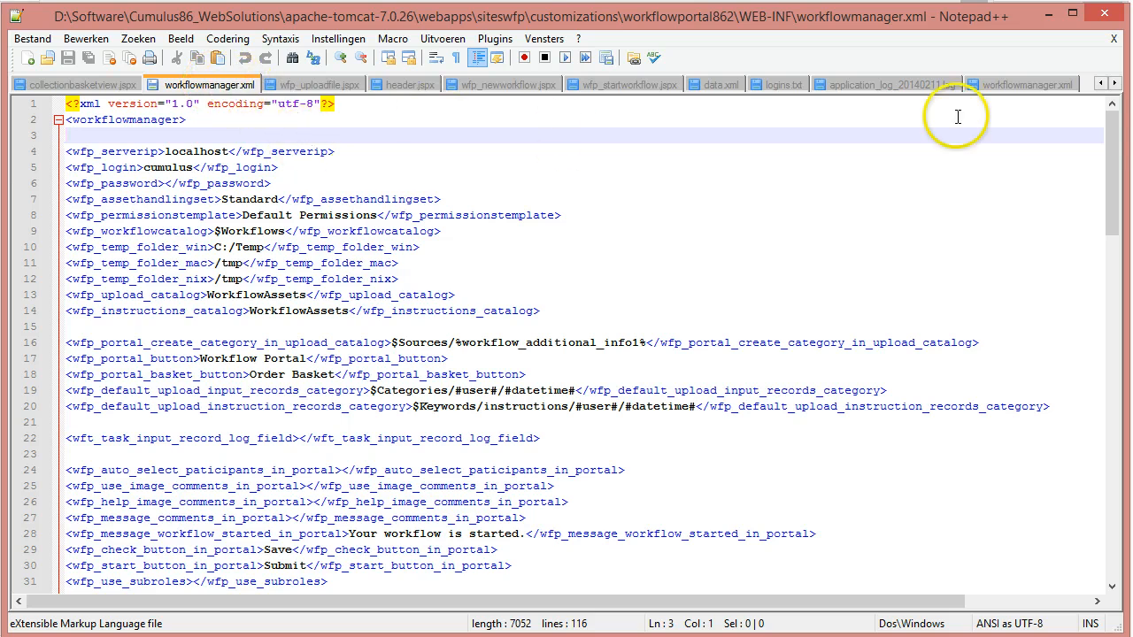
{"action": "left_click", "coordinate": [1022, 85]}
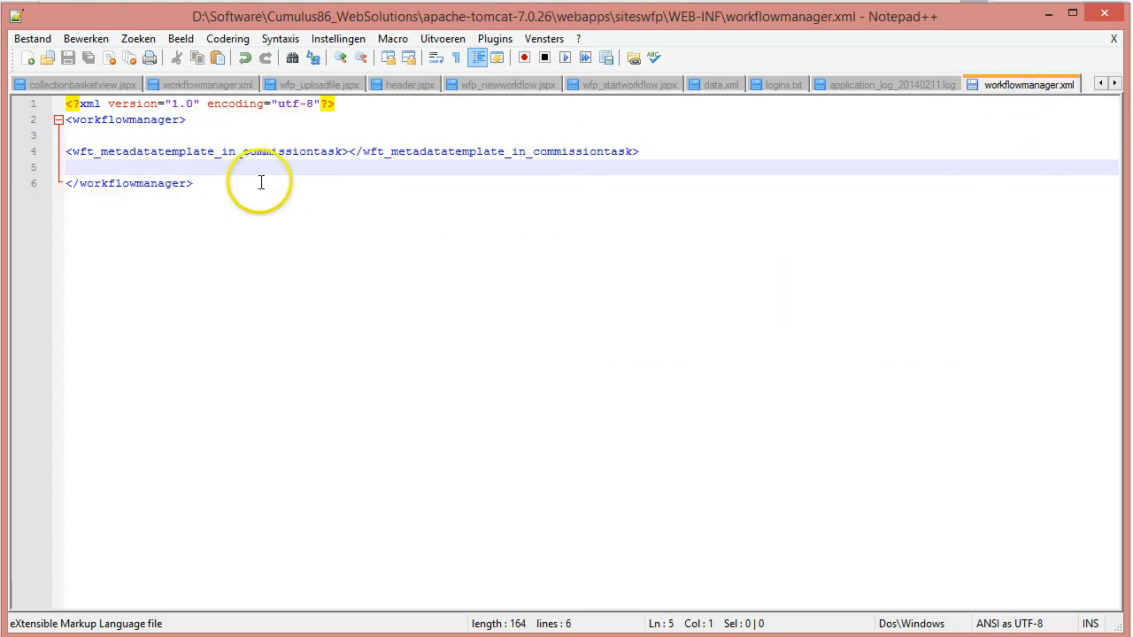
Copy the wft_metadatatemplate_in_commissiontask line, remove it from siteswfp\WEB-INF\workflowmanager.xml, save the file and return to Cumulus.
{"action": "left_click", "coordinate": [351, 151]}
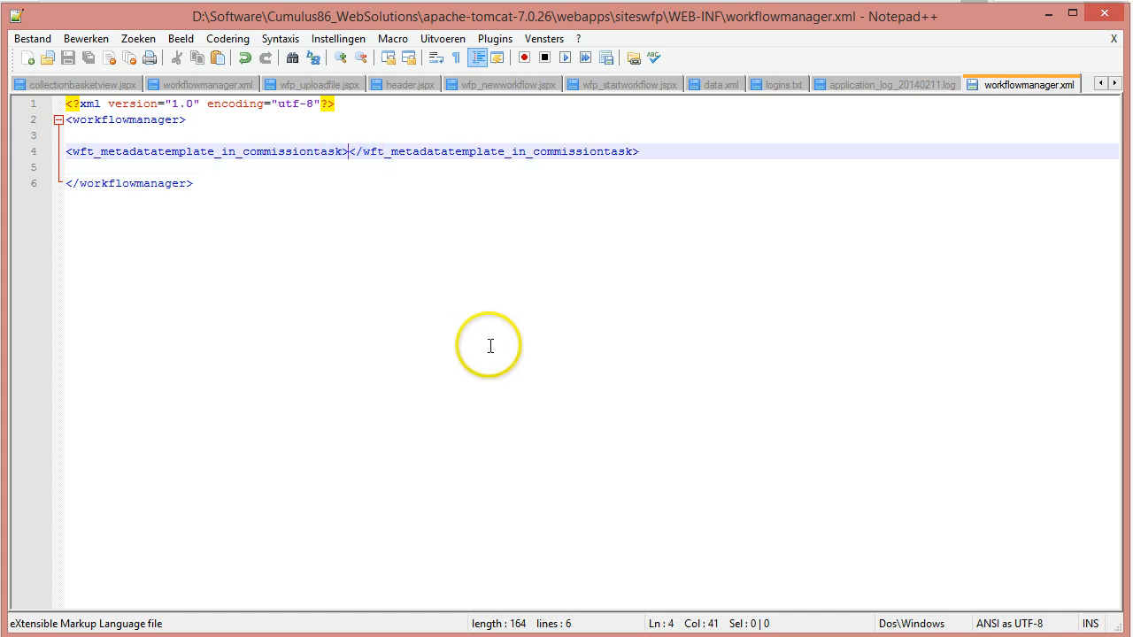
{"action": "left_click_drag", "start_coordinate": [641, 151], "coordinate": [63, 150]}
{"action": "key", "text": "ctrl+c"}
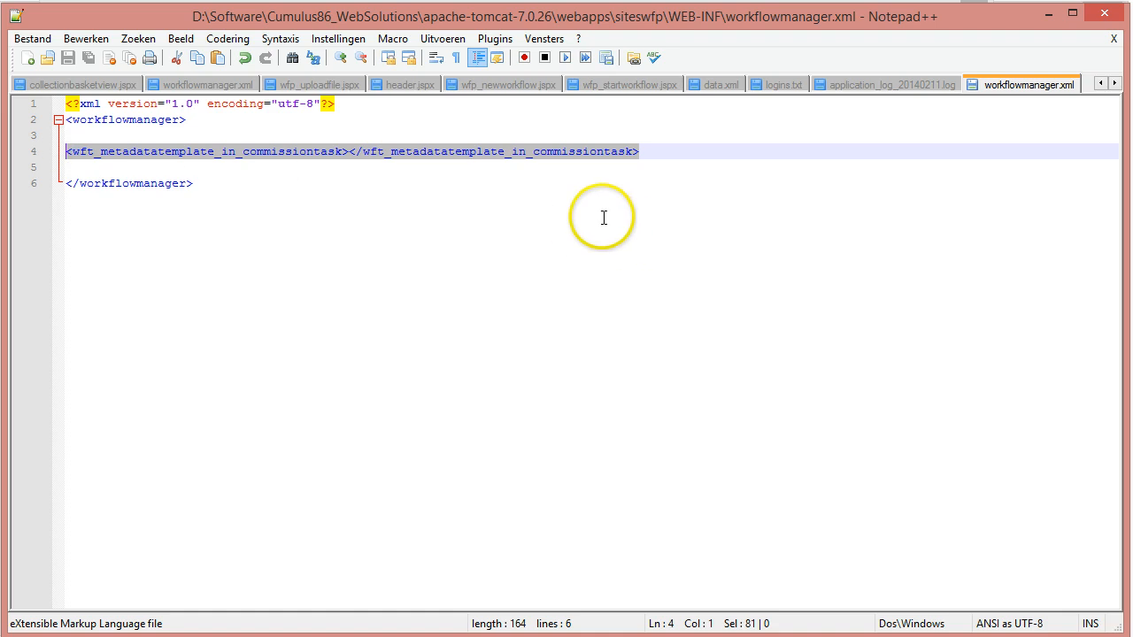
{"action": "key", "text": "Delete"}
{"action": "key", "text": "ctrl+s"}
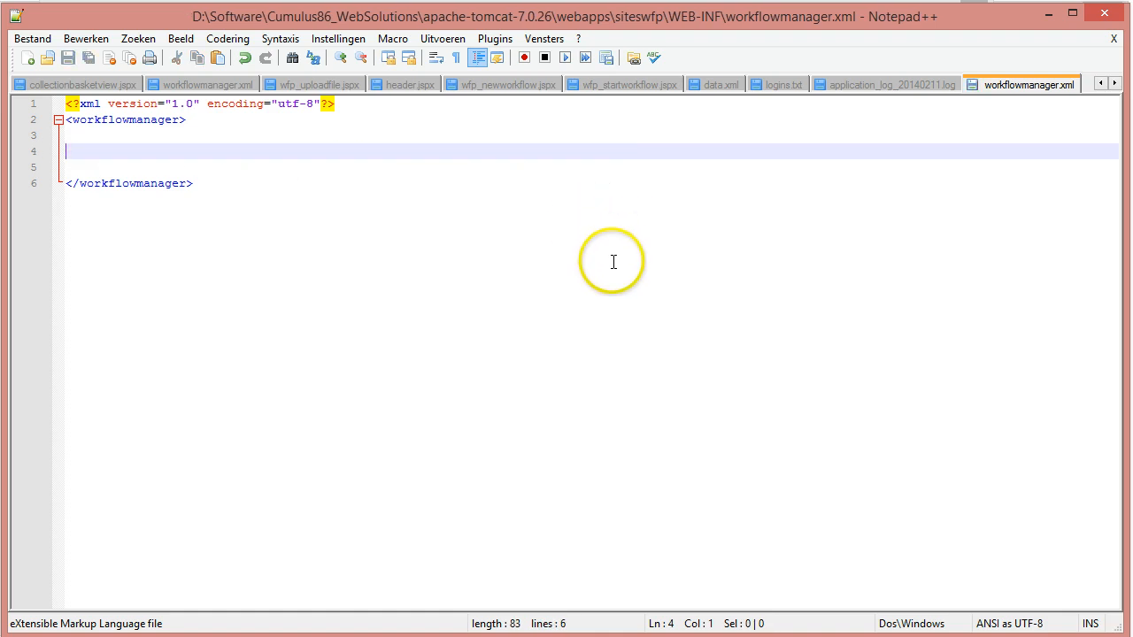
{"action": "left_click", "coordinate": [1048, 16]}
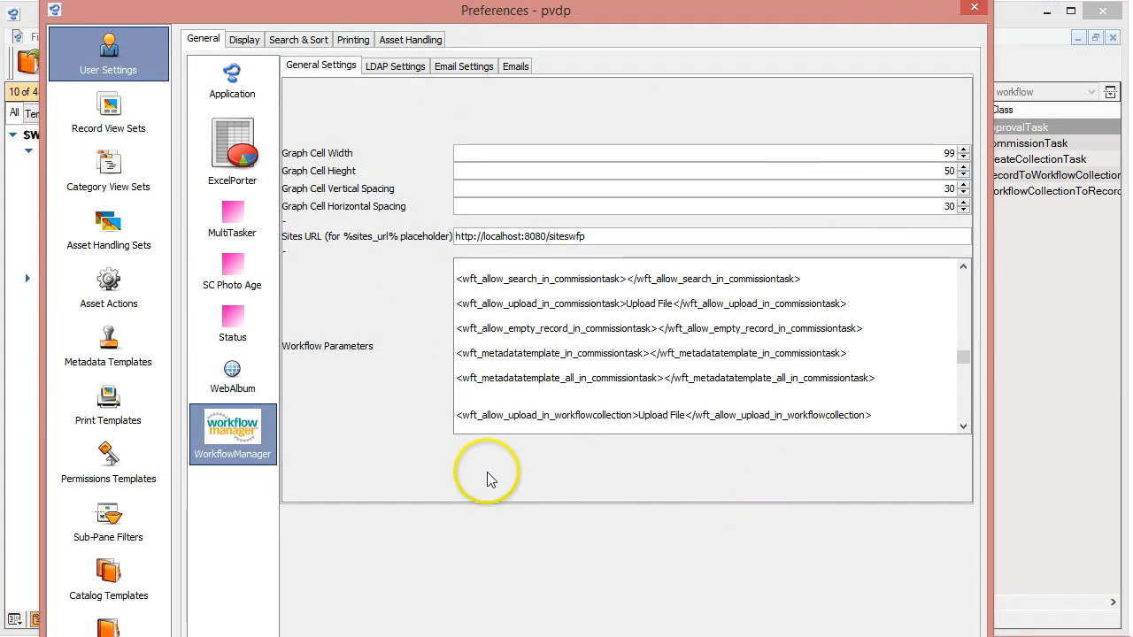
Open the Training-5-Set Field Value category's information in the workflow view, and paste the copied line into its Workflow Parameters.
{"action": "left_click", "coordinate": [650, 354]}
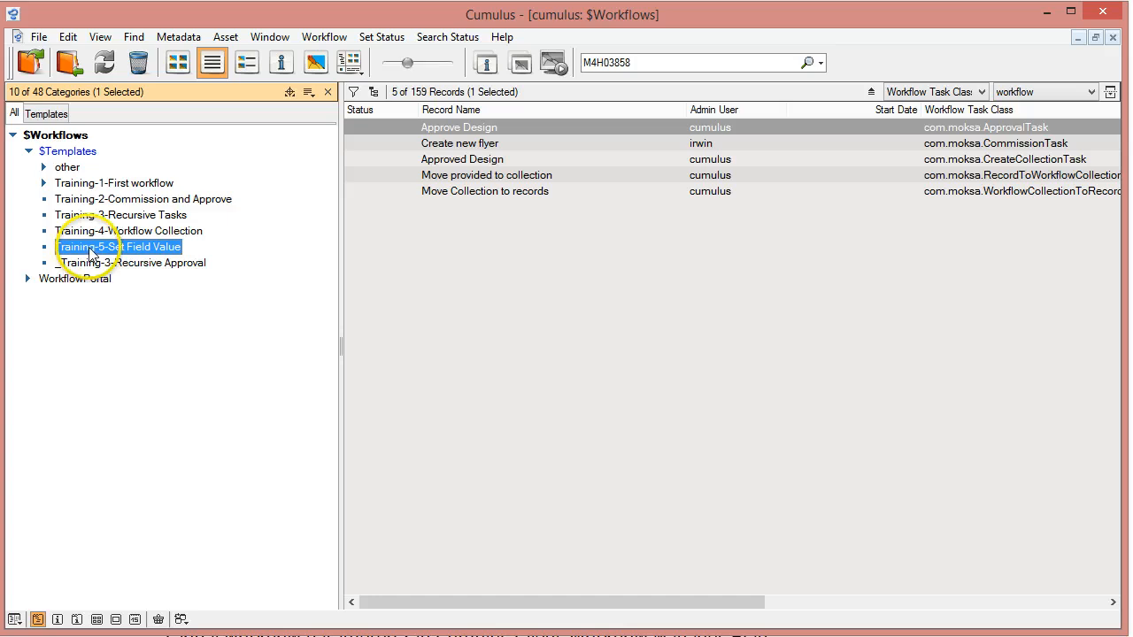
{"action": "right_click", "coordinate": [91, 252]}
{"action": "left_click", "coordinate": [111, 257]}
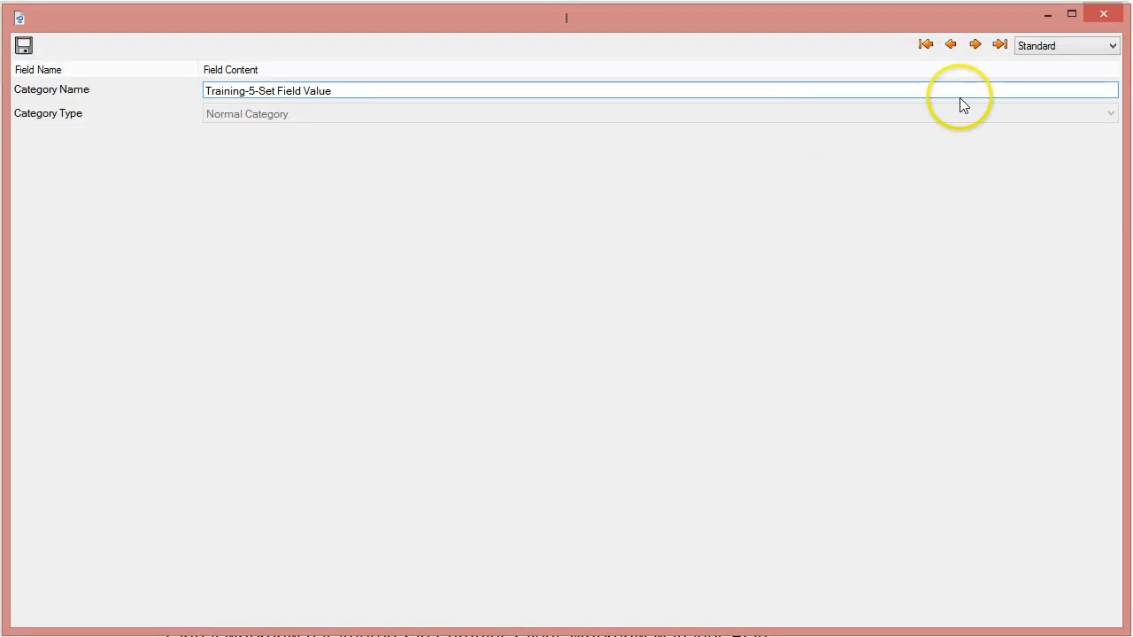
{"action": "left_click", "coordinate": [1112, 45]}
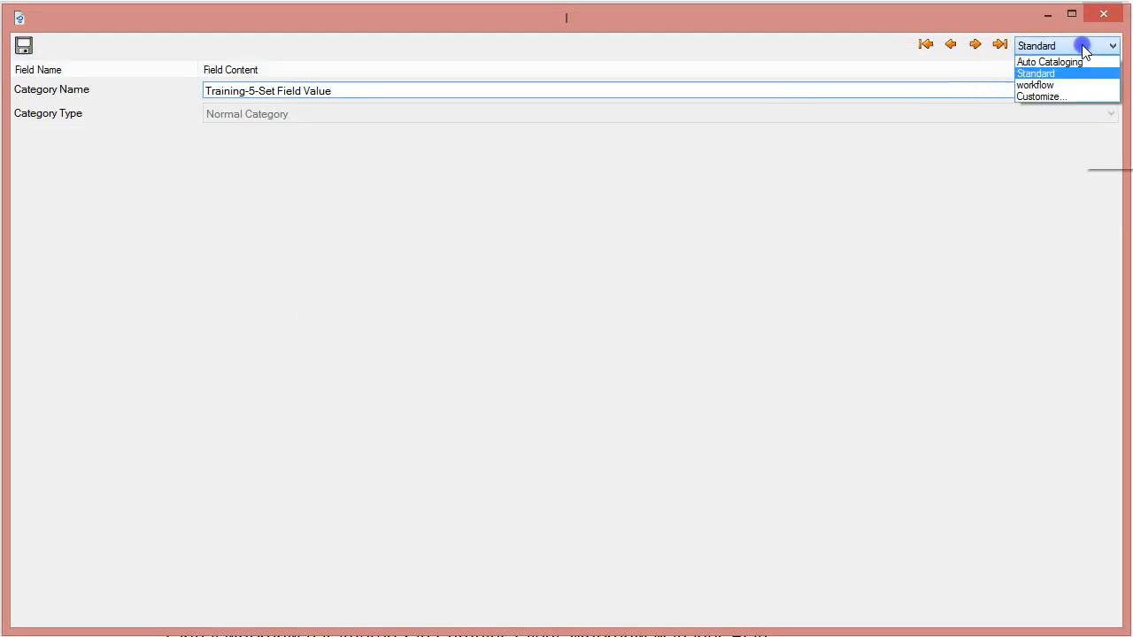
{"action": "left_click", "coordinate": [1037, 85]}
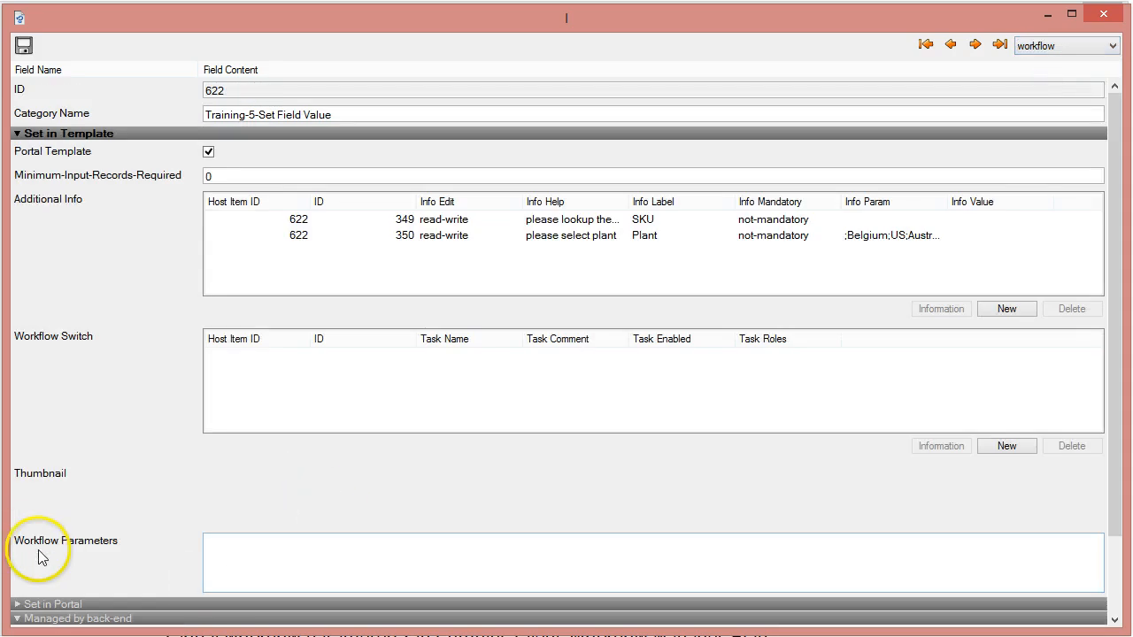
{"action": "left_click", "coordinate": [332, 541]}
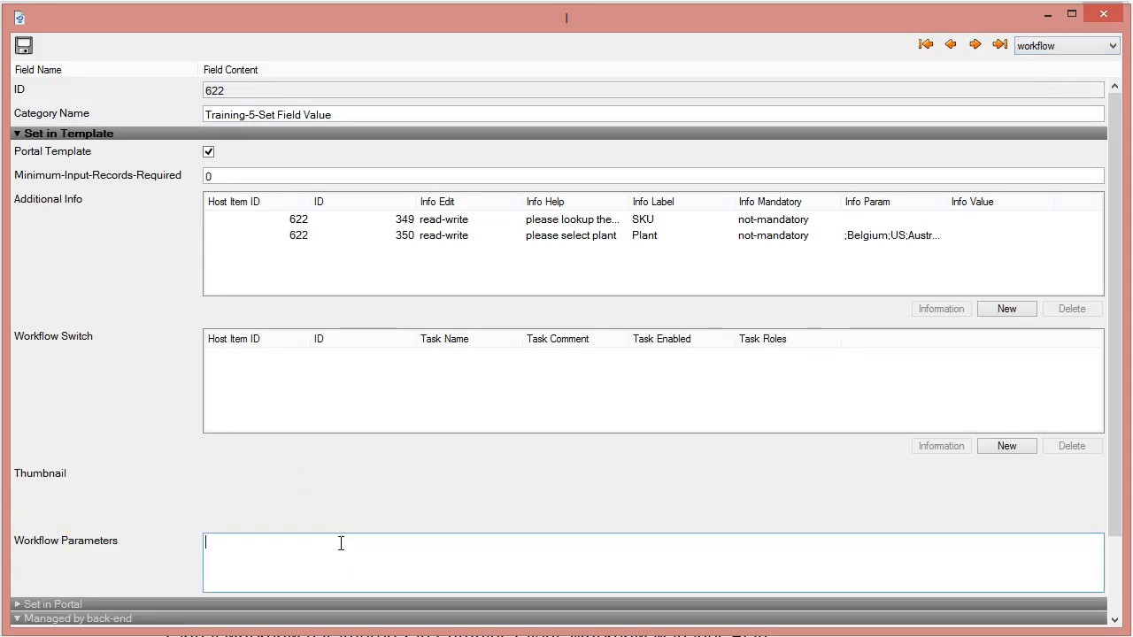
{"action": "key", "text": "ctrl+v"}
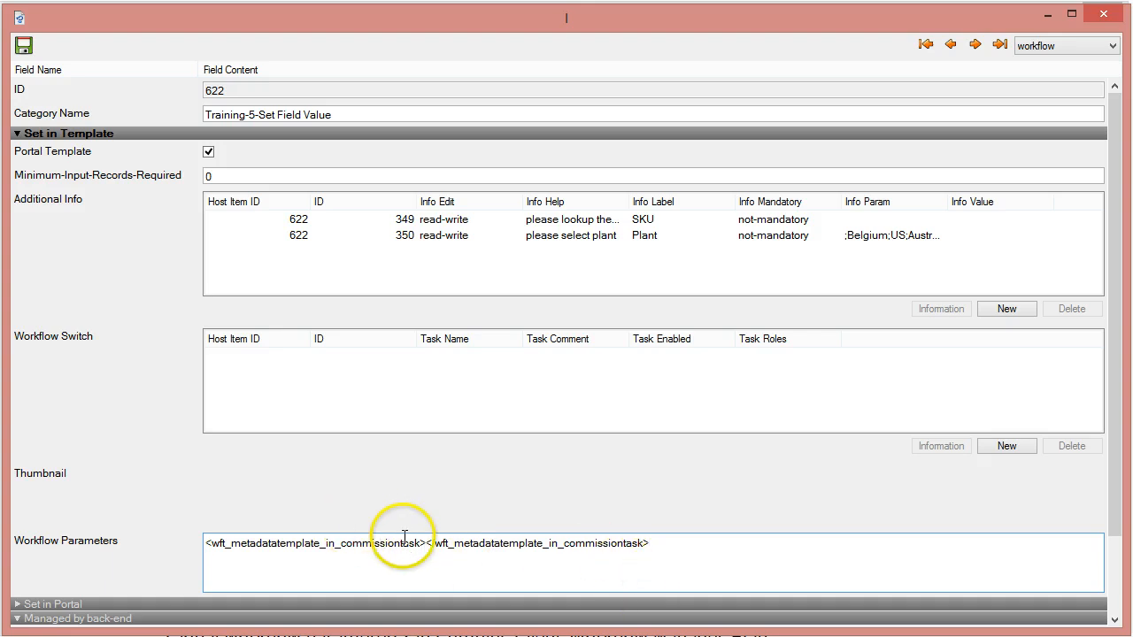
Set the wft_metadatatemplate_in_commissiontask value to CommissionTemplate, save the category and close its information window.
{"action": "left_click", "coordinate": [425, 544]}
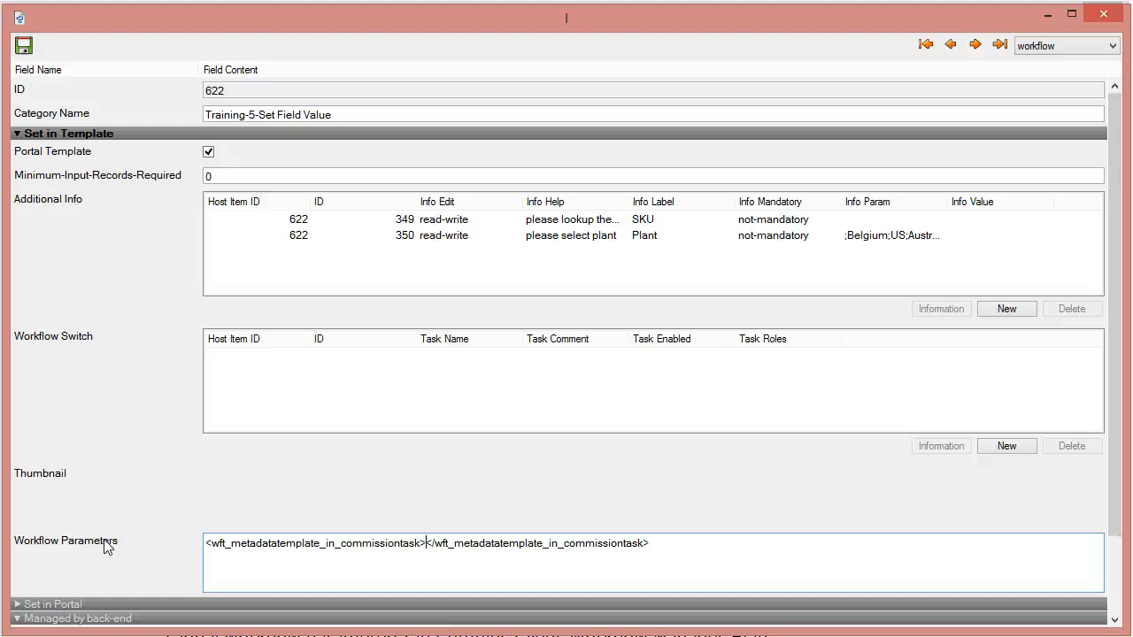
{"action": "type", "text": "C"}
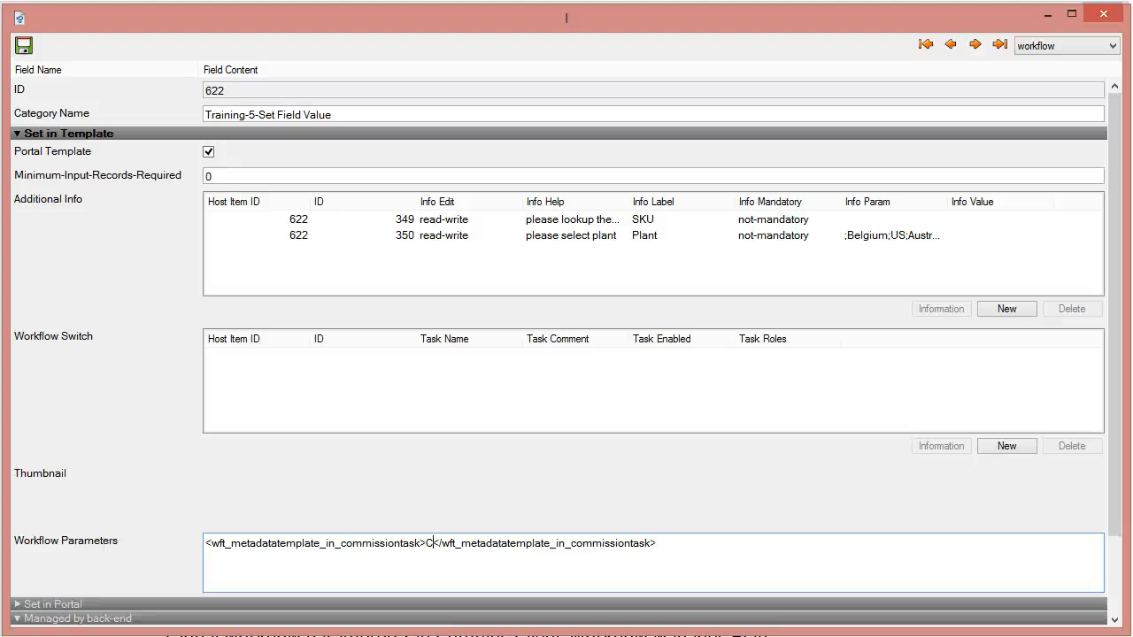
{"action": "type", "text": "ommio"}
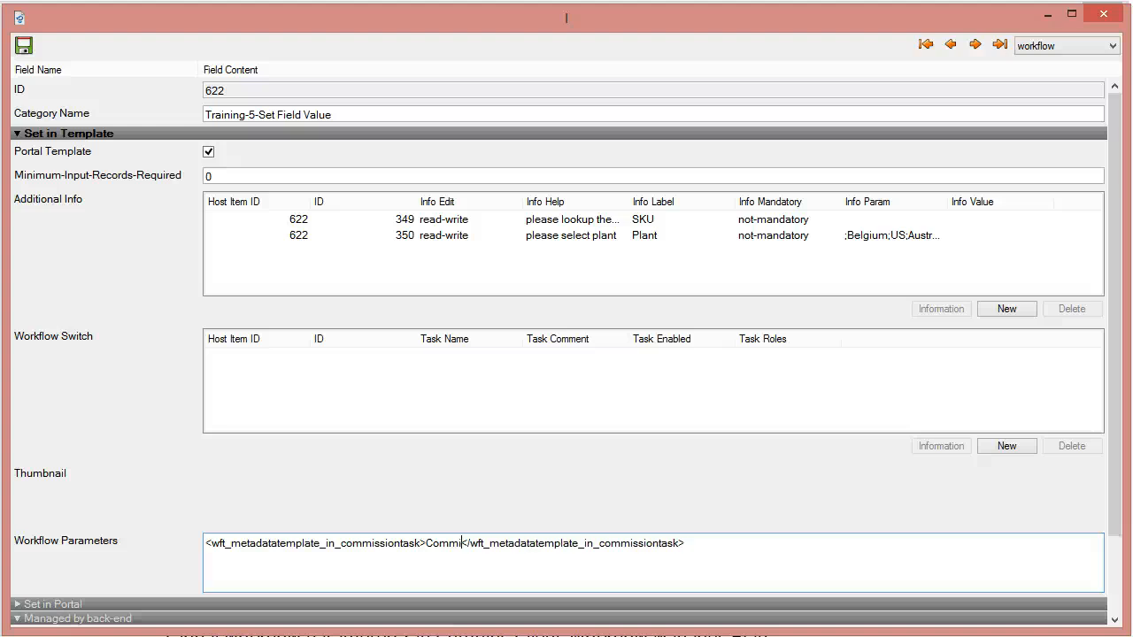
{"action": "type", "text": "n"}
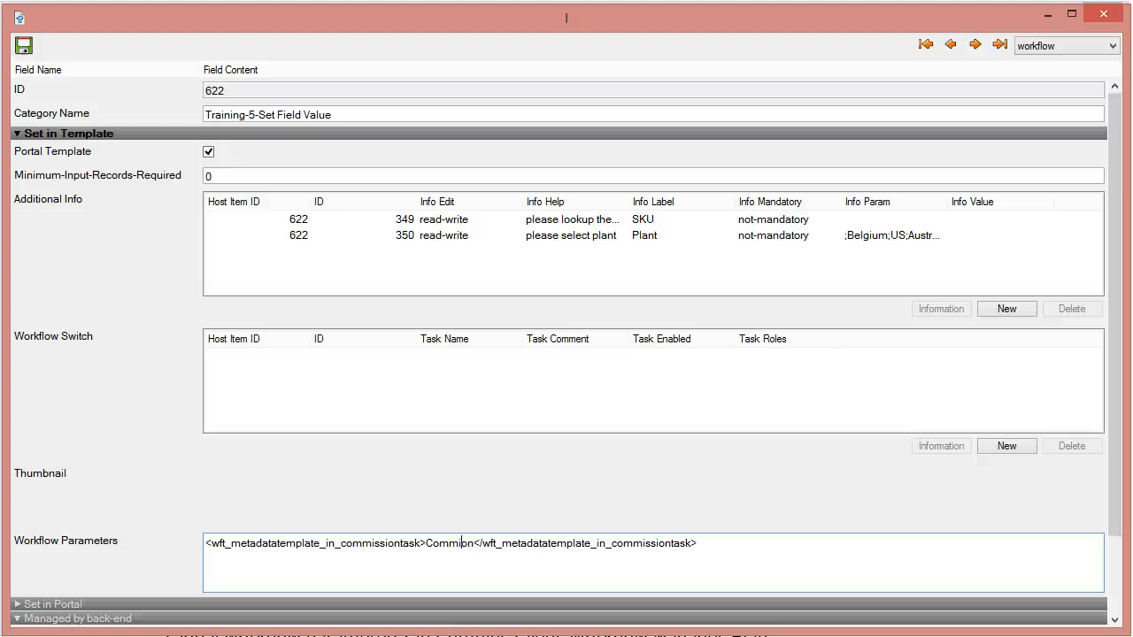
{"action": "key", "text": "Left"}
{"action": "key", "text": "Left"}
{"action": "type", "text": "ssion"}
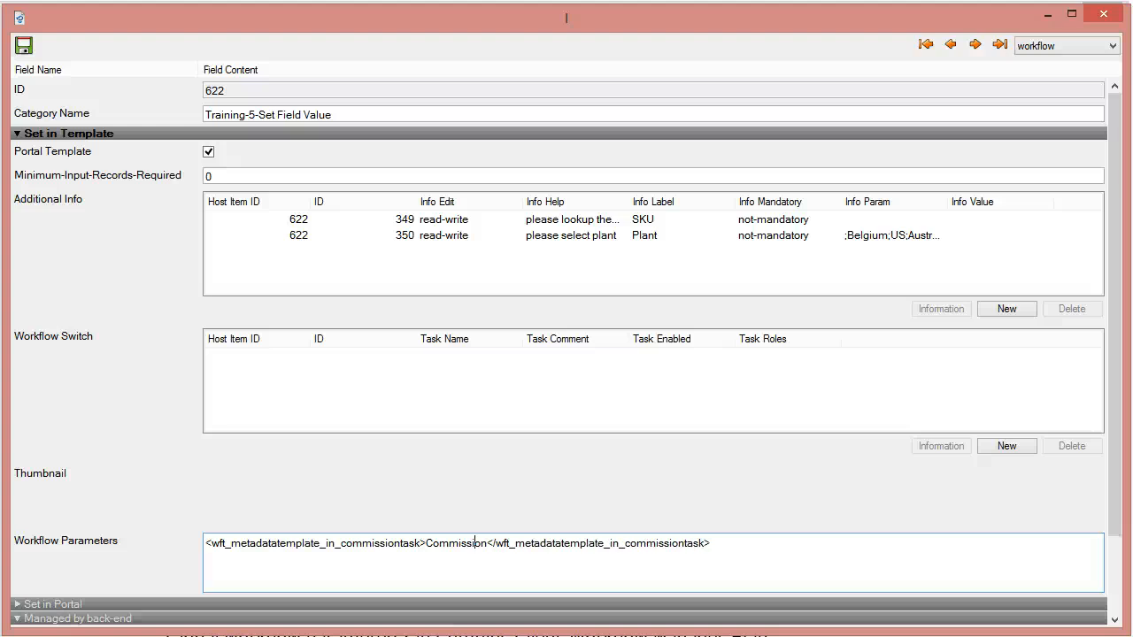
{"action": "type", "text": "Template"}
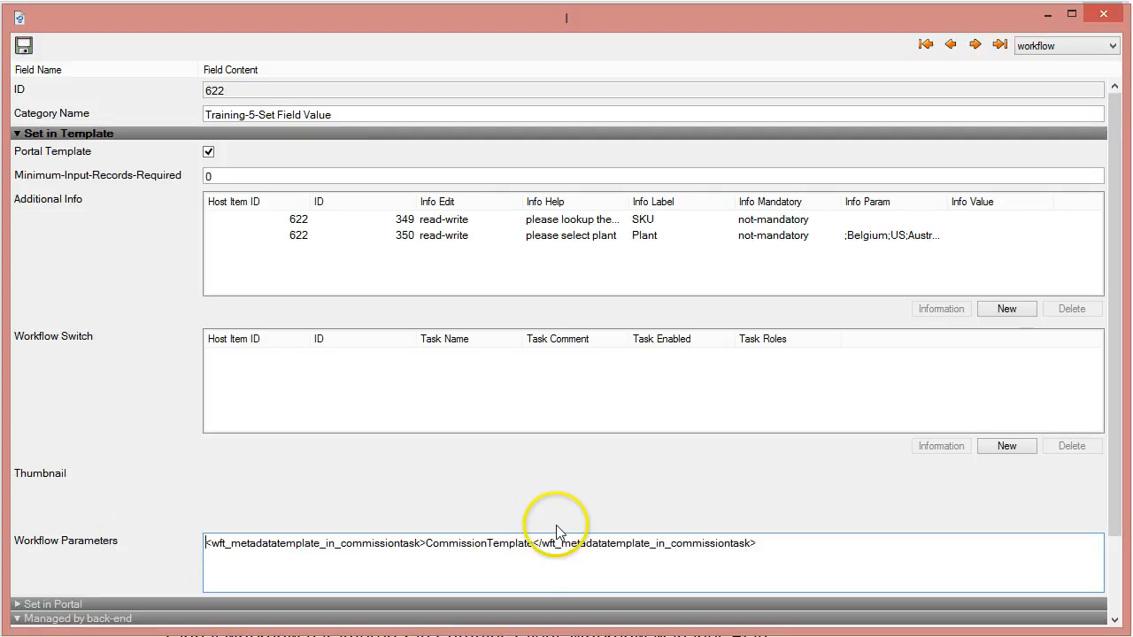
{"action": "key", "text": "ctrl+a"}
{"action": "left_click", "coordinate": [512, 550]}
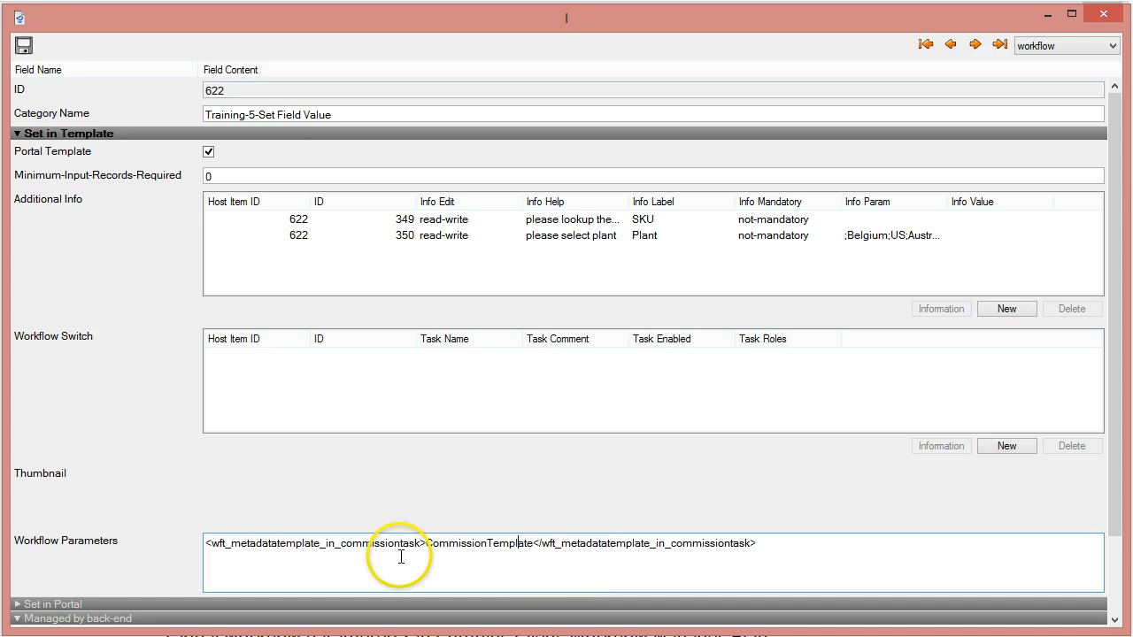
{"action": "left_click_drag", "start_coordinate": [426, 544], "coordinate": [534, 540]}
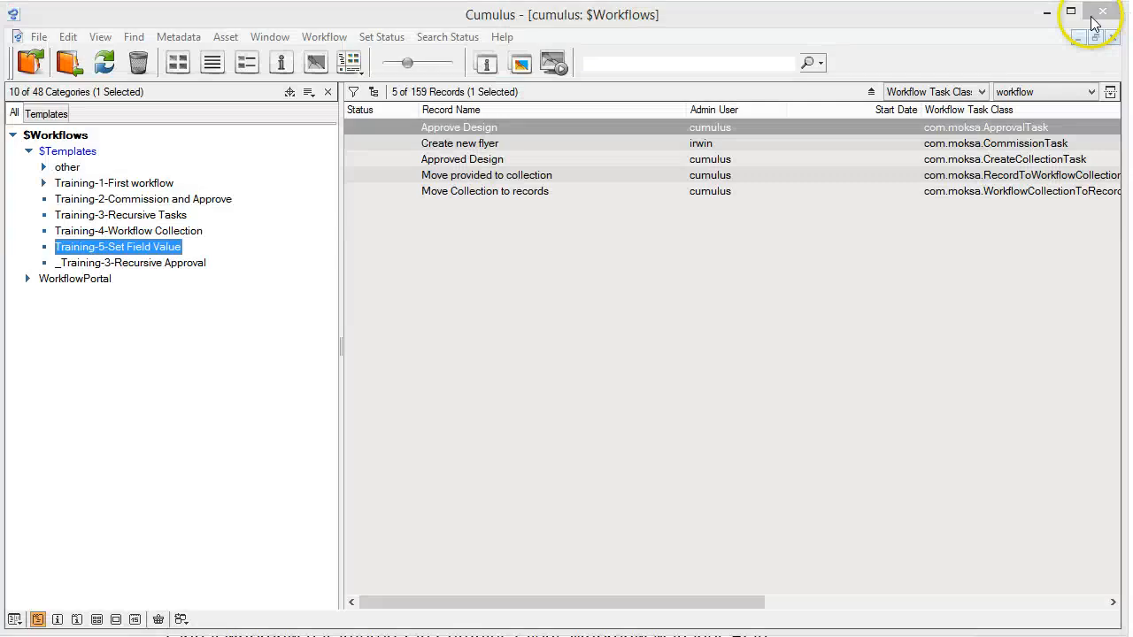
{"action": "left_click", "coordinate": [1103, 14]}
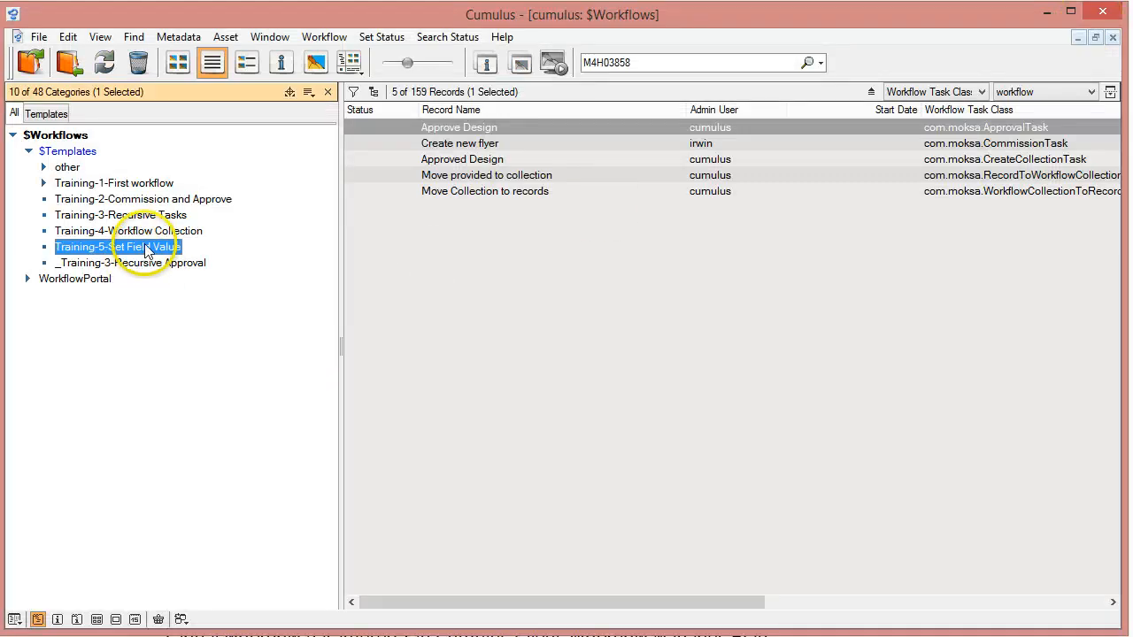
Open the metadata templates in the preferences and examine the Notes and Status fields of CommissionTemplate.
{"action": "left_click", "coordinate": [289, 92]}
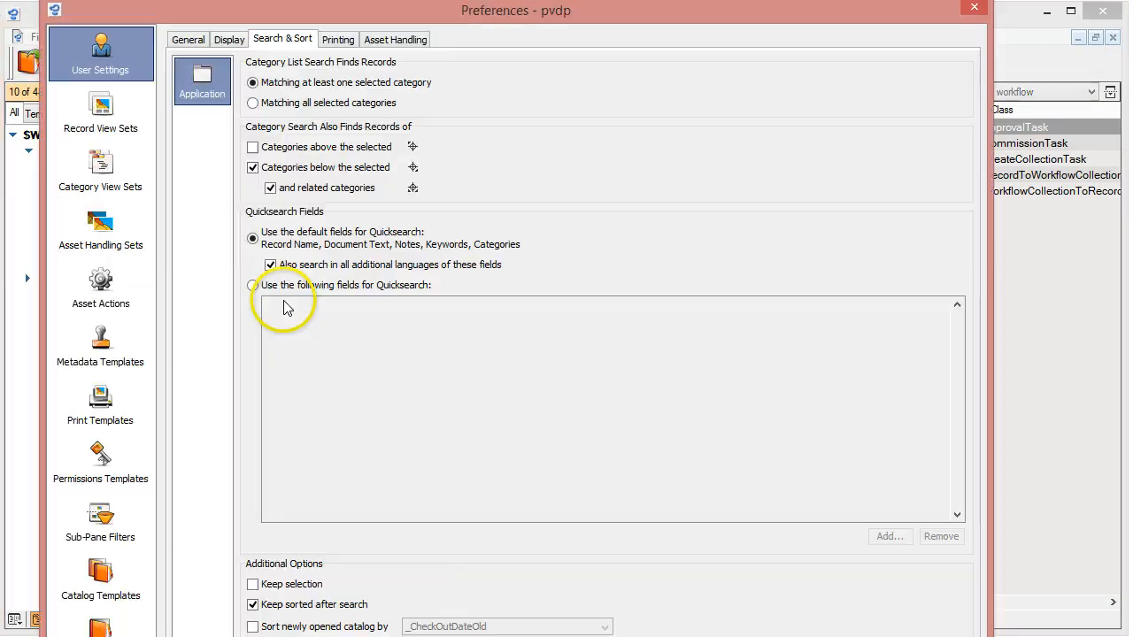
{"action": "left_click", "coordinate": [120, 352]}
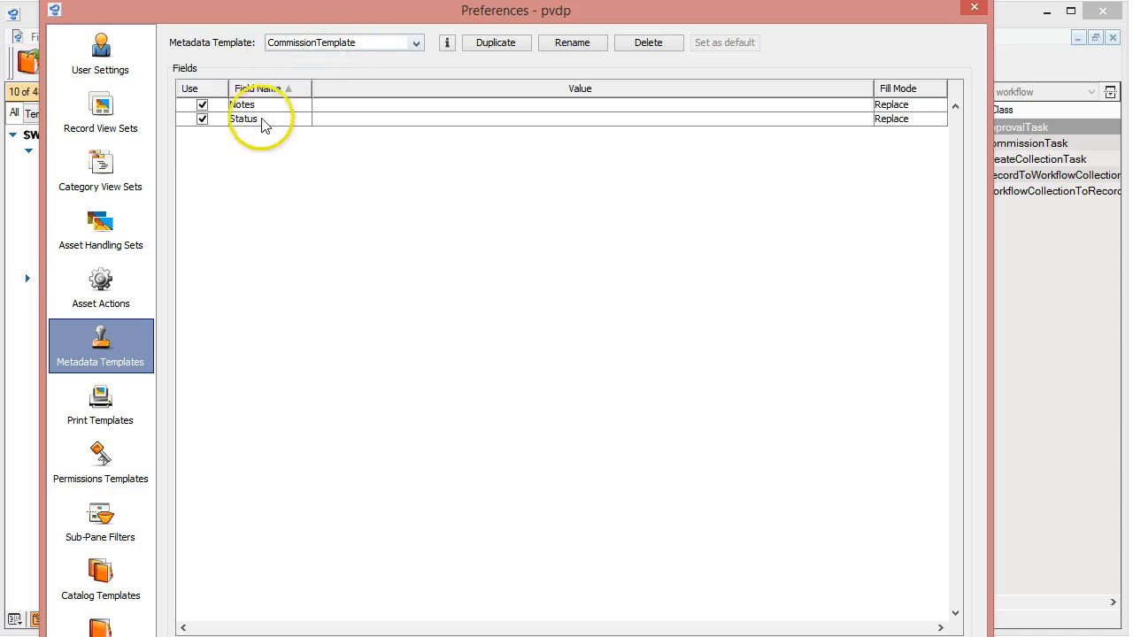
{"action": "left_click", "coordinate": [327, 104]}
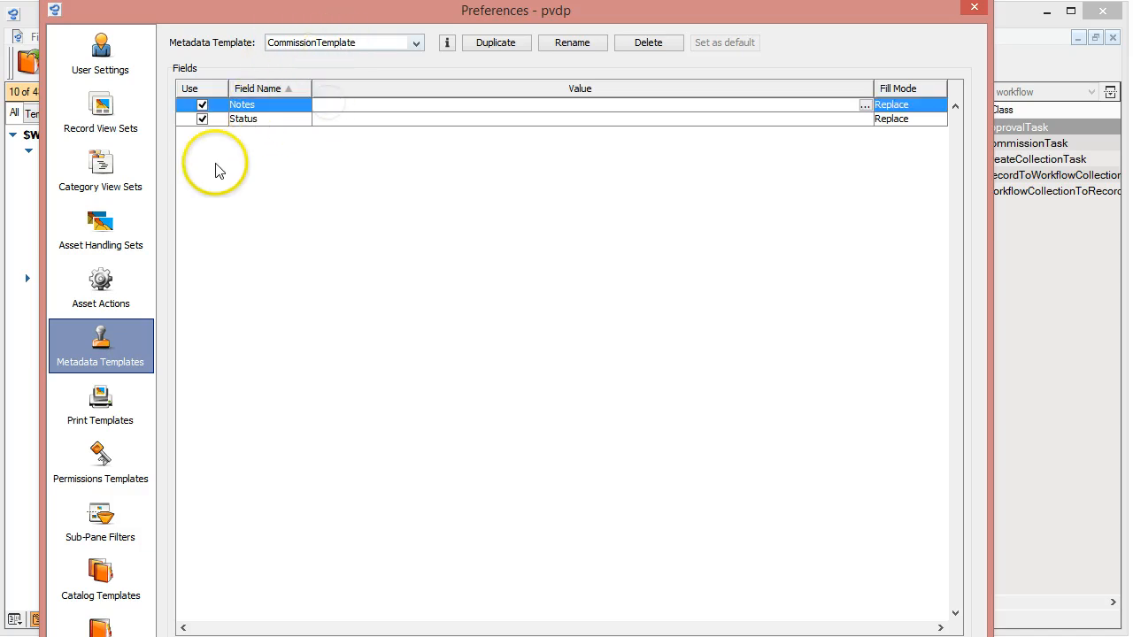
Open the information window of the Create new flyer commission task in the Training-5-Set Field Value category.
{"action": "left_click", "coordinate": [451, 119]}
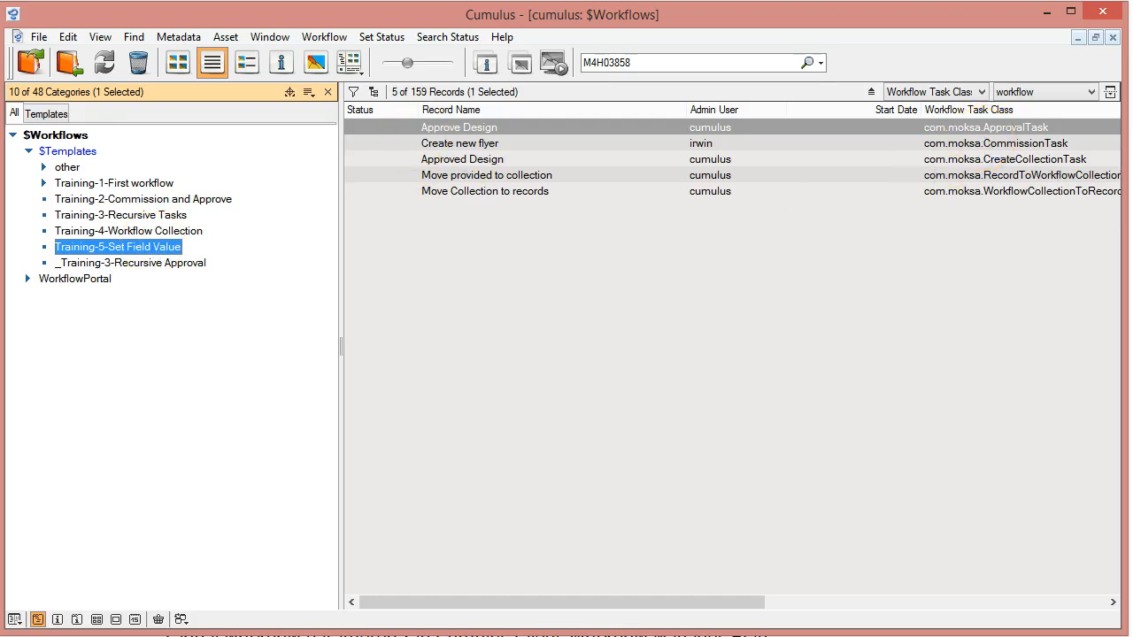
{"action": "left_click", "coordinate": [988, 142]}
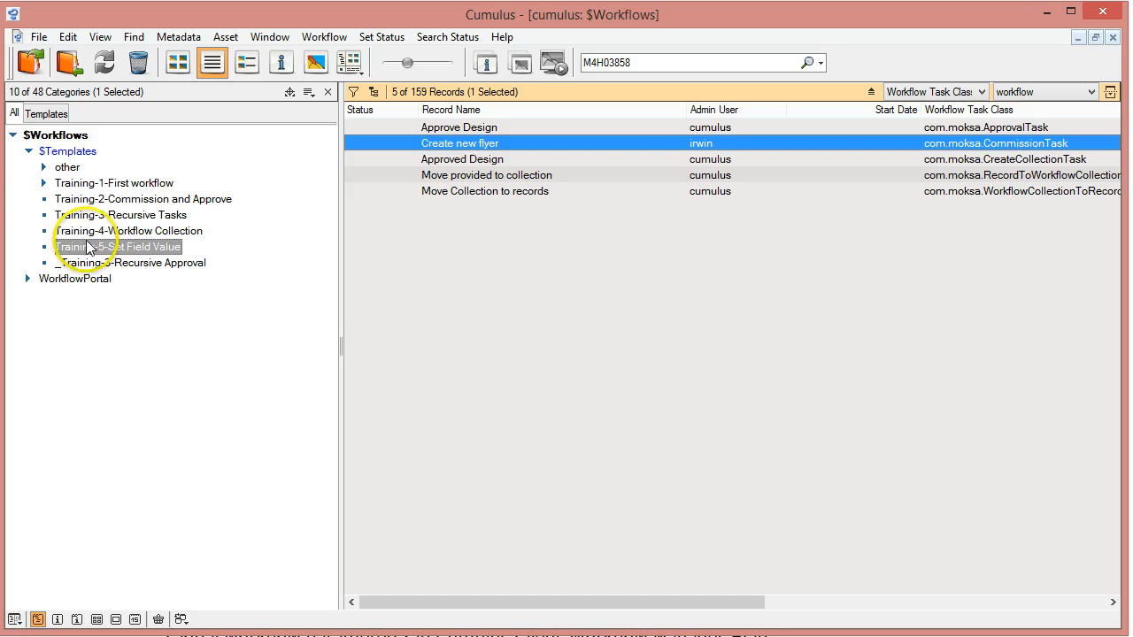
{"action": "left_click", "coordinate": [114, 246]}
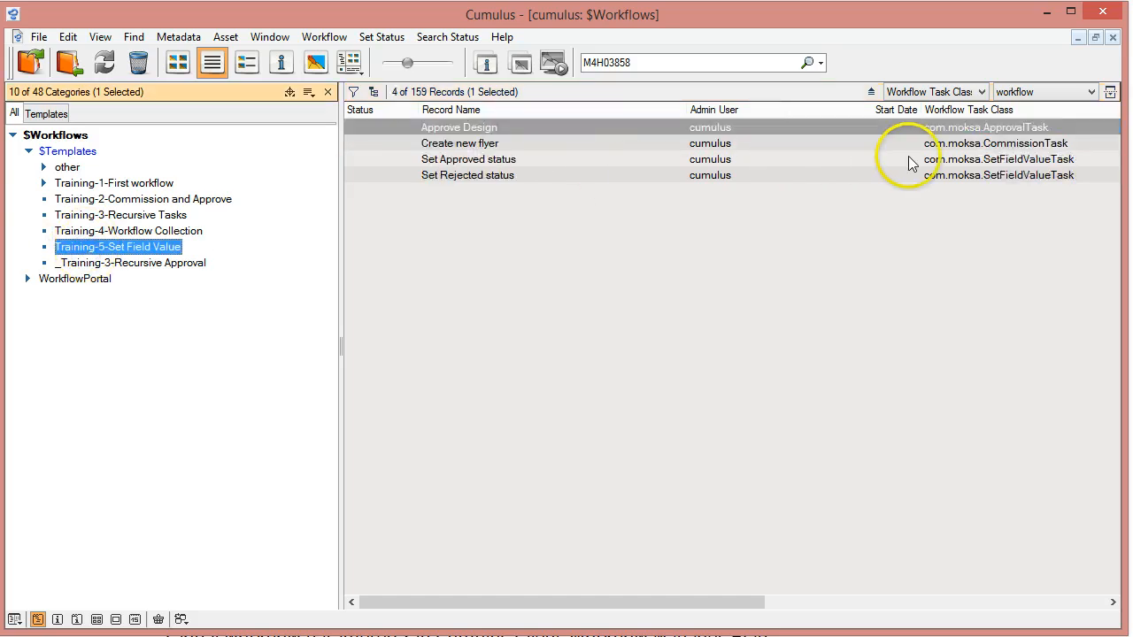
{"action": "left_click", "coordinate": [999, 143]}
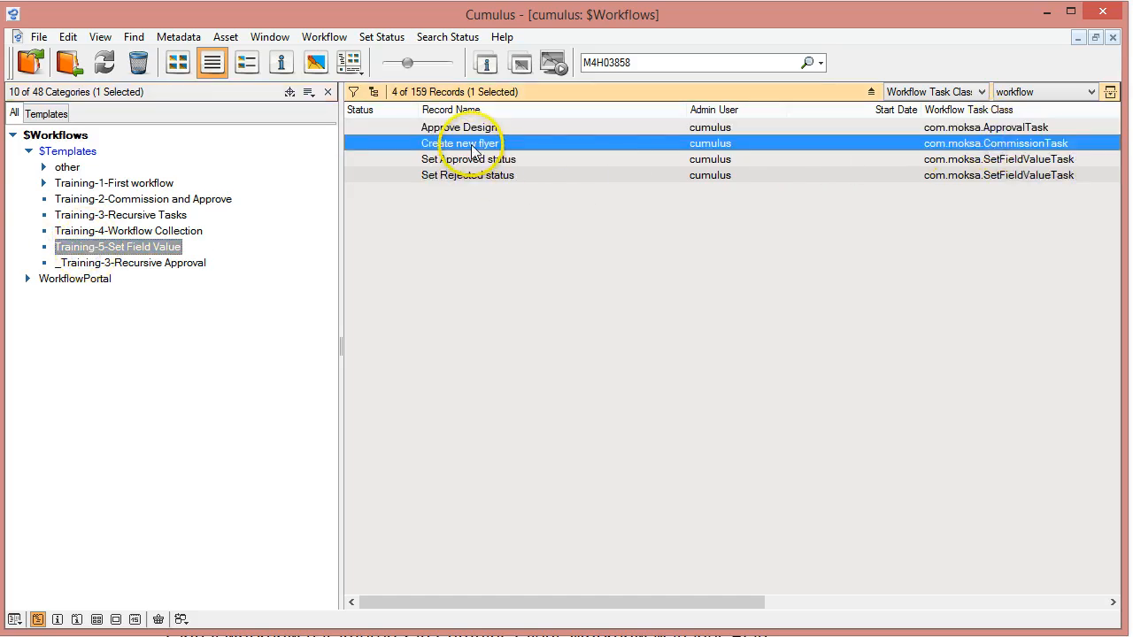
{"action": "right_click", "coordinate": [486, 145]}
{"action": "left_click", "coordinate": [524, 157]}
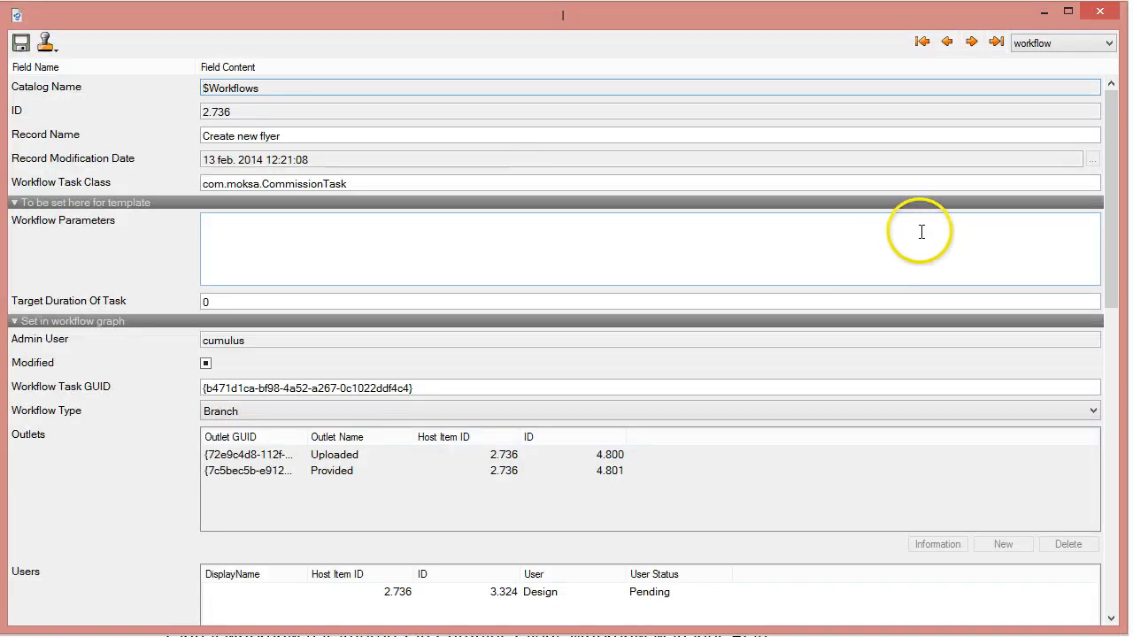
Paste the empty wft_metadatatemplate_in_commissiontask line into the task's Workflow Parameters, remove it again, and close the information window without saving.
{"action": "left_click", "coordinate": [253, 233]}
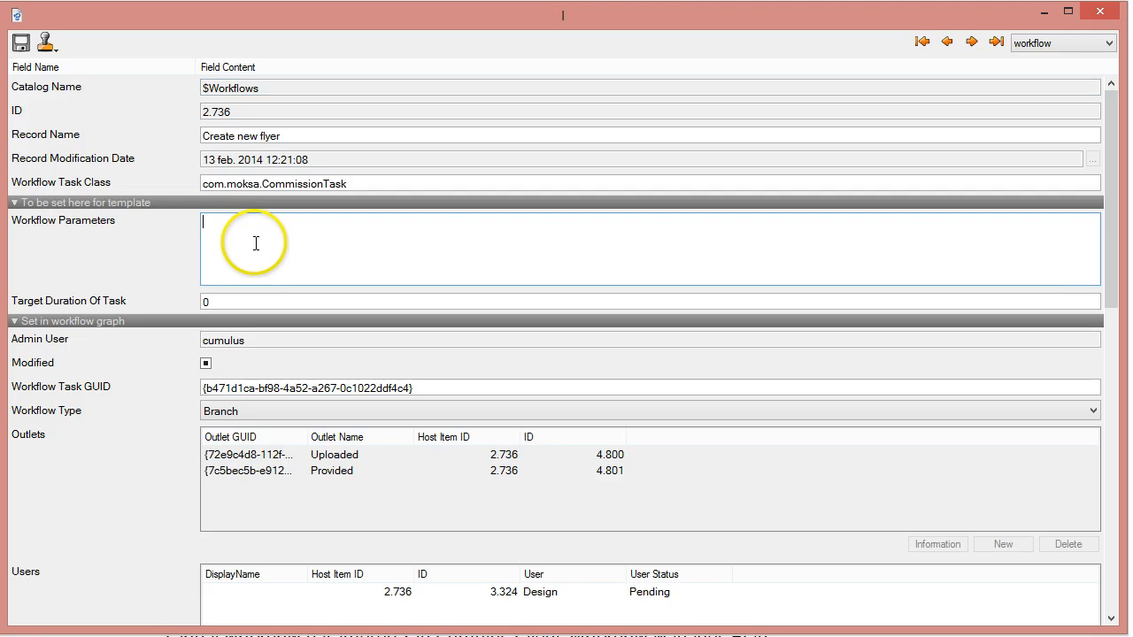
{"action": "type", "text": "<wft_metadatatemplate_in_commissiontask></wft_metadatatemplate_in_commissiontask>"}
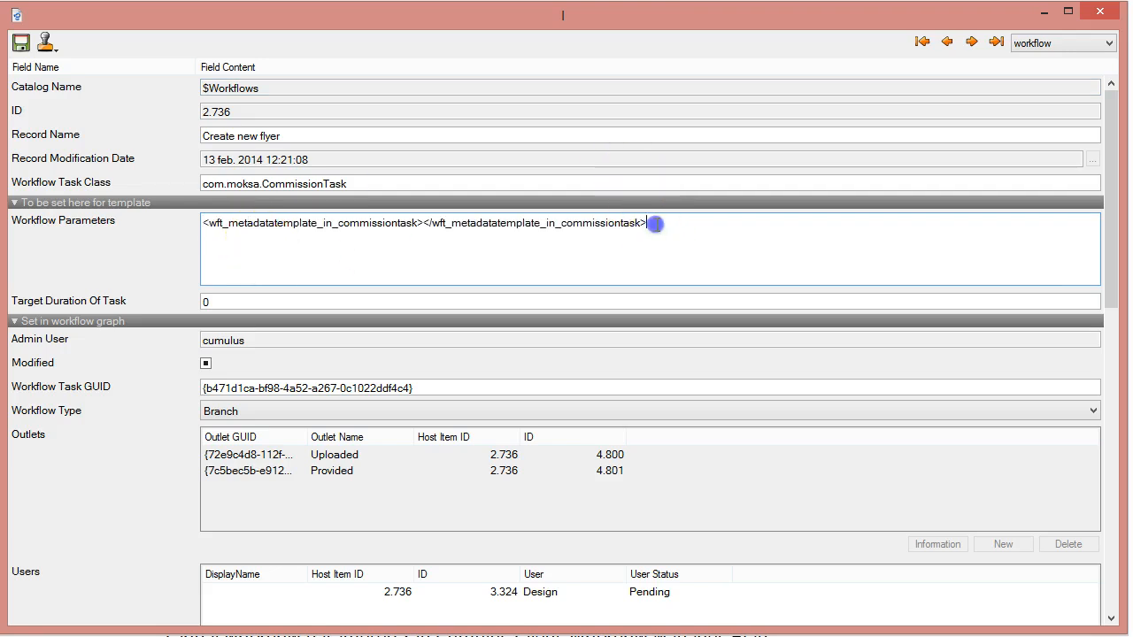
{"action": "left_click_drag", "start_coordinate": [651, 221], "coordinate": [169, 217]}
{"action": "key", "text": "Delete"}
{"action": "left_click", "coordinate": [450, 256]}
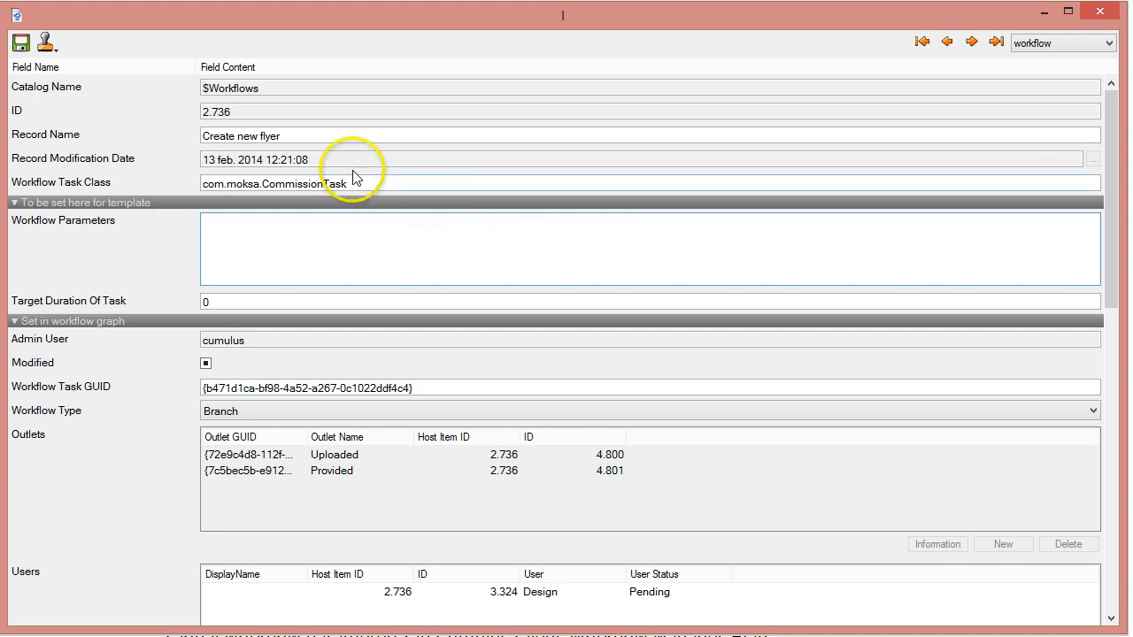
{"action": "left_click", "coordinate": [1089, 22]}
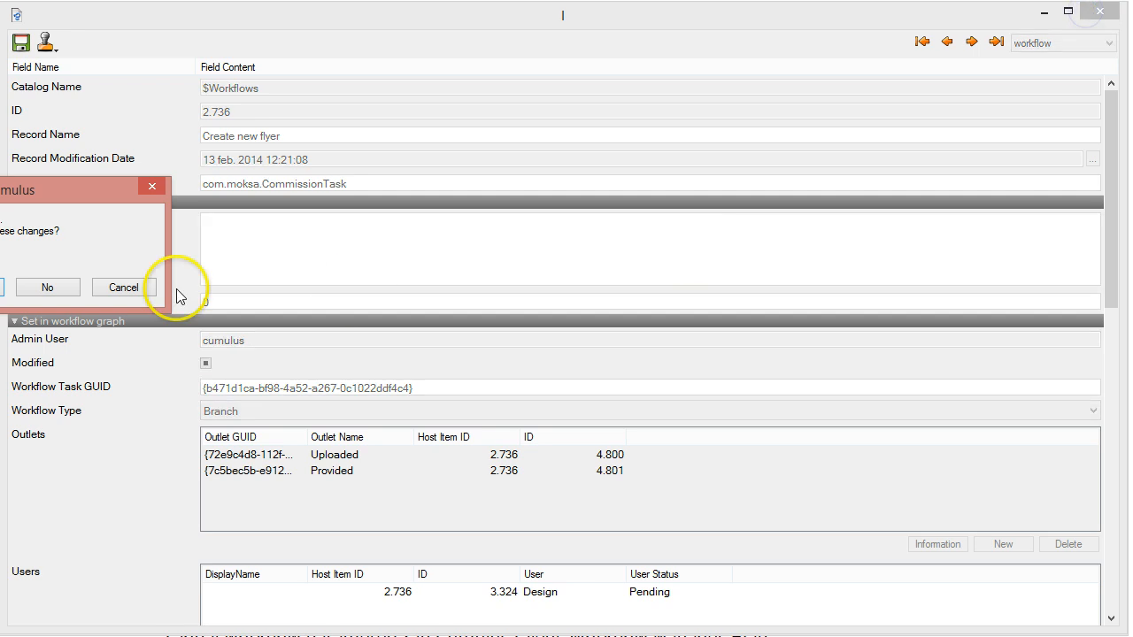
{"action": "left_click", "coordinate": [77, 291]}
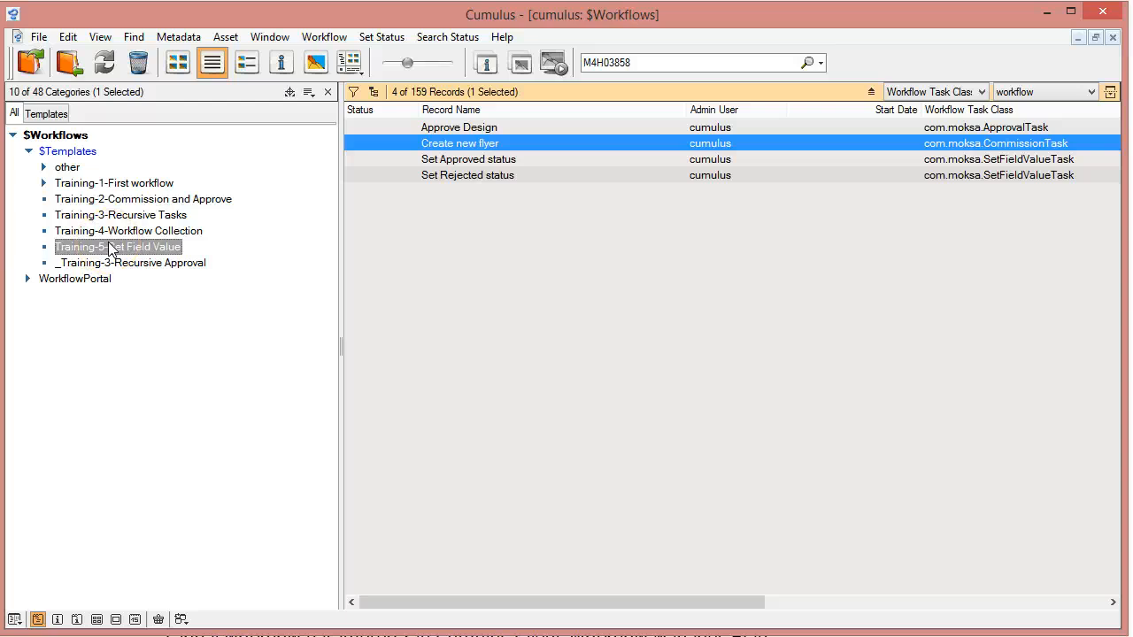
Switch to the Exercise 5 training document and review the four workflow parameter levels and the Enable Edit in a task section.
{"action": "right_click", "coordinate": [518, 149]}
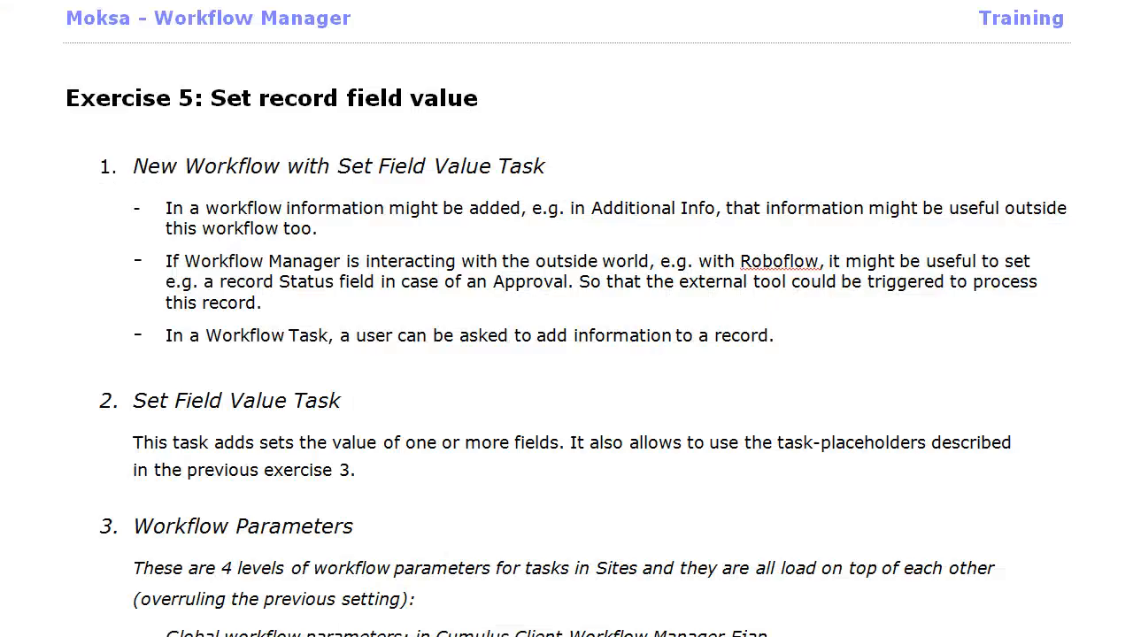
{"action": "scroll", "coordinate": [673, 389], "scroll_direction": "down", "scroll_amount": 5}
{"action": "scroll", "coordinate": [673, 358], "scroll_direction": "down", "scroll_amount": 1}
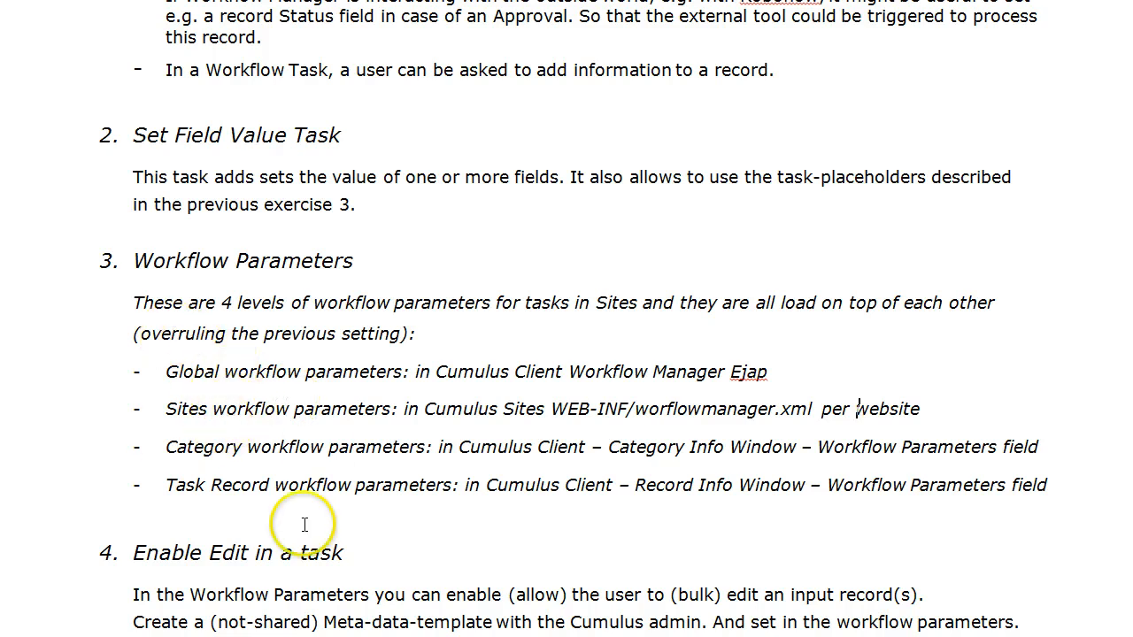
{"action": "scroll", "coordinate": [517, 405], "scroll_direction": "down", "scroll_amount": 5}
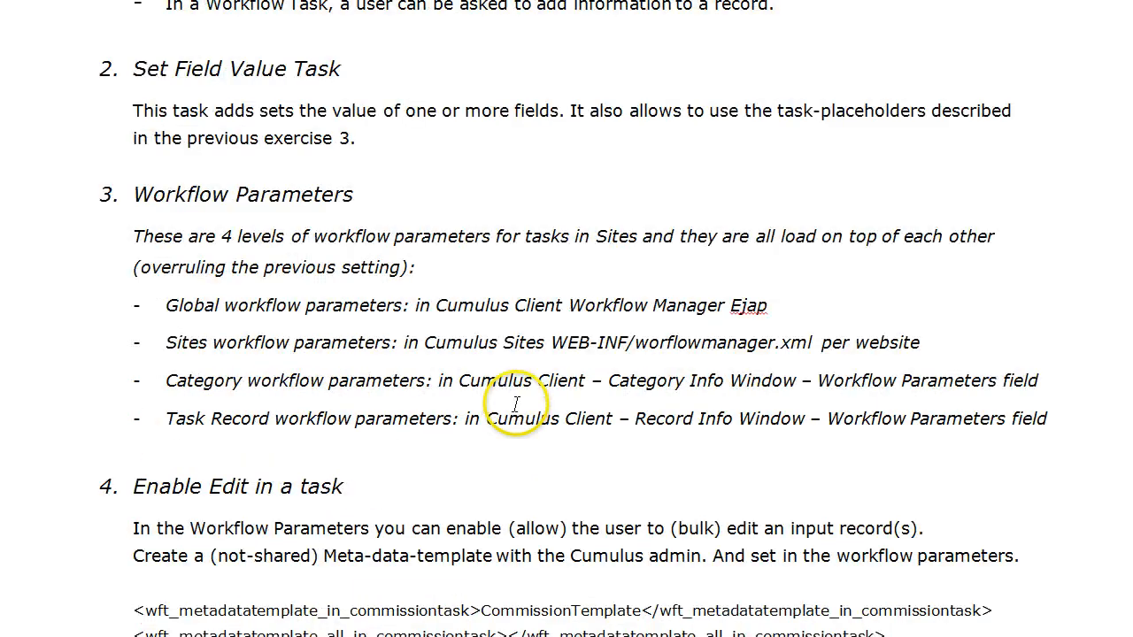
{"action": "scroll", "coordinate": [517, 405], "scroll_direction": "down", "scroll_amount": 3}
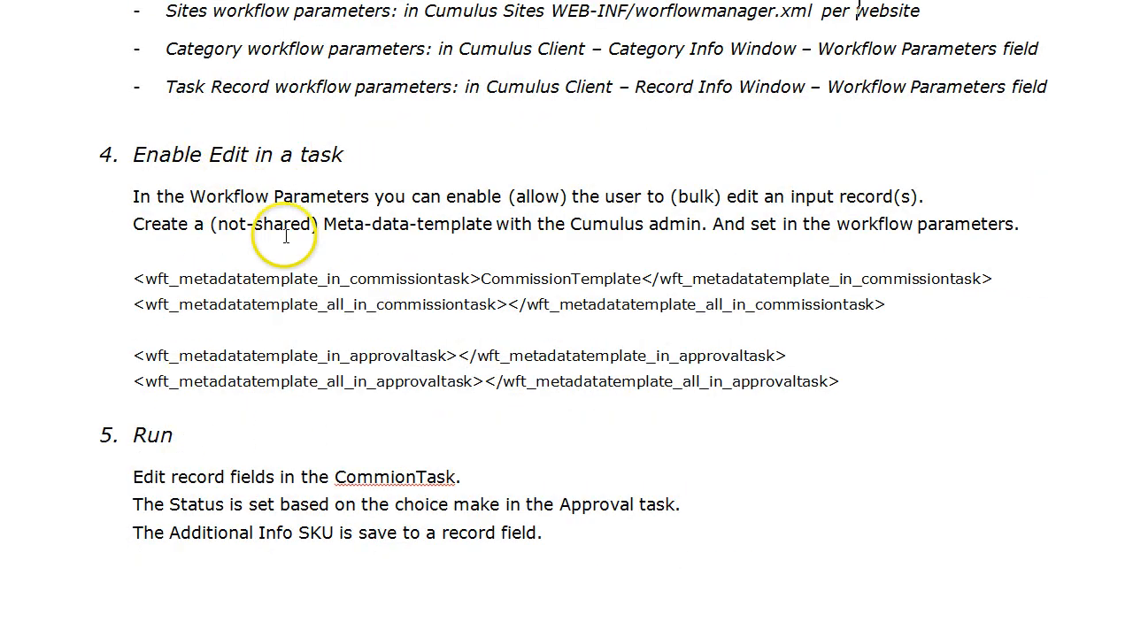
Examine the metadata template parameters for single and all records in commission and approval tasks under Enable Edit in a task.
{"action": "double_click", "coordinate": [285, 281]}
{"action": "double_click", "coordinate": [381, 280]}
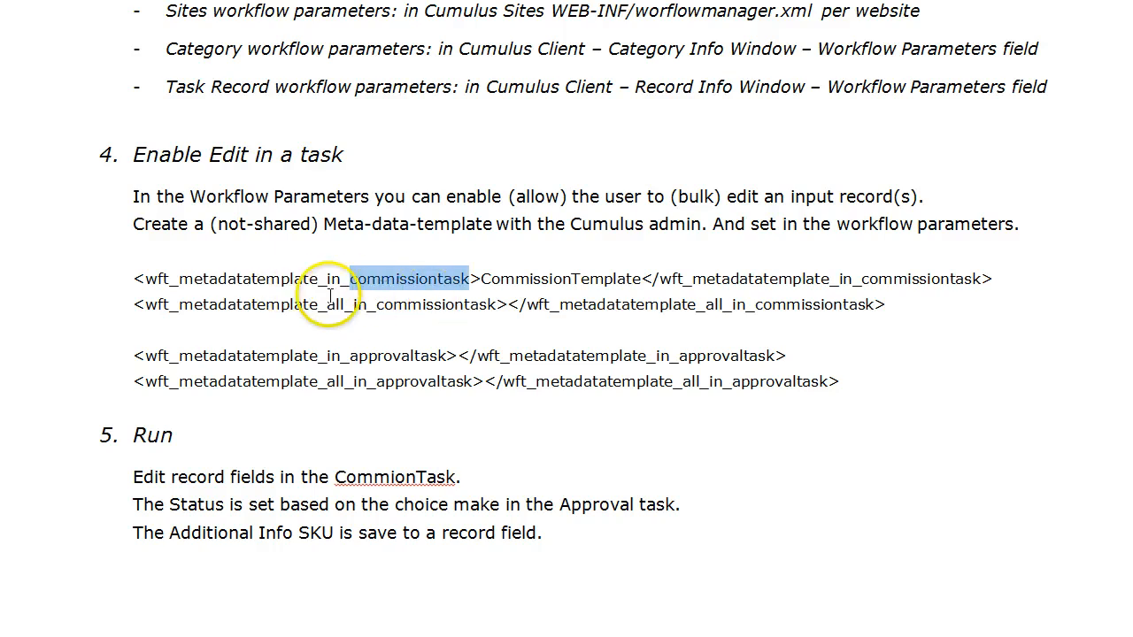
{"action": "left_click", "coordinate": [332, 279]}
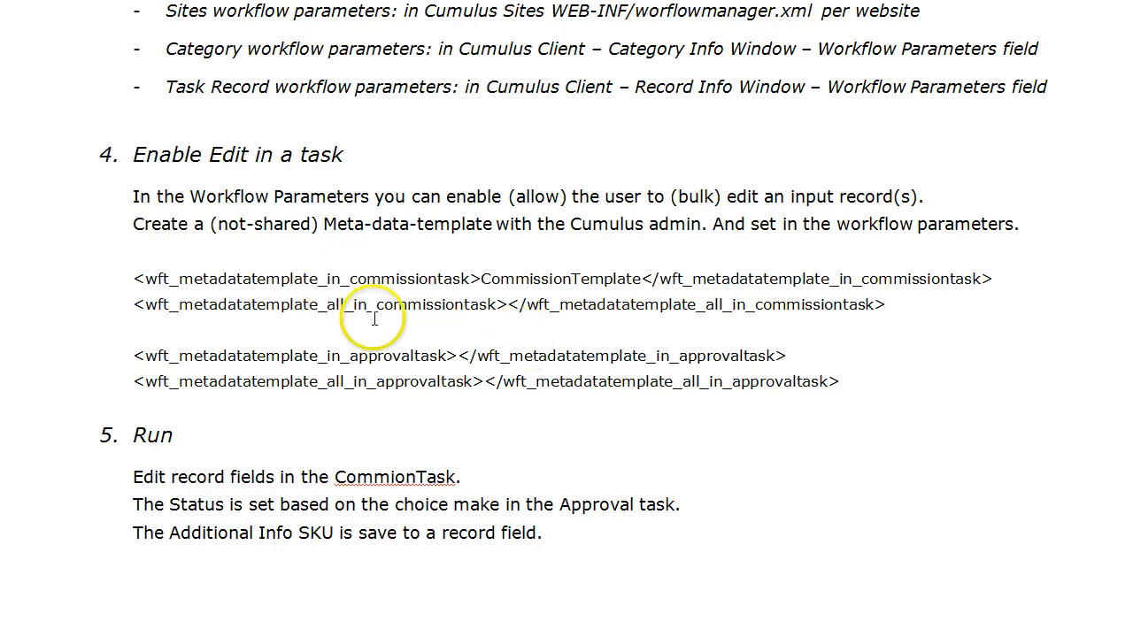
{"action": "double_click", "coordinate": [335, 305]}
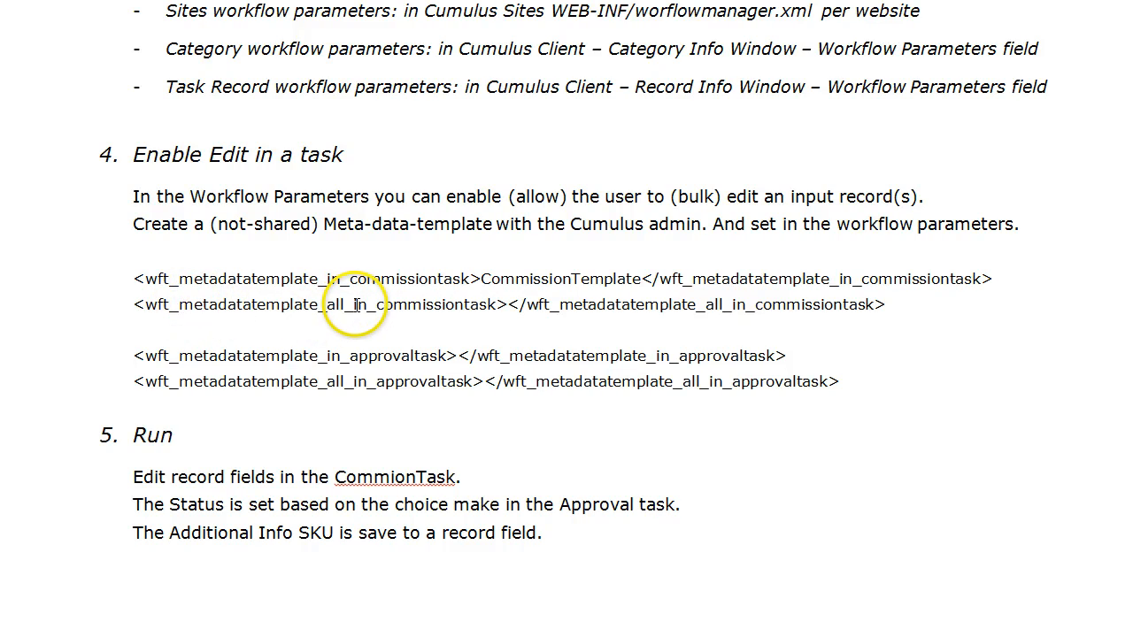
{"action": "left_click", "coordinate": [398, 356]}
{"action": "double_click", "coordinate": [399, 356]}
{"action": "double_click", "coordinate": [417, 381]}
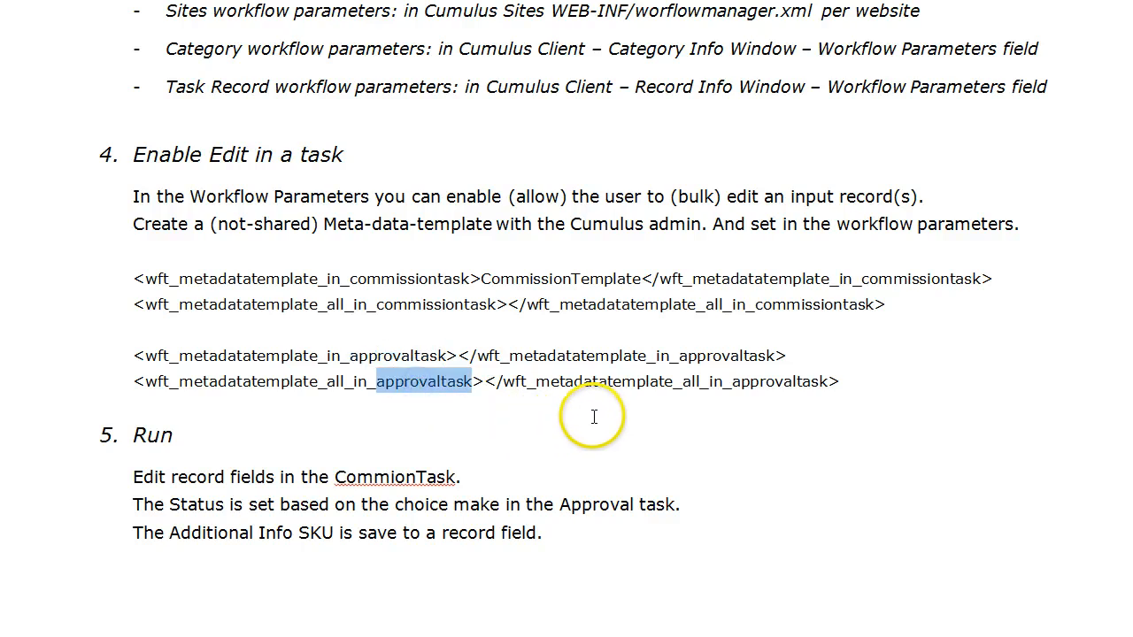
Correct the misspelled CommionTask to CommissionTask in the document's Run section.
{"action": "left_click", "coordinate": [392, 478]}
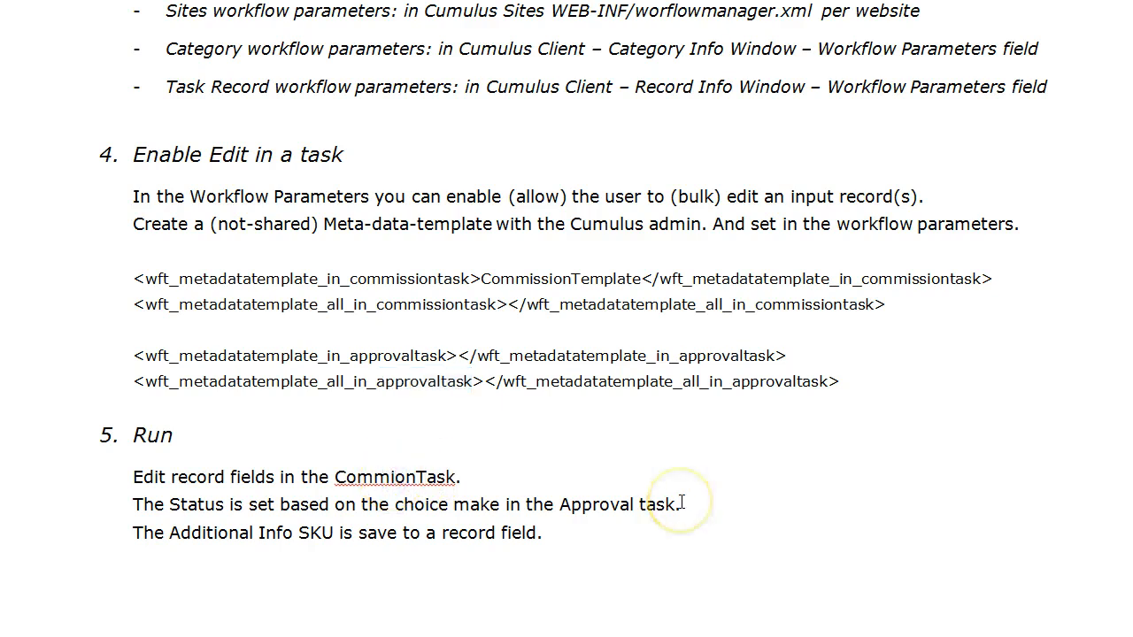
{"action": "type", "text": "ssi"}
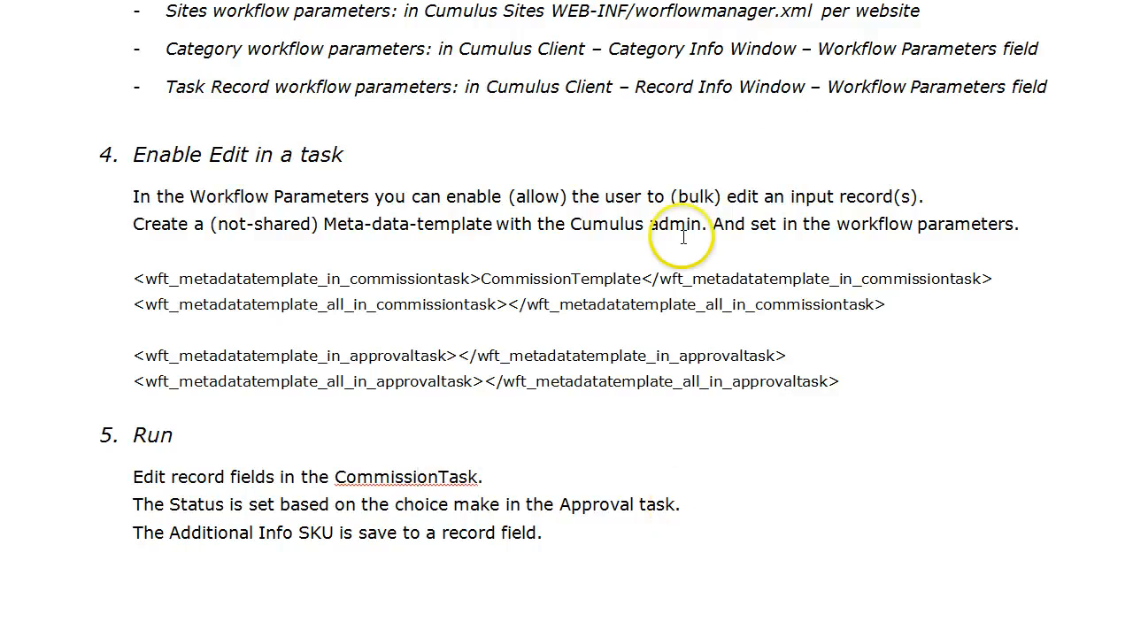
{"action": "left_click", "coordinate": [280, 410]}
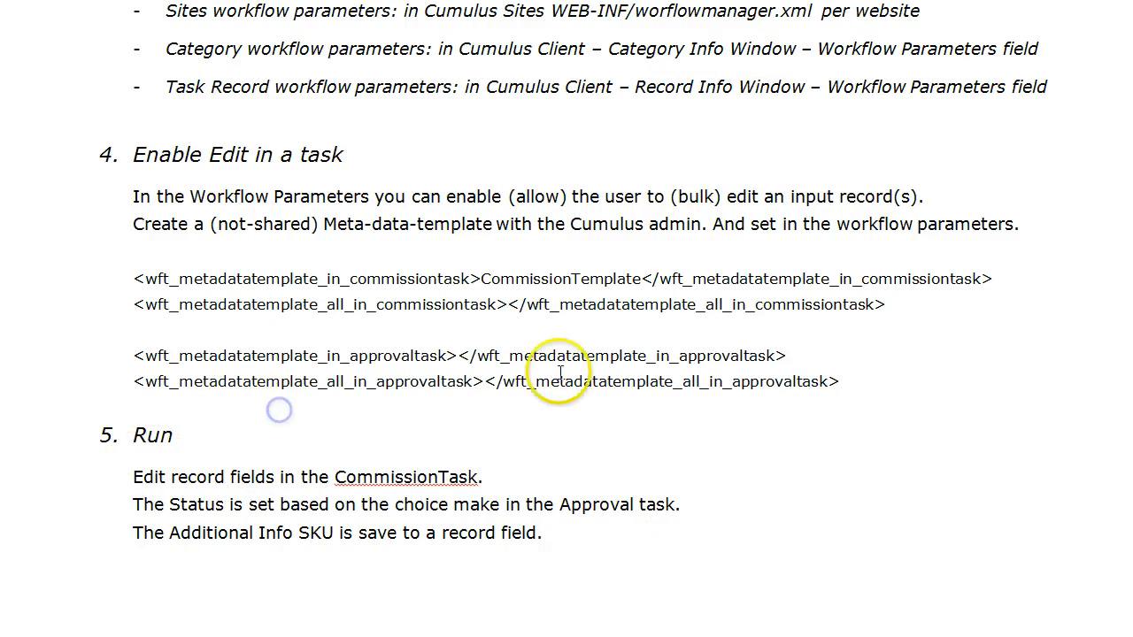